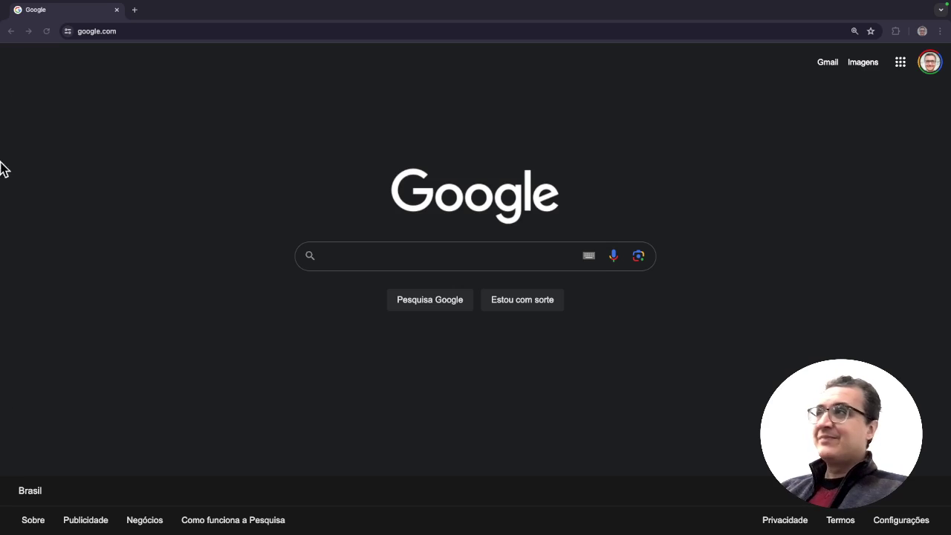
# Step: Open the ChatGPT website in the current browser tab
pyautogui.click(117, 34)
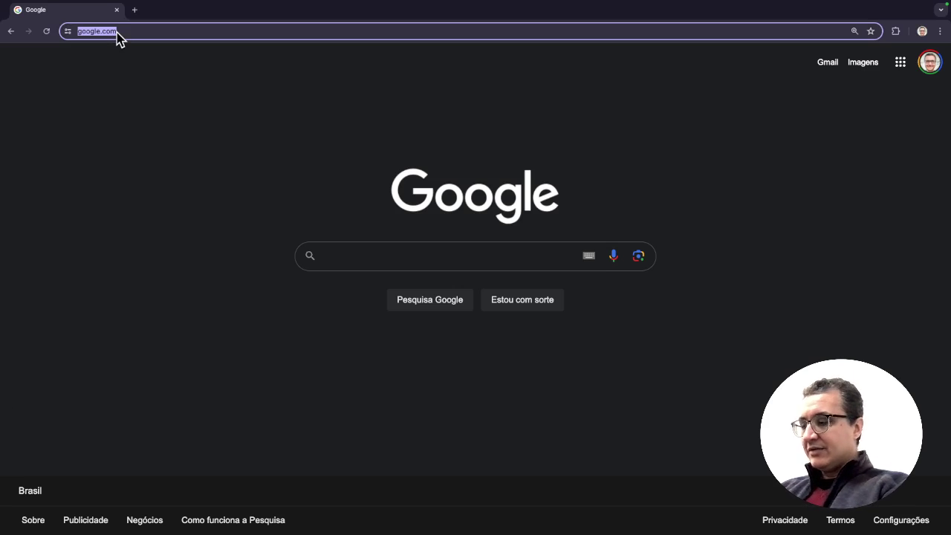
pyautogui.write('chatgp')
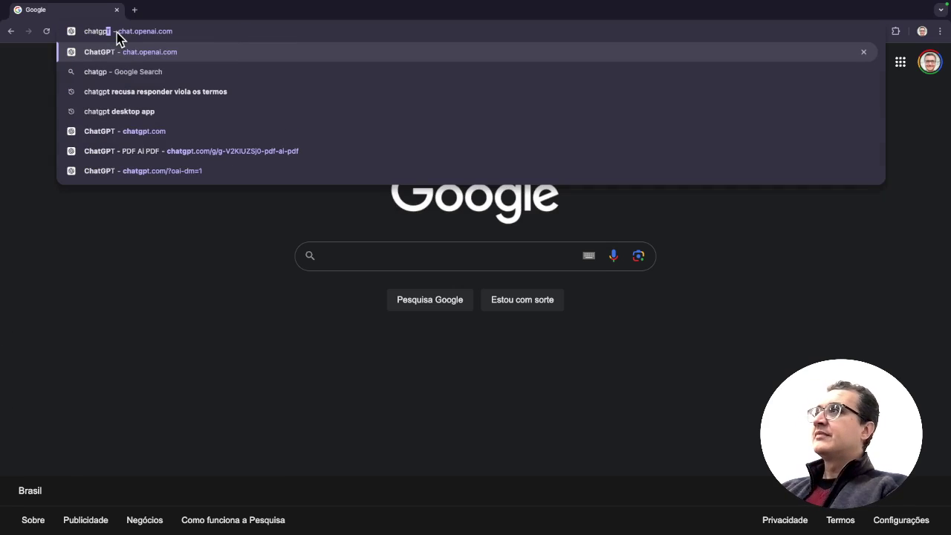
pyautogui.press('Return')
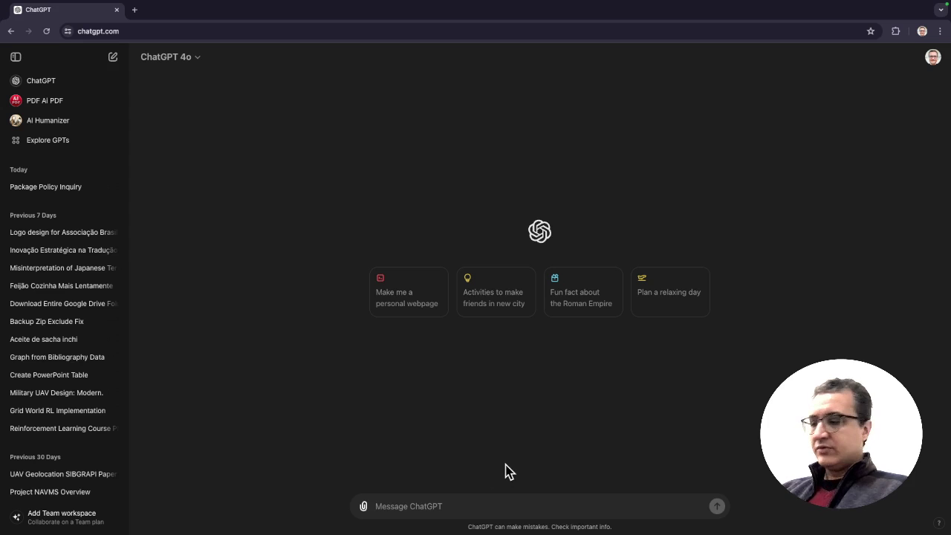
# Step: Enlarge the ChatGPT page by four zoom levels and hide the chat history sidebar
pyautogui.hotkey('ctrl', '+')
pyautogui.hotkey('ctrl', '+')
pyautogui.hotkey('ctrl', '+')
pyautogui.hotkey('ctrl', '+')
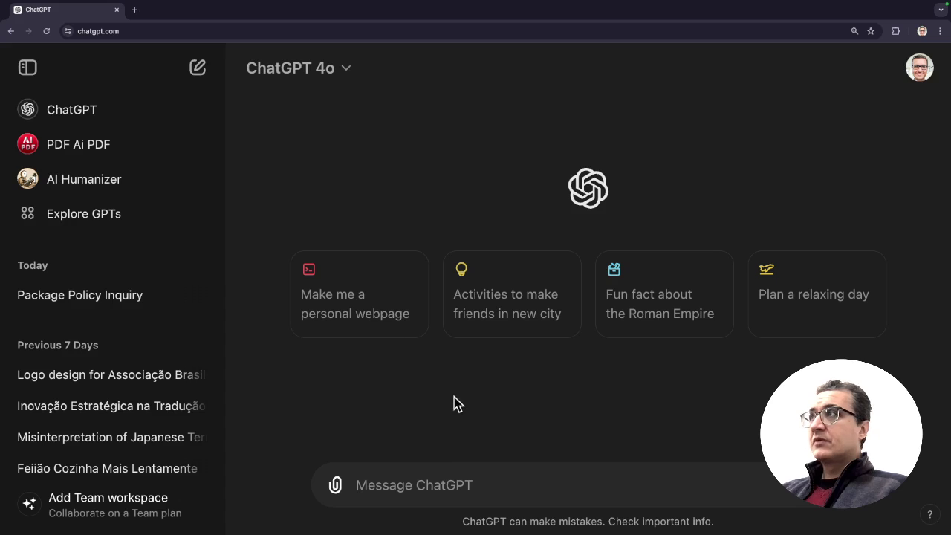
pyautogui.click(30, 67)
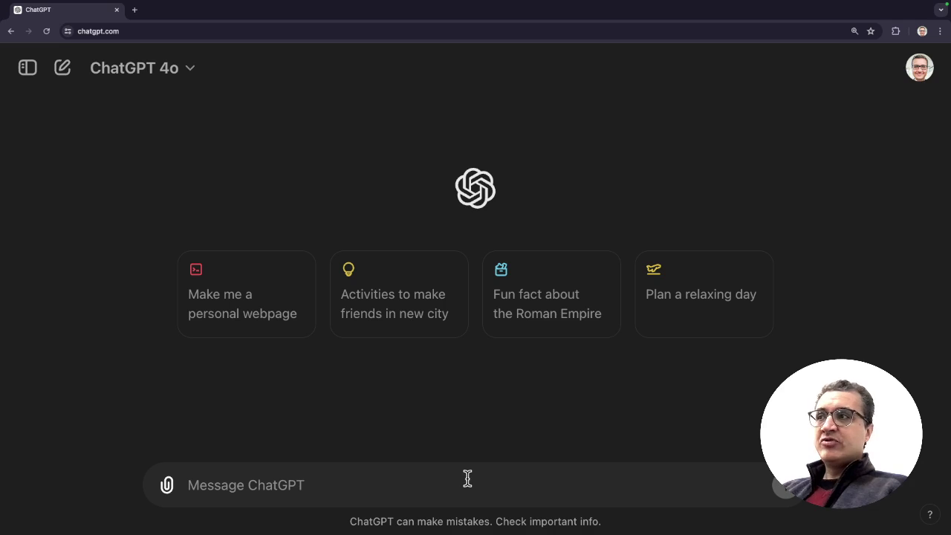
# Step: Write the prompt "Escreva um breve histórico sobre o Centro de Ciências Computacionais da FURG" in the message field
pyautogui.click(467, 479)
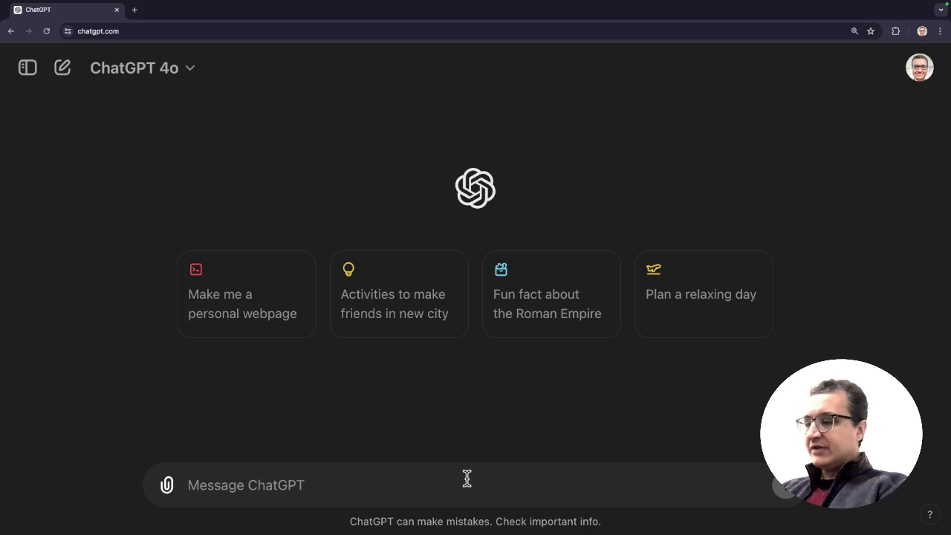
pyautogui.write('Escreva ')
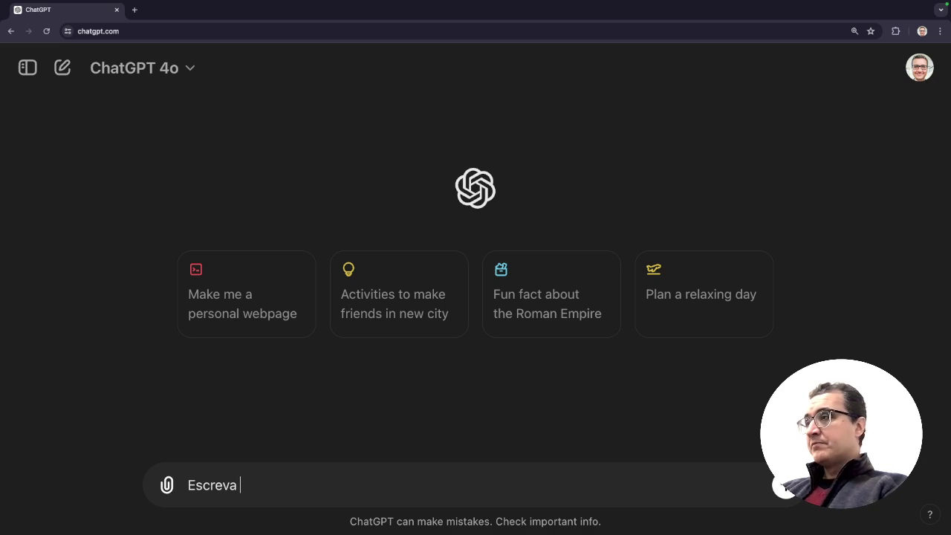
pyautogui.write('um')
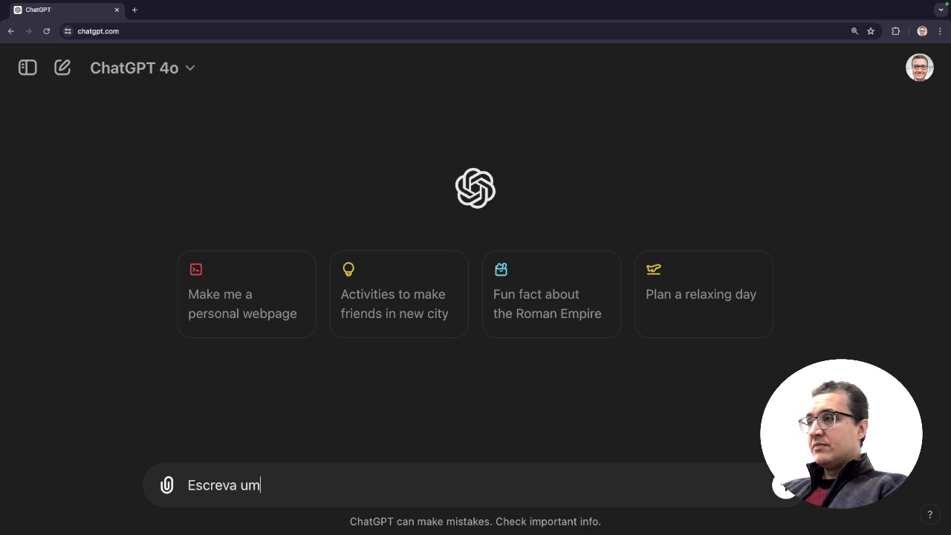
pyautogui.write(' bre')
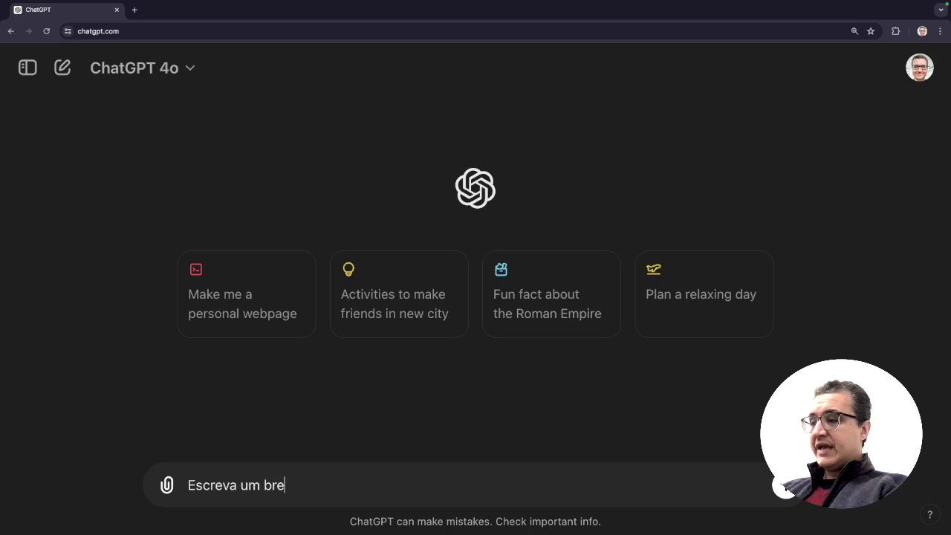
pyautogui.write('ve histeo')
pyautogui.press('BackSpace')
pyautogui.press('BackSpace')
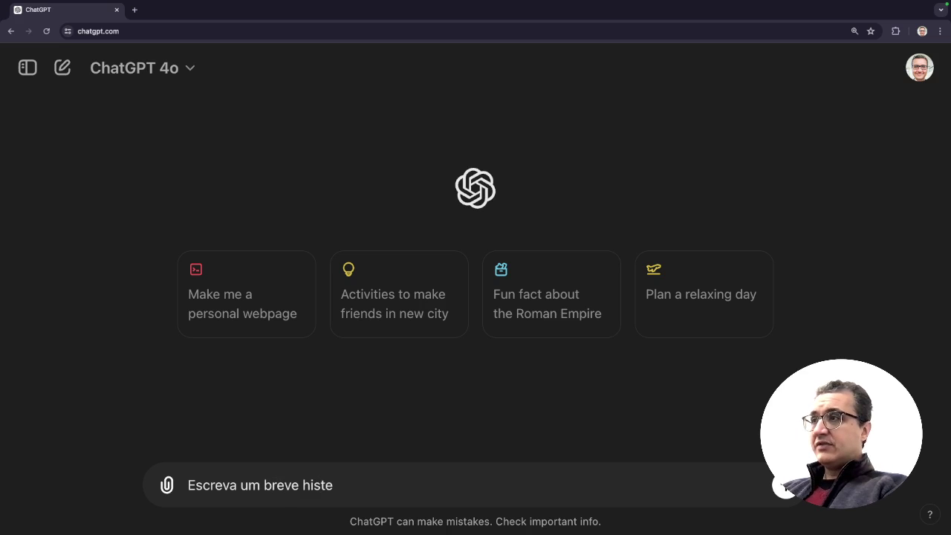
pyautogui.write('órico so')
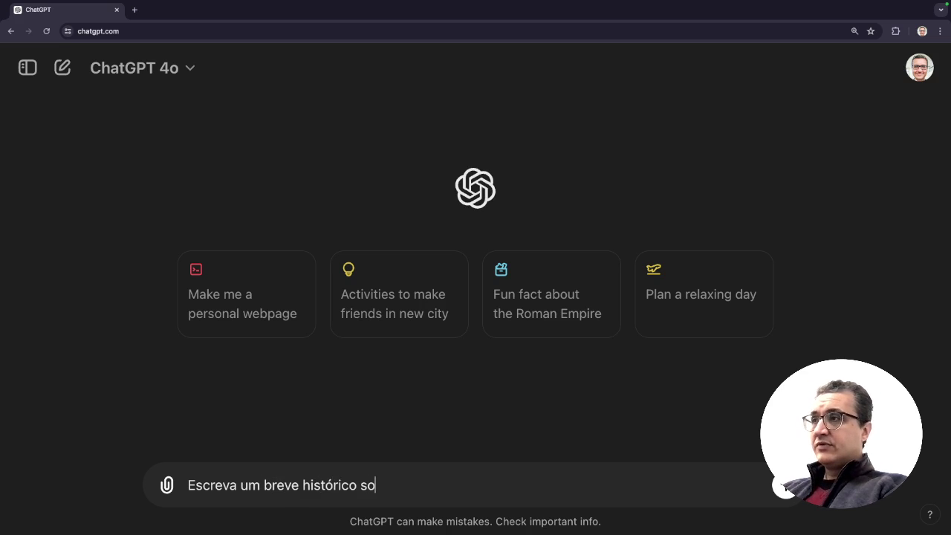
pyautogui.write('bre o Centr')
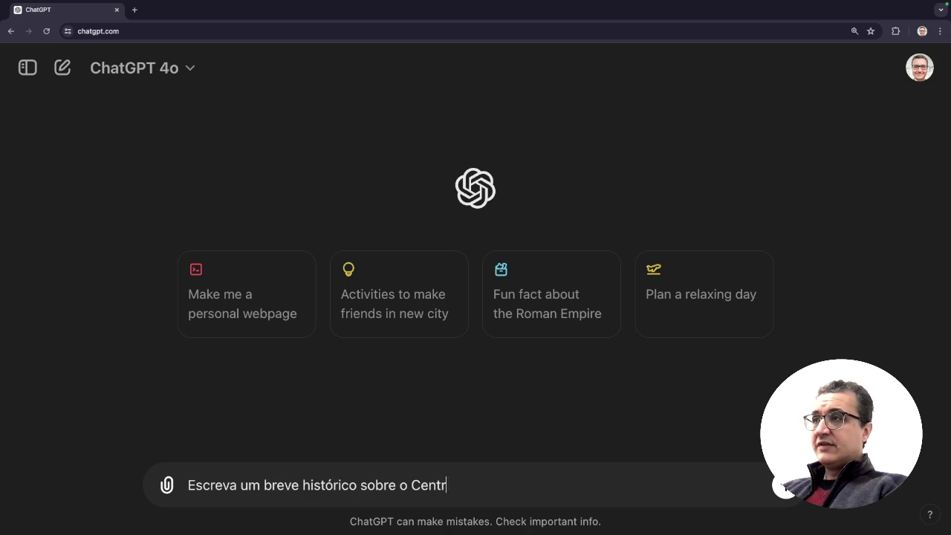
pyautogui.write('o de Ciências Comput')
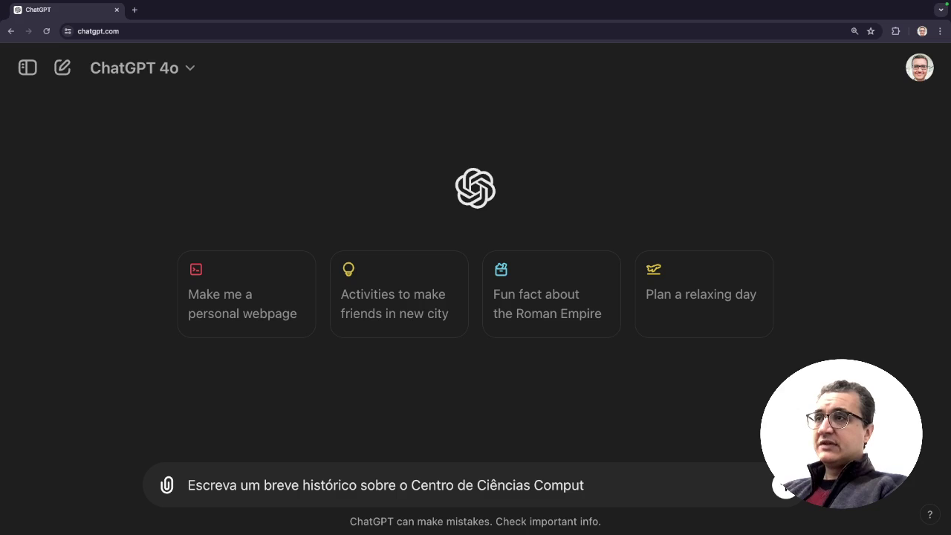
pyautogui.write('acionais da ')
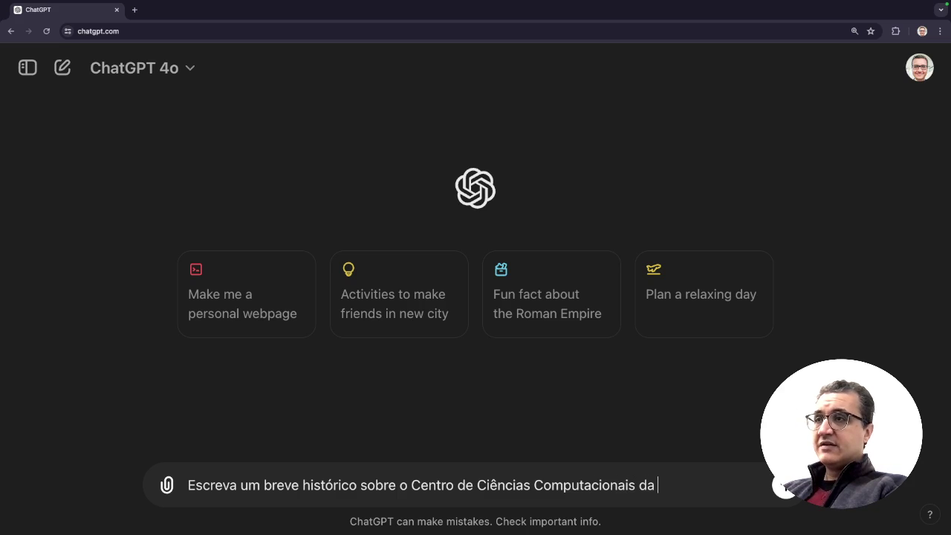
pyautogui.write('FURG')
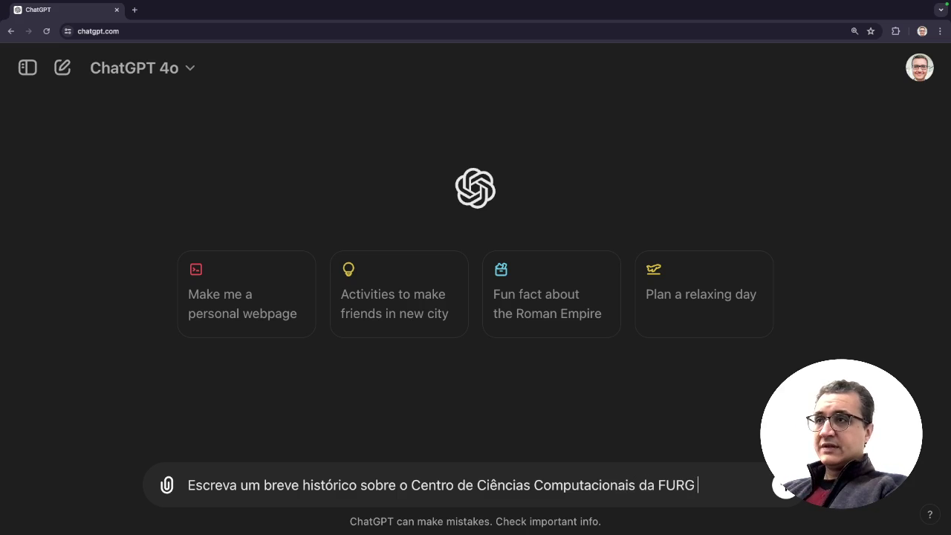
# Step: Insert "– C3" before "da FURG" in the prompt, end it with a period, and send it
pyautogui.press('Left')
pyautogui.press('Left')
pyautogui.press('Left')
pyautogui.press('Left')
pyautogui.press('Left')
pyautogui.press('Left')
pyautogui.press('Left')
pyautogui.press('Left')
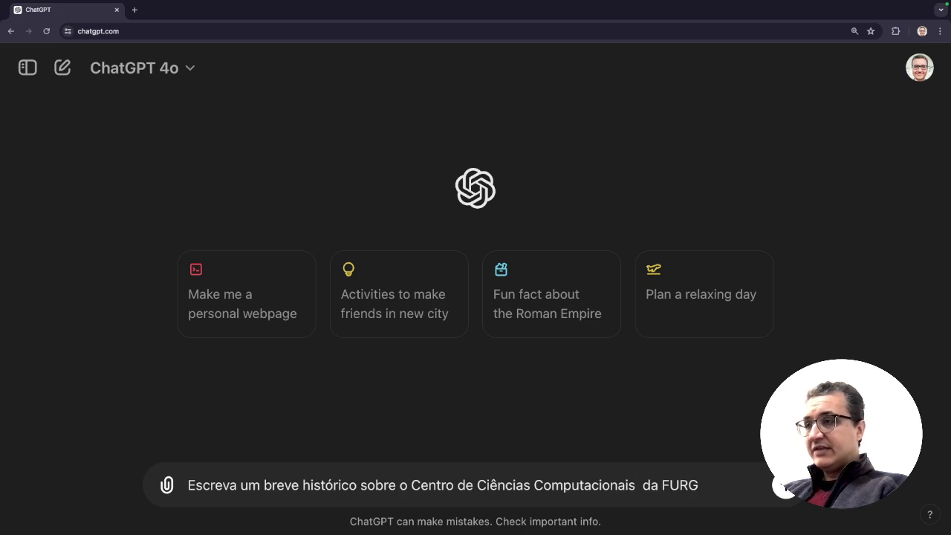
pyautogui.write('– C3')
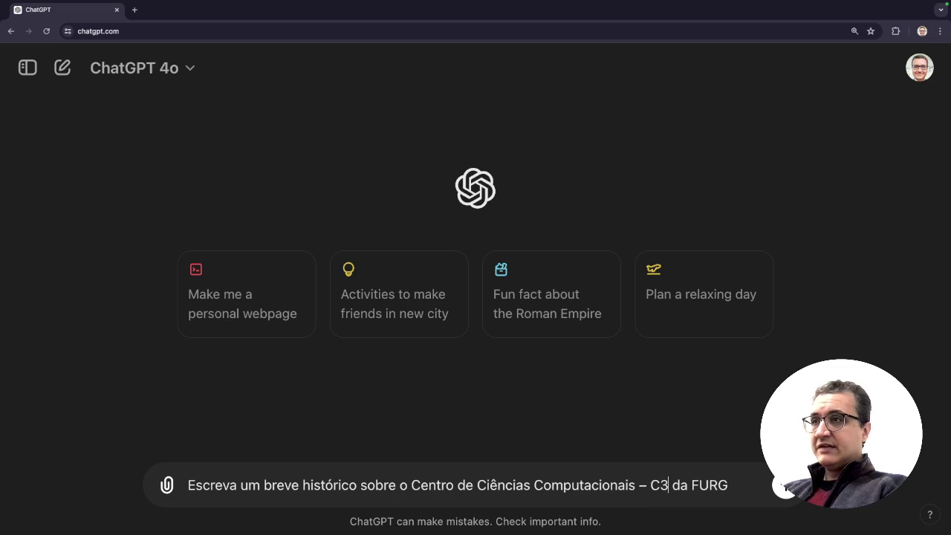
pyautogui.write('.')
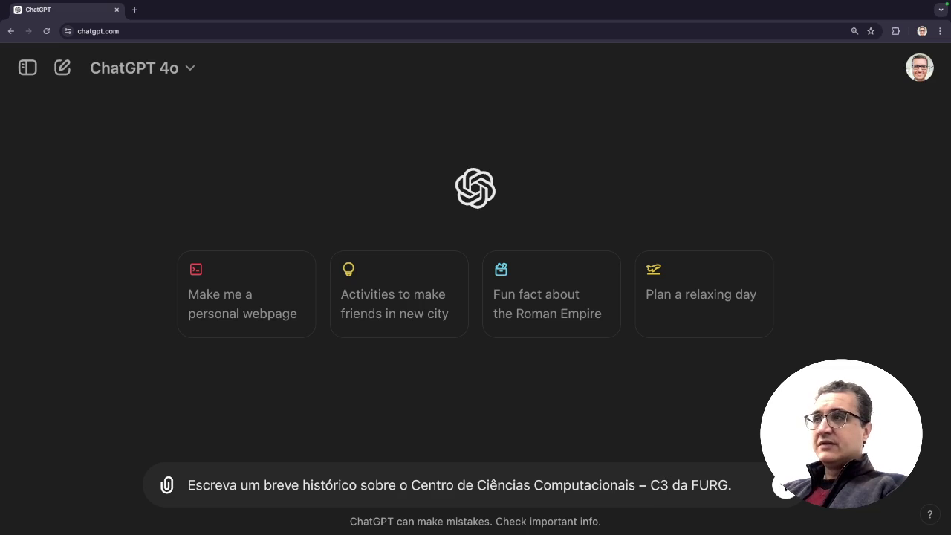
pyautogui.press('Return')
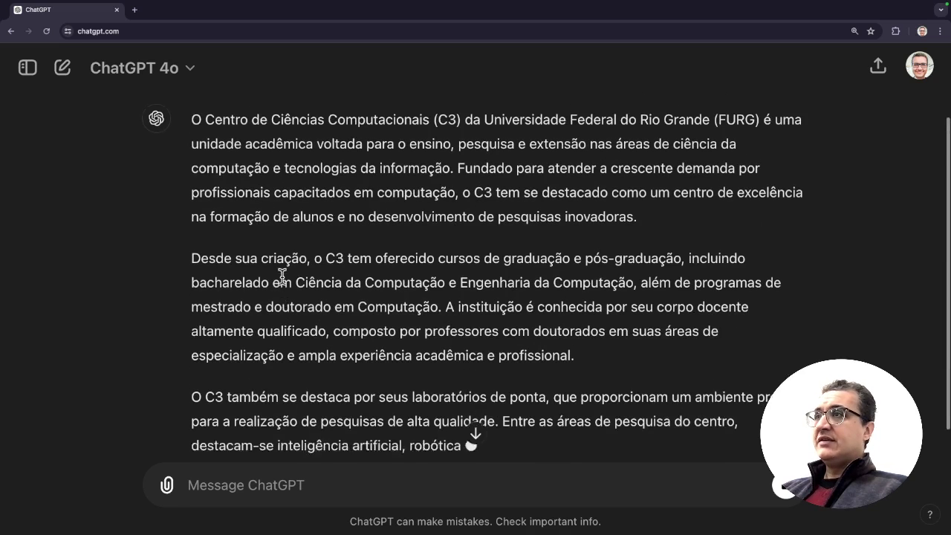
# Step: Examine the response's opening paragraph, highlighting "pesquisa e extensão nas áreas de ciência da computação e tecnologias da informação" and the sentence beginning "Fundado para atender"
pyautogui.scroll(2, 282, 275)
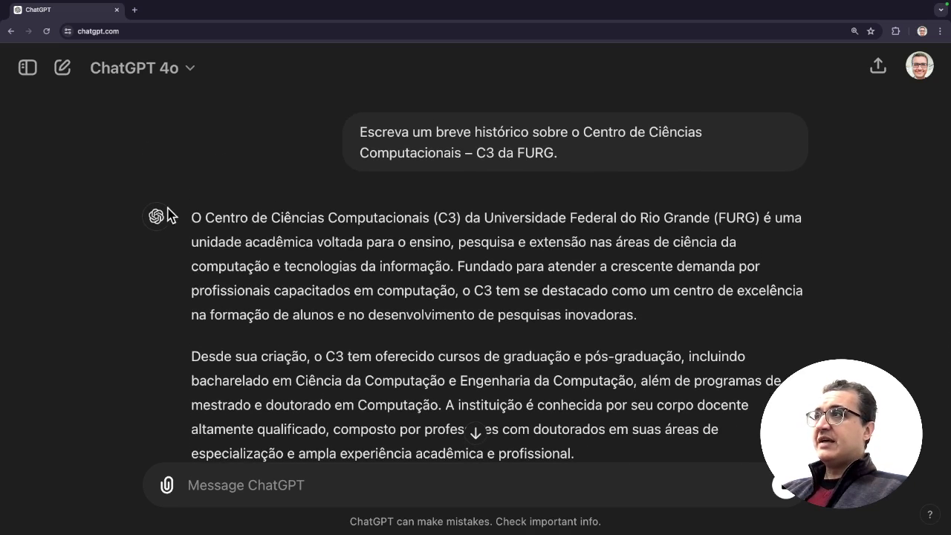
pyautogui.scroll(-1, 272, 373)
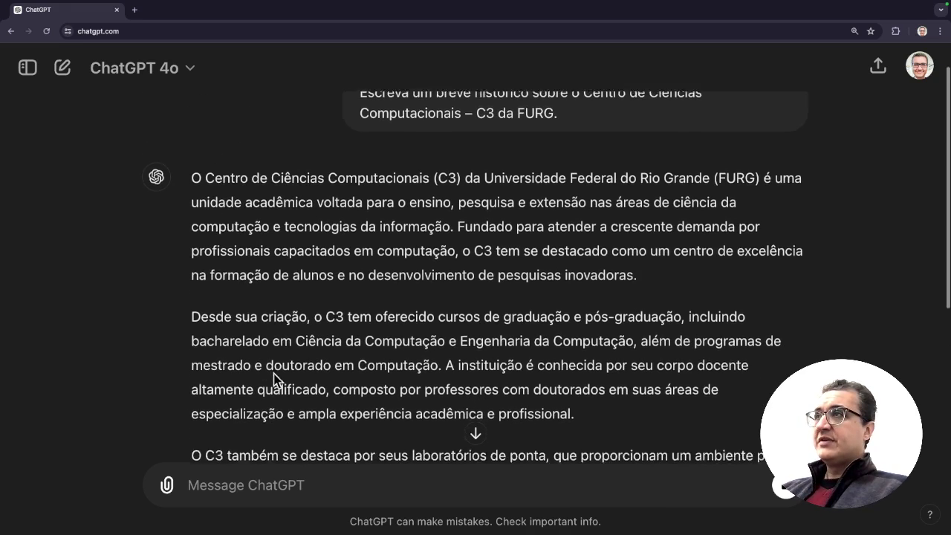
pyautogui.scroll(-1, 274, 379)
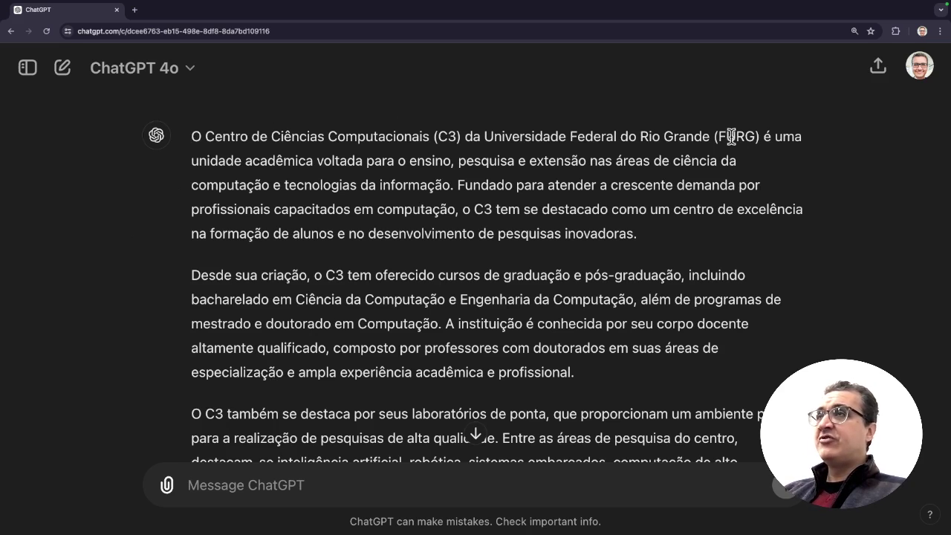
pyautogui.scroll(2, 238, 161)
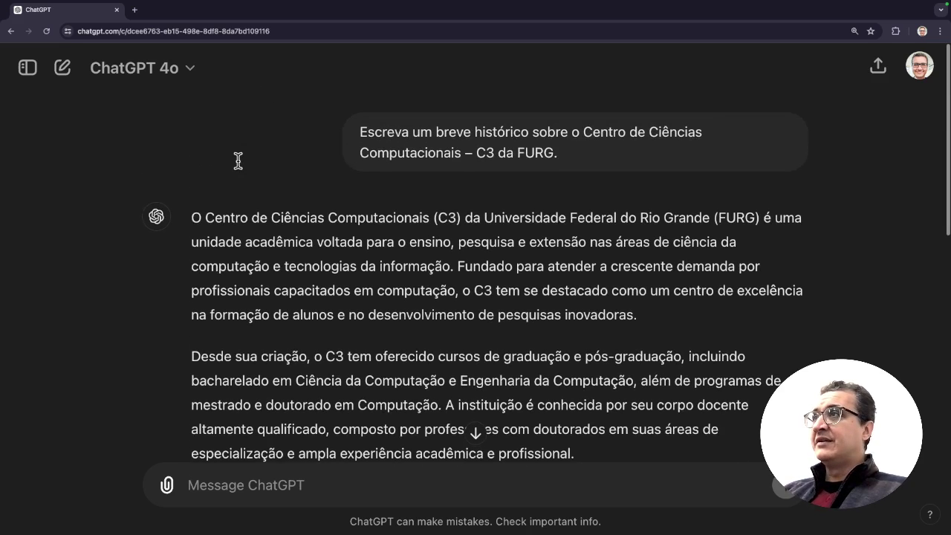
pyautogui.scroll(-2, 280, 262)
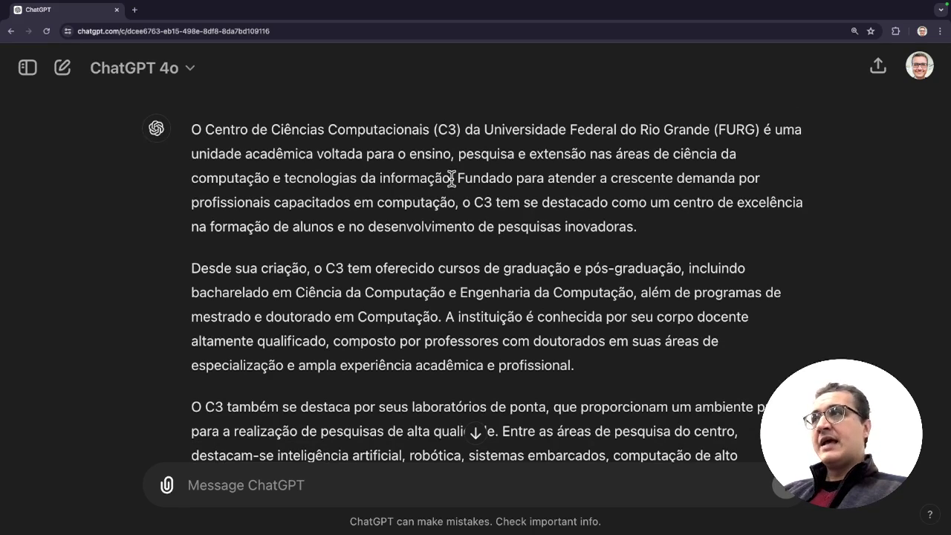
pyautogui.moveTo(451, 179); pyautogui.dragTo(461, 152)
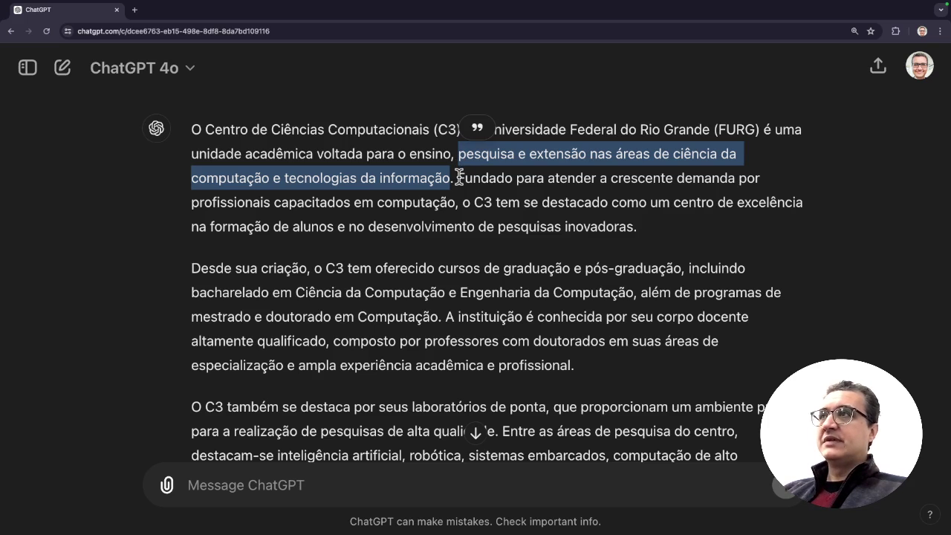
pyautogui.moveTo(457, 178); pyautogui.dragTo(402, 194)
pyautogui.moveTo(479, 204); pyautogui.dragTo(645, 239)
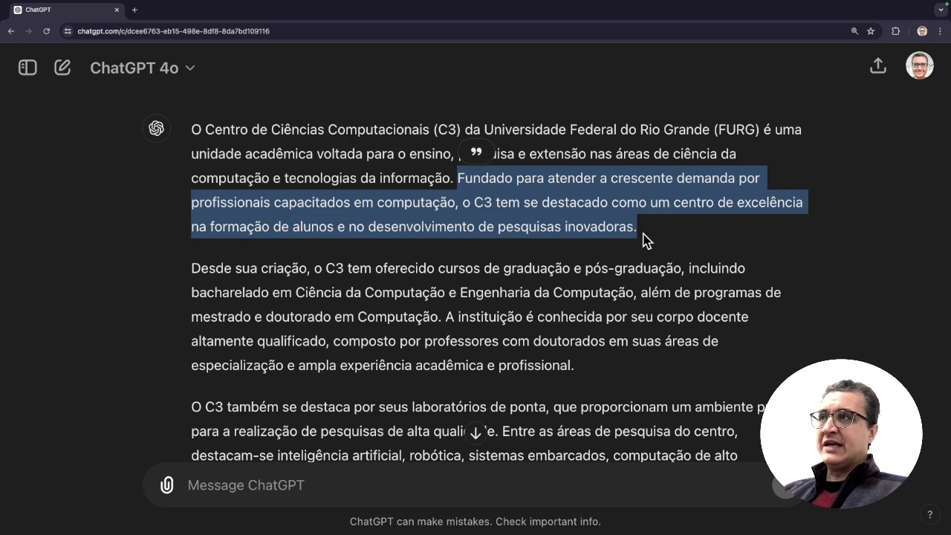
pyautogui.scroll(-1, 645, 239)
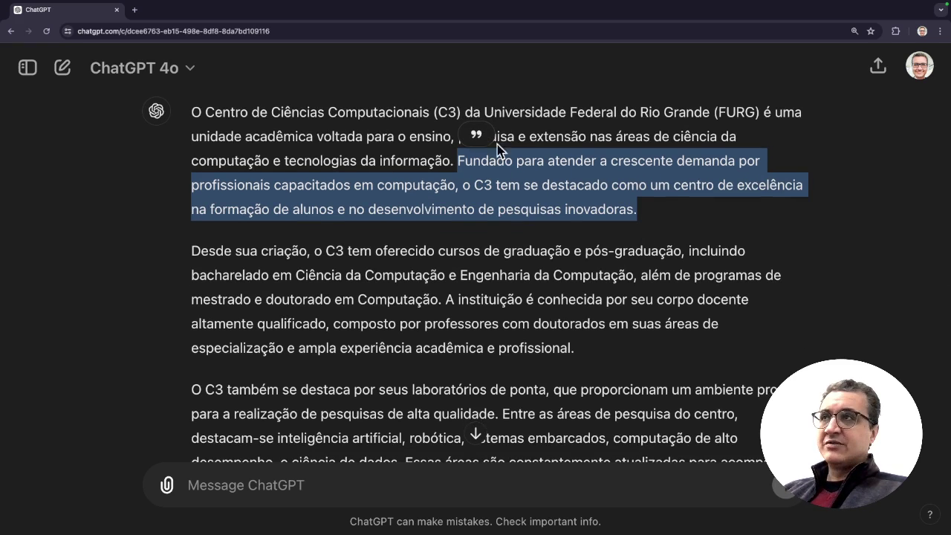
pyautogui.click(463, 155)
pyautogui.moveTo(457, 158); pyautogui.dragTo(645, 215)
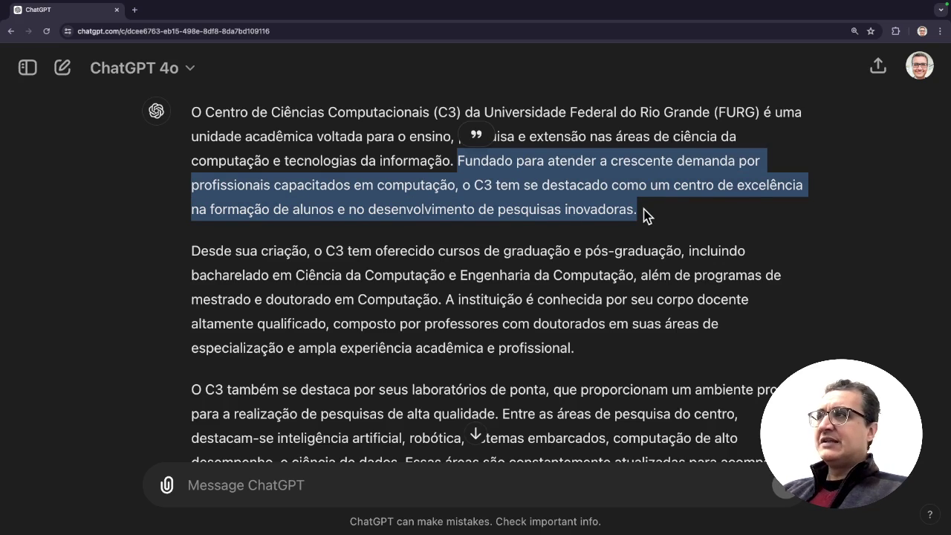
# Step: Examine the response's second paragraph about the courses, highlighting "bacharelado em Ciência da Computação" and "doutorado em Computação"
pyautogui.scroll(-3, 520, 317)
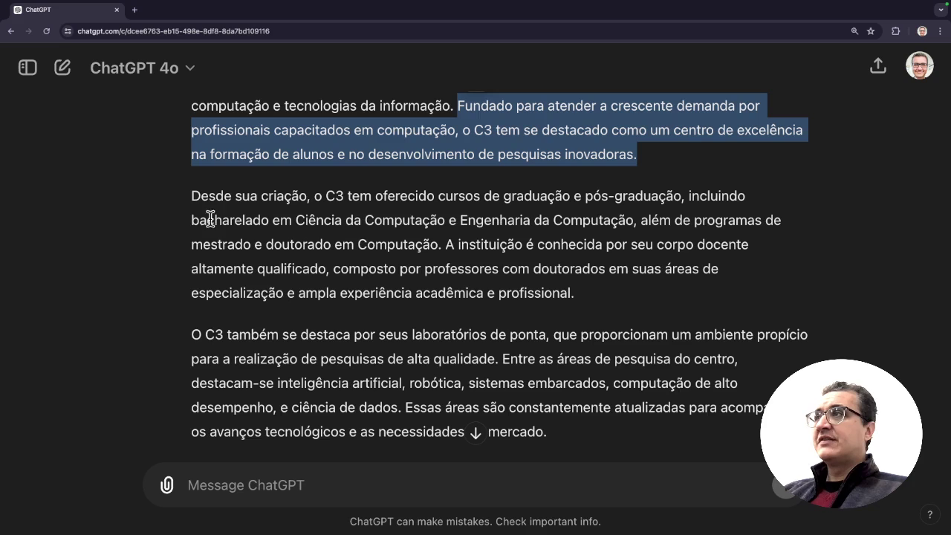
pyautogui.moveTo(191, 219); pyautogui.dragTo(447, 221)
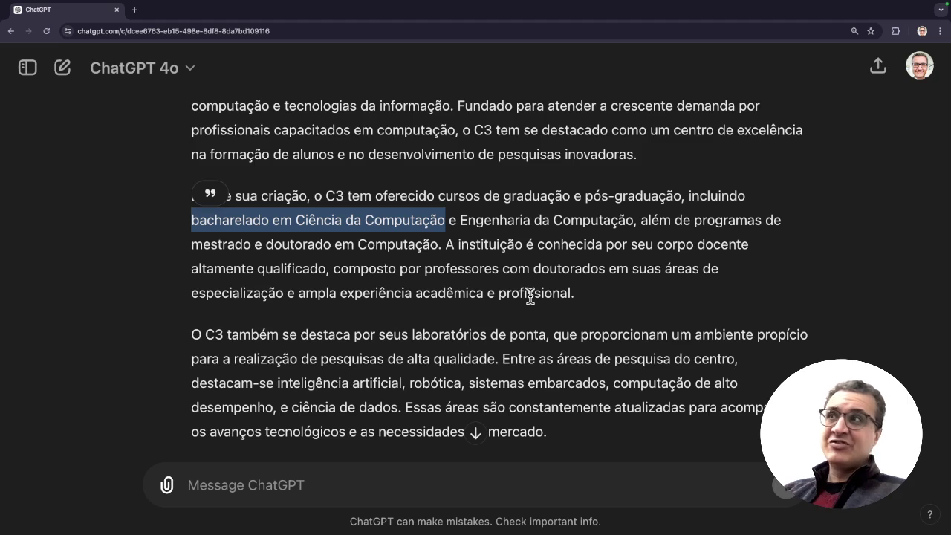
pyautogui.scroll(-2, 530, 295)
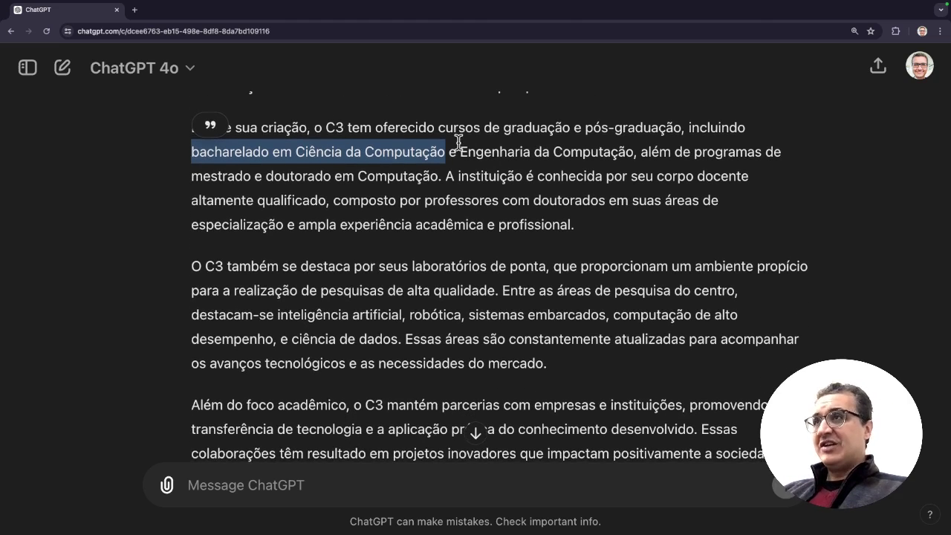
pyautogui.click(456, 144)
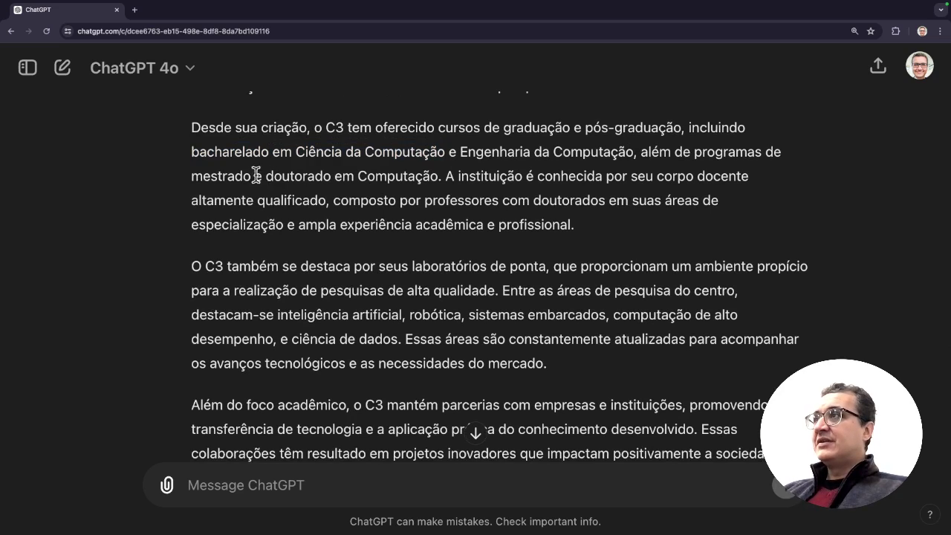
pyautogui.moveTo(268, 175); pyautogui.dragTo(440, 176)
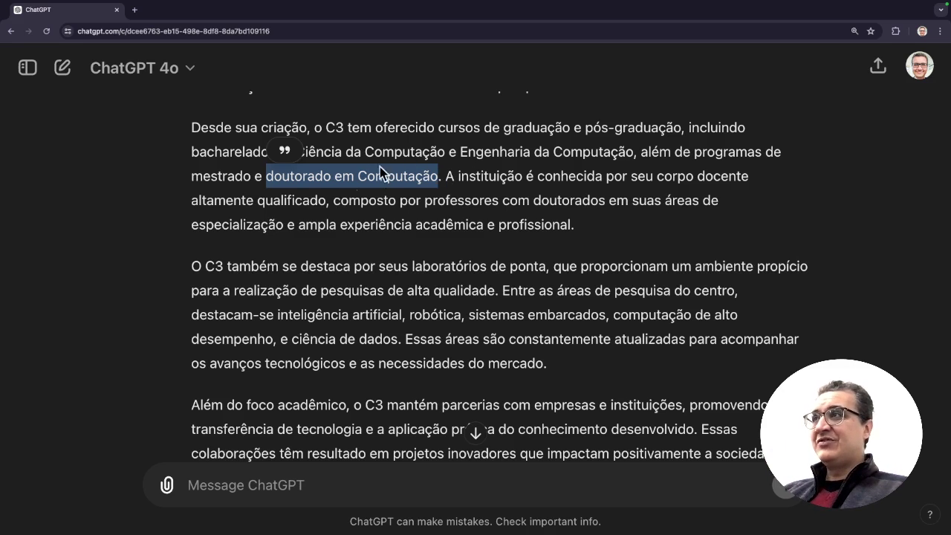
pyautogui.scroll(-1, 499, 228)
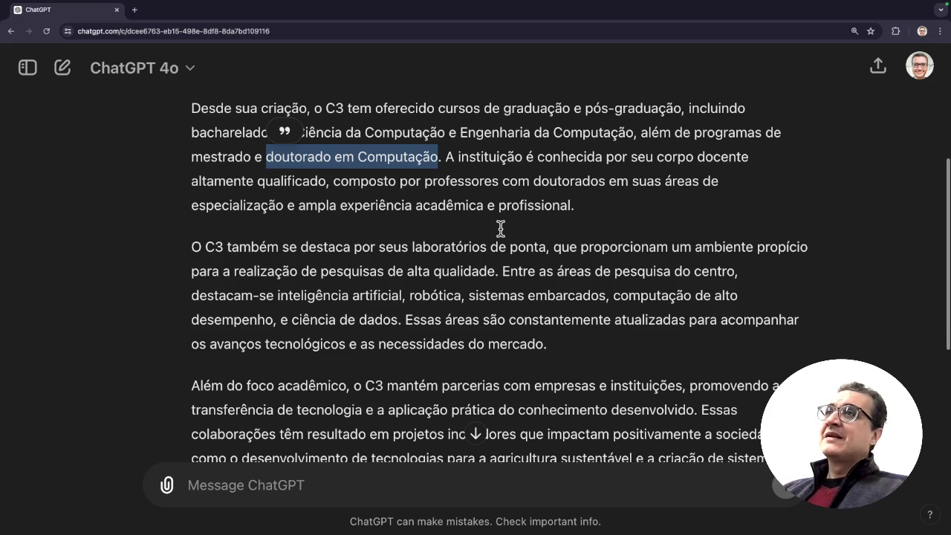
pyautogui.scroll(-1, 500, 228)
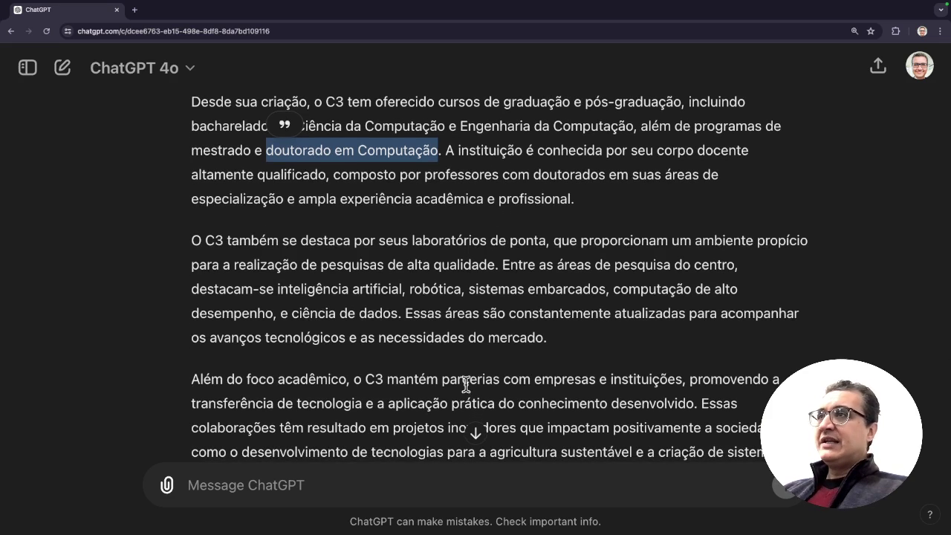
# Step: Examine the rest of the response, covering laboratories, research areas, partnerships and extension activities
pyautogui.scroll(-5, 466, 384)
pyautogui.scroll(-5, 452, 349)
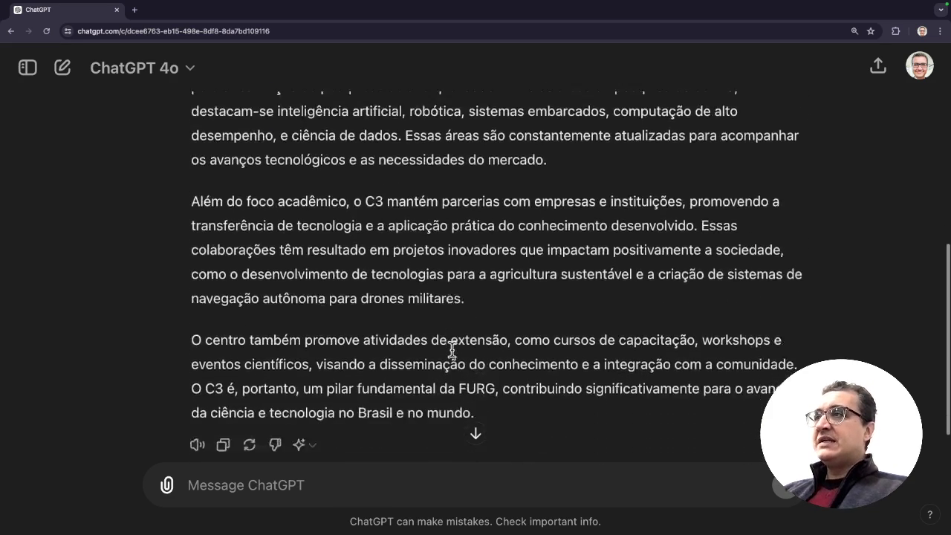
pyautogui.scroll(-3, 452, 349)
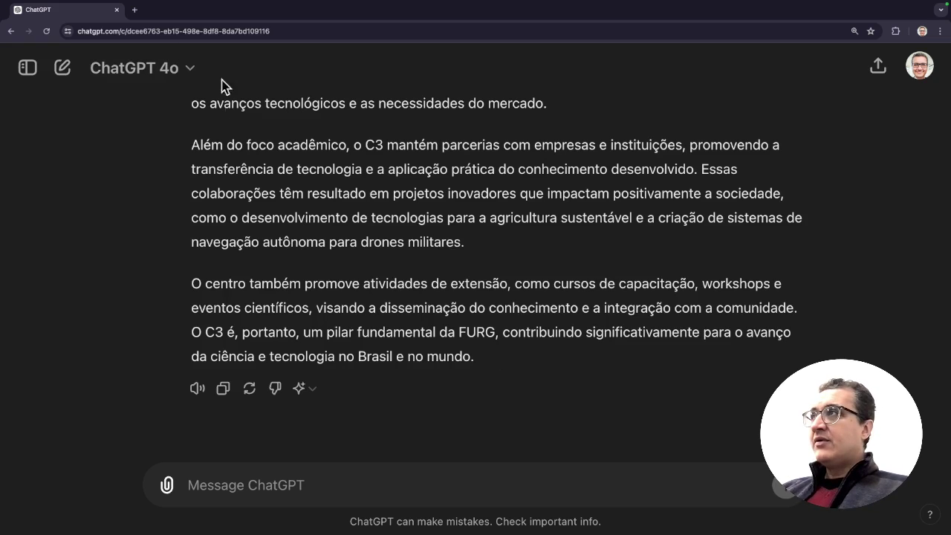
# Step: Open perplexity.ai in a new browser tab and place the cursor in its question field
pyautogui.click(135, 10)
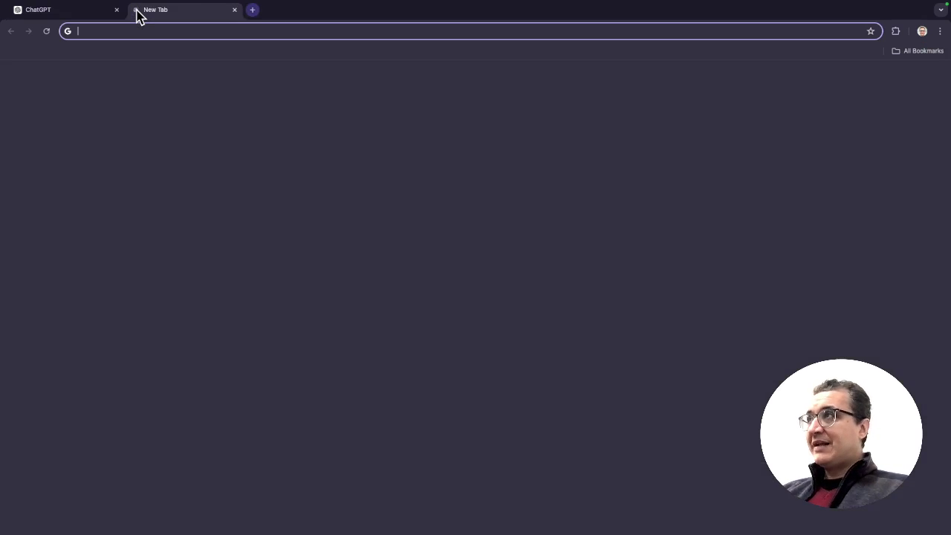
pyautogui.write('per')
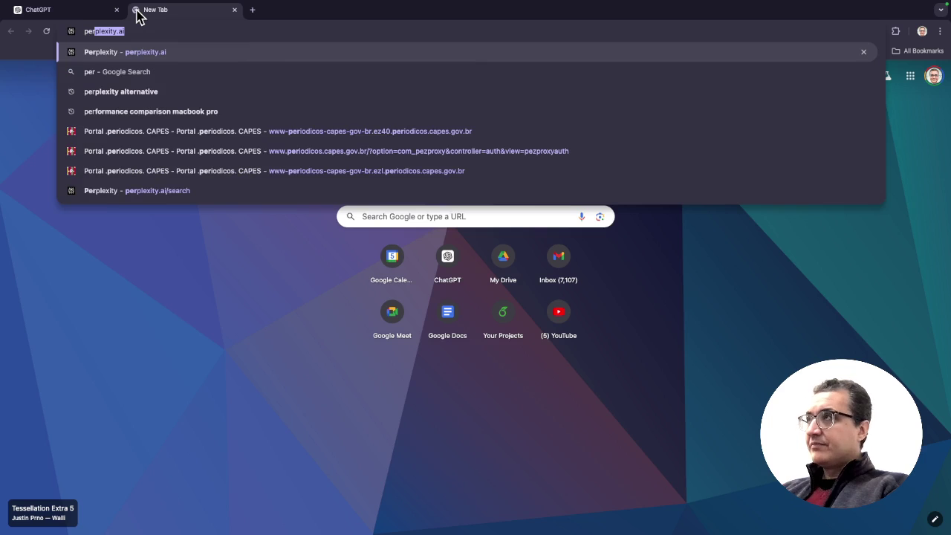
pyautogui.write('ple')
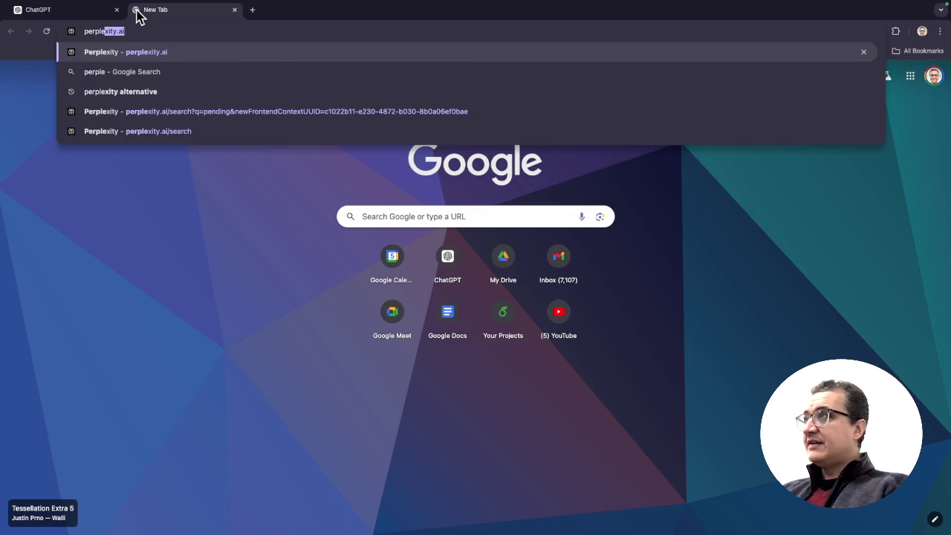
pyautogui.write('xi')
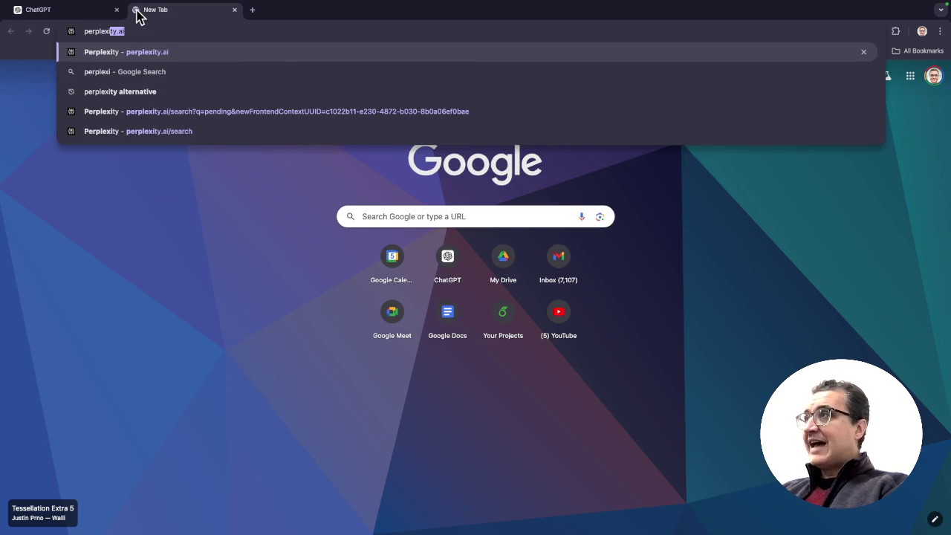
pyautogui.write('ty.ai')
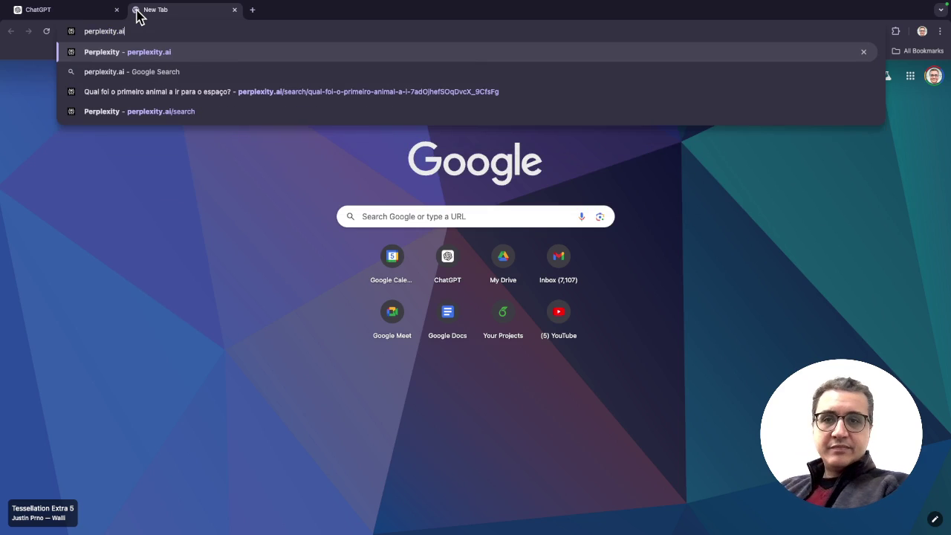
pyautogui.press('Return')
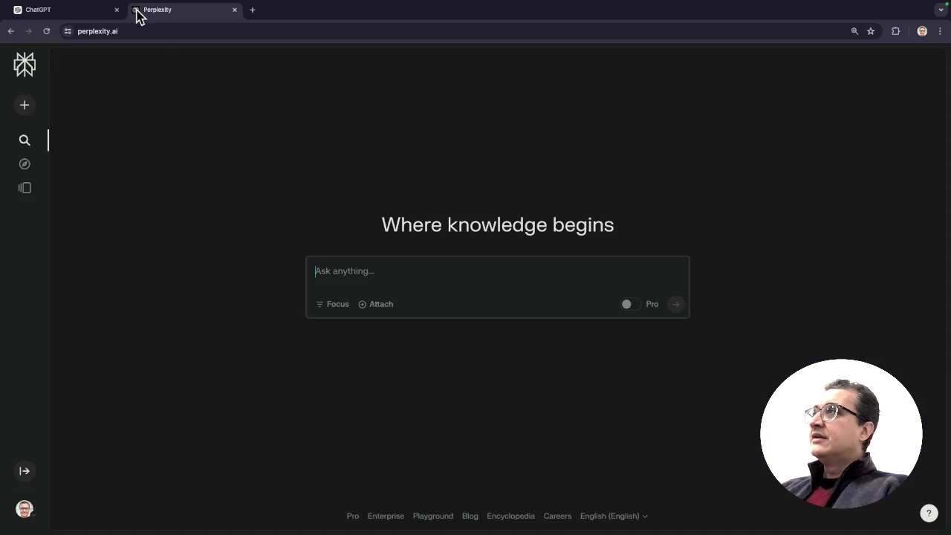
pyautogui.click(451, 280)
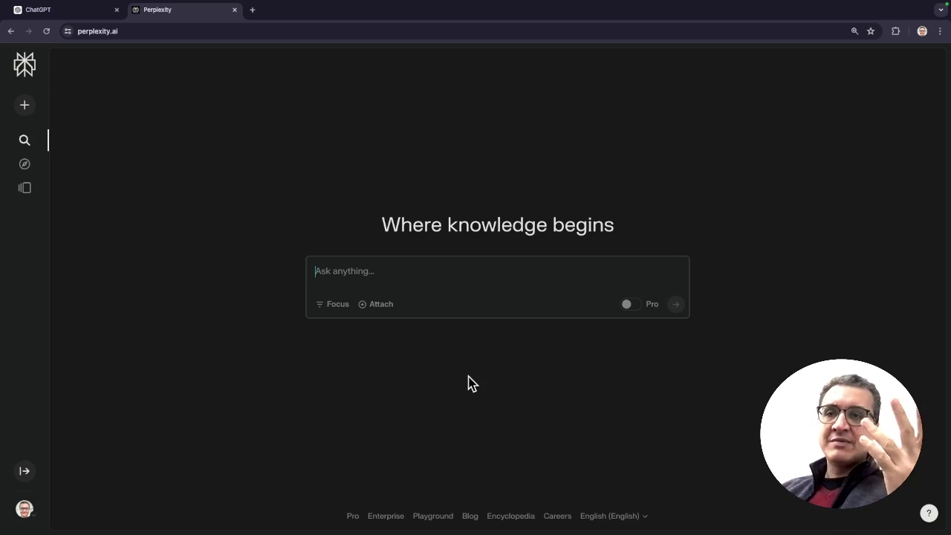
# Step: Copy the full C3 history prompt from the ChatGPT conversation and paste it into Perplexity's question field
pyautogui.click(61, 14)
pyautogui.scroll(10, 272, 193)
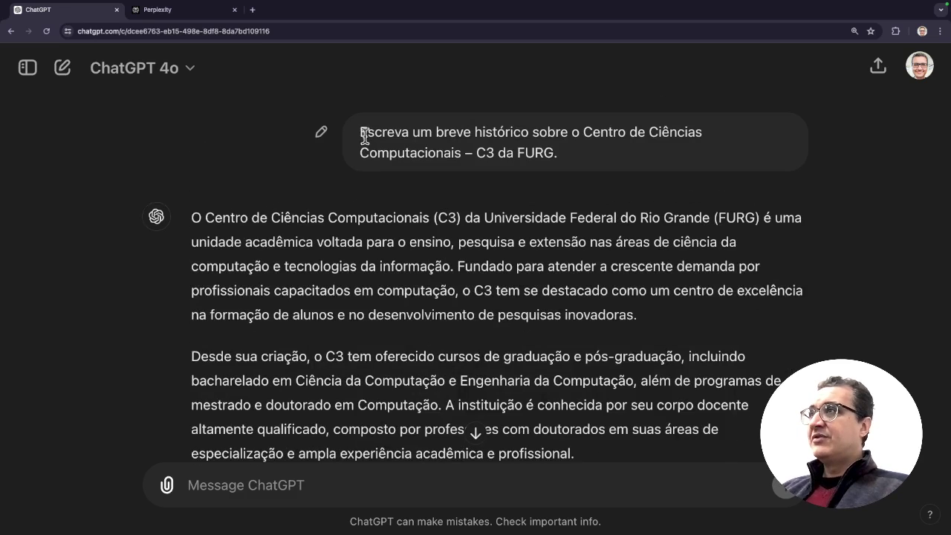
pyautogui.moveTo(360, 133); pyautogui.dragTo(580, 163)
pyautogui.hotkey('ctrl', 'c')
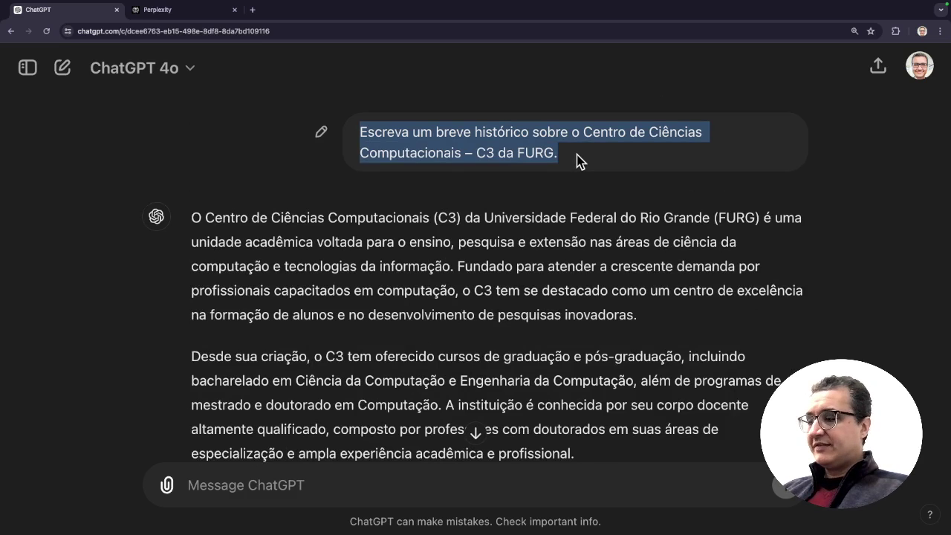
pyautogui.click(174, 11)
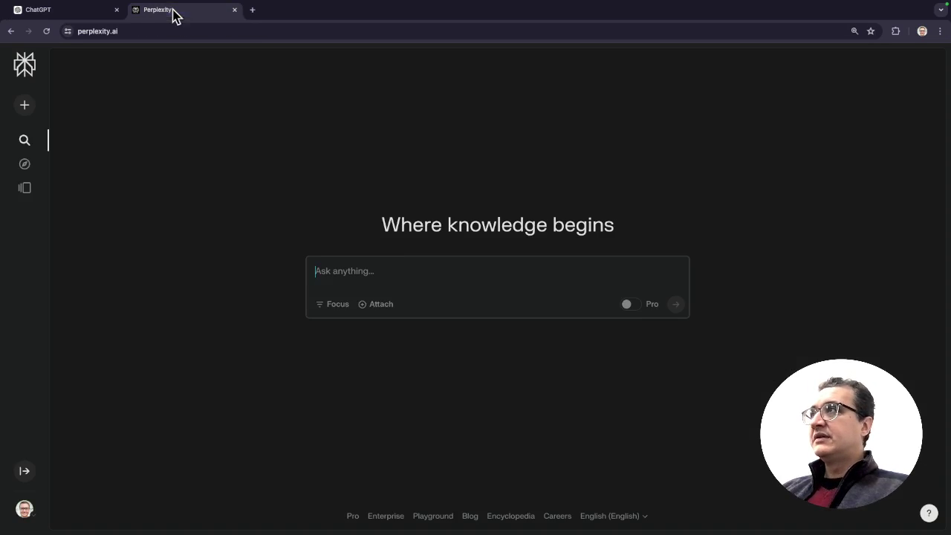
pyautogui.click(429, 274)
pyautogui.hotkey('ctrl', 'v')
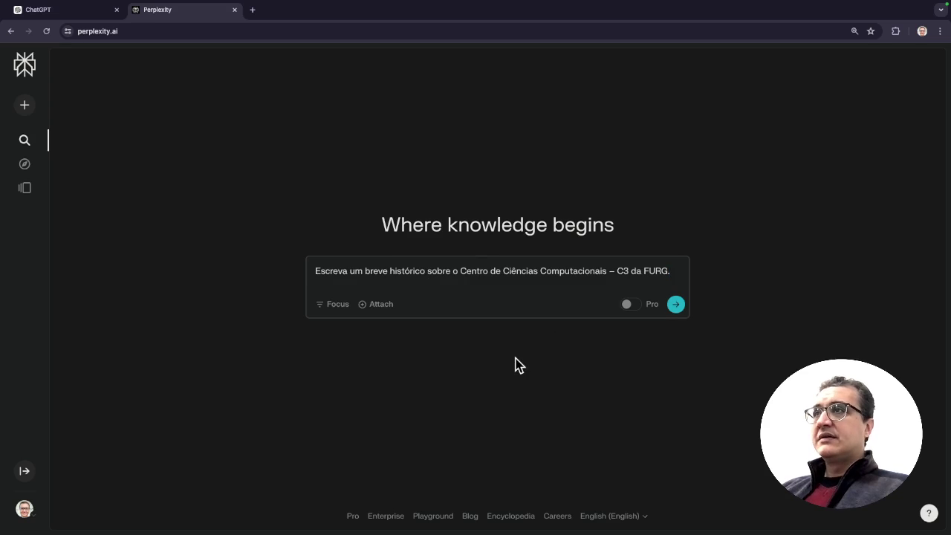
# Step: Enlarge the Perplexity page for readability and submit the pasted question about the Centro de Ciências Computacionais
pyautogui.hotkey('ctrl', '+')
pyautogui.hotkey('ctrl', '+')
pyautogui.hotkey('ctrl', '+')
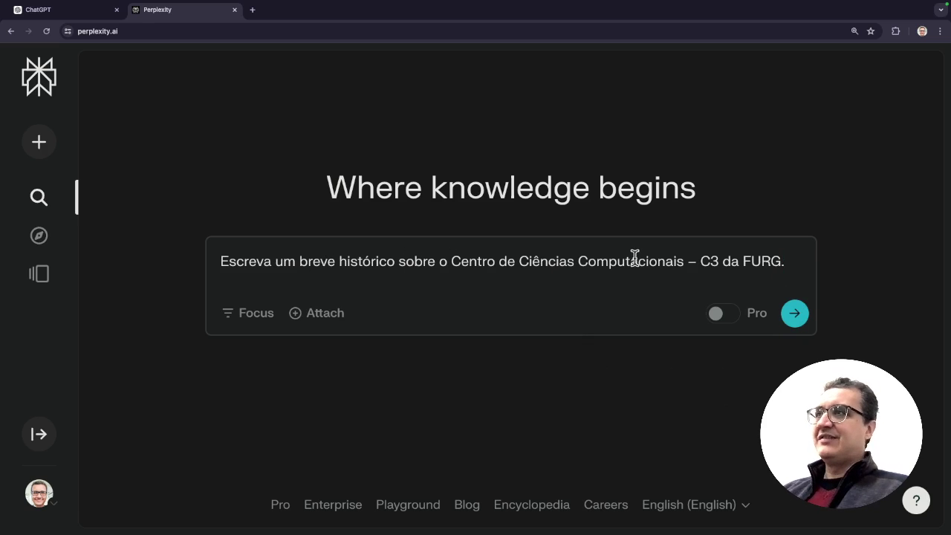
pyautogui.click(795, 314)
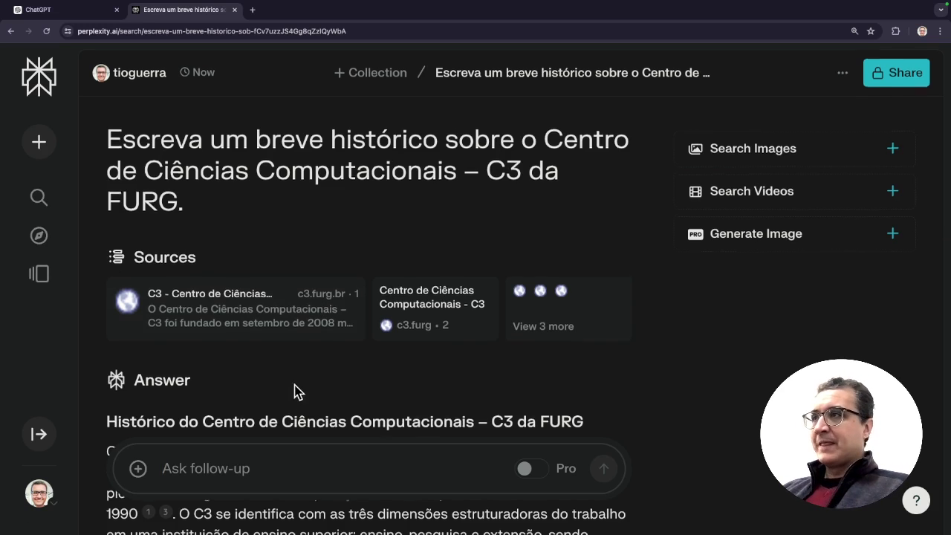
# Step: Examine the start of Perplexity's answer, highlighting "2008" and "Engenharia de Computação no Brasil" in its opening paragraph
pyautogui.scroll(-1, 298, 394)
pyautogui.scroll(-1, 296, 393)
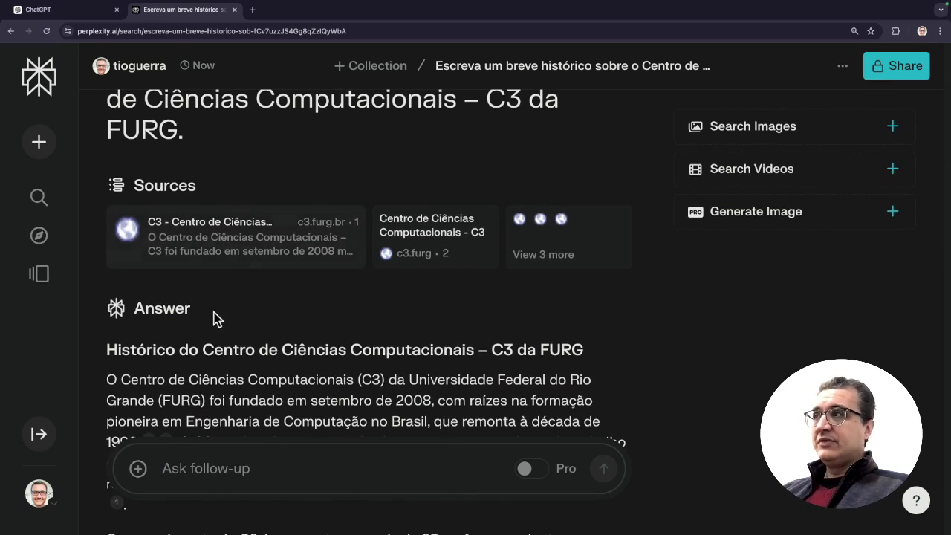
pyautogui.scroll(-3, 271, 370)
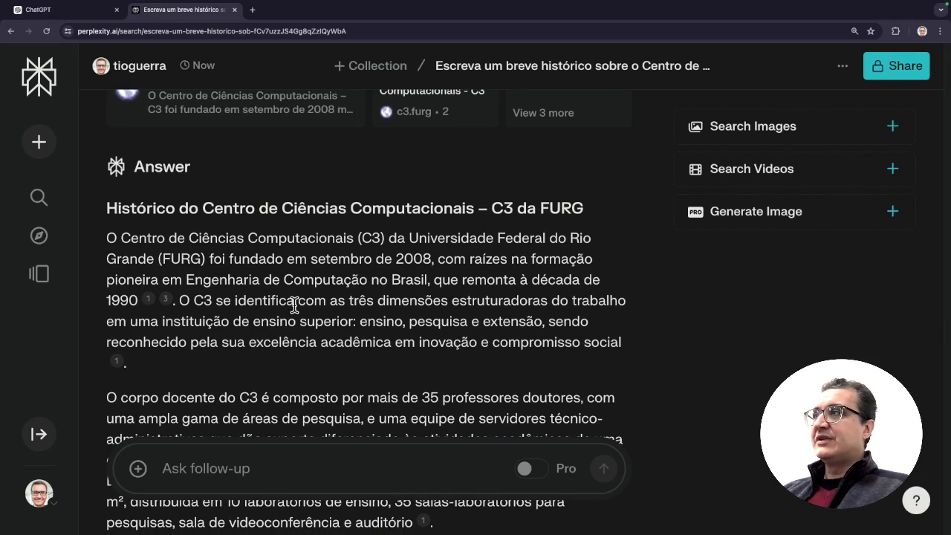
pyautogui.scroll(-2, 296, 305)
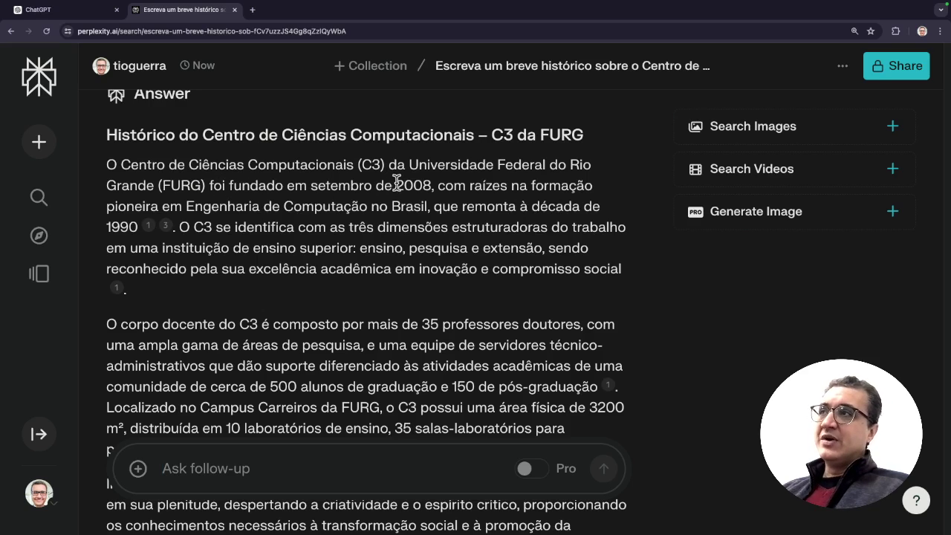
pyautogui.moveTo(399, 185); pyautogui.dragTo(438, 185)
pyautogui.click(484, 192)
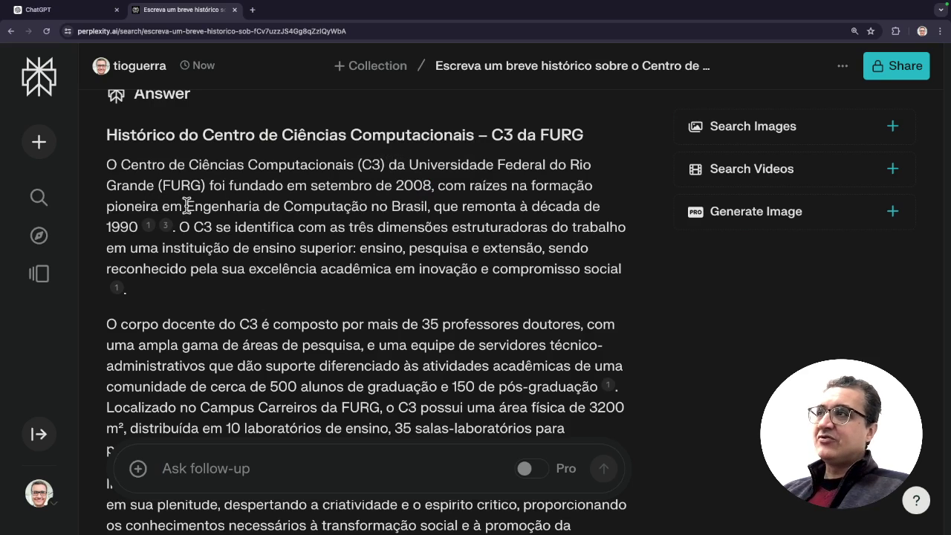
pyautogui.moveTo(188, 206); pyautogui.dragTo(428, 206)
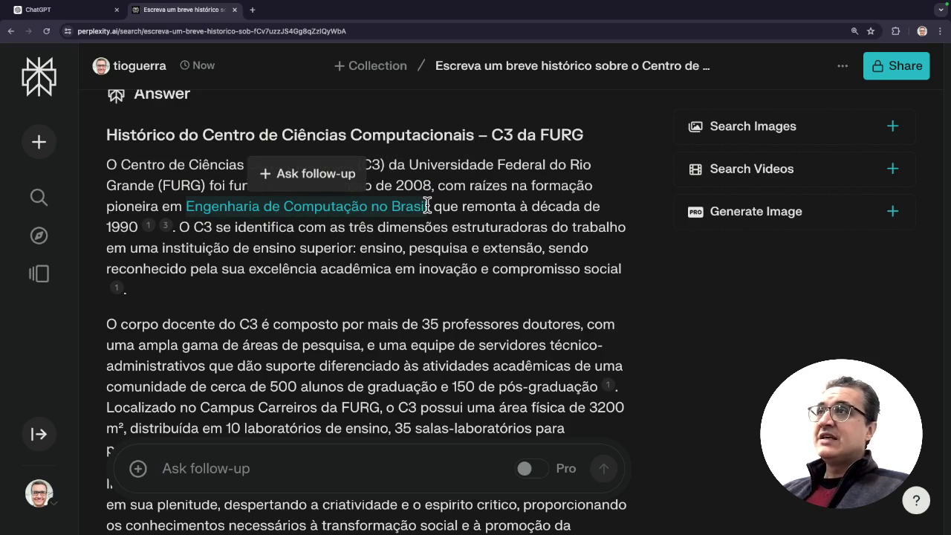
# Step: Highlight the sentence beginning "O C3 se identifica" and preview the sources cited in the opening paragraph
pyautogui.scroll(-2, 273, 298)
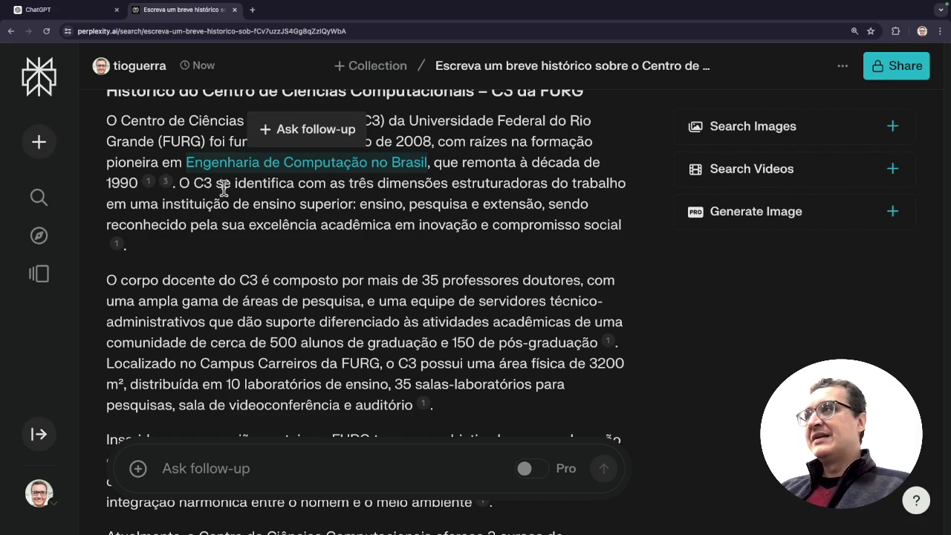
pyautogui.scroll(-2, 415, 274)
pyautogui.scroll(4, 442, 188)
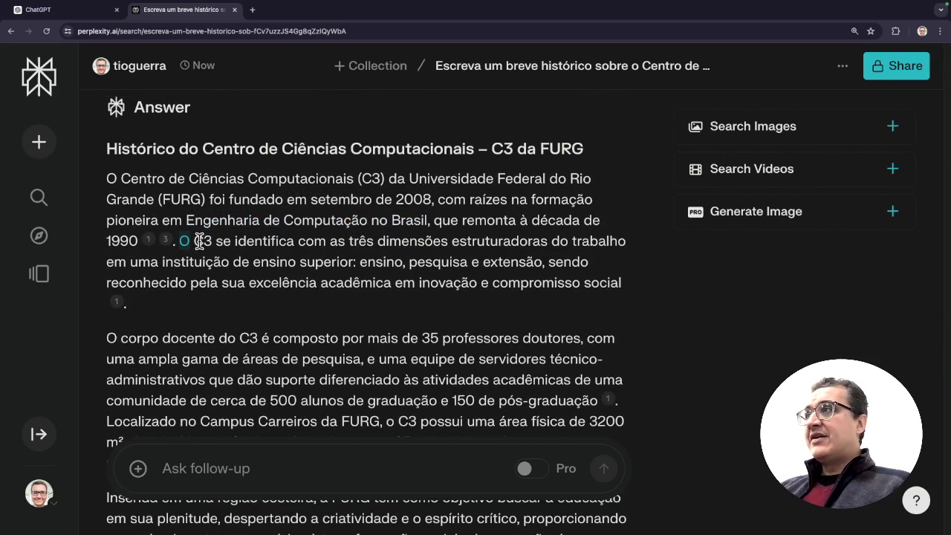
pyautogui.moveTo(180, 241); pyautogui.dragTo(628, 290)
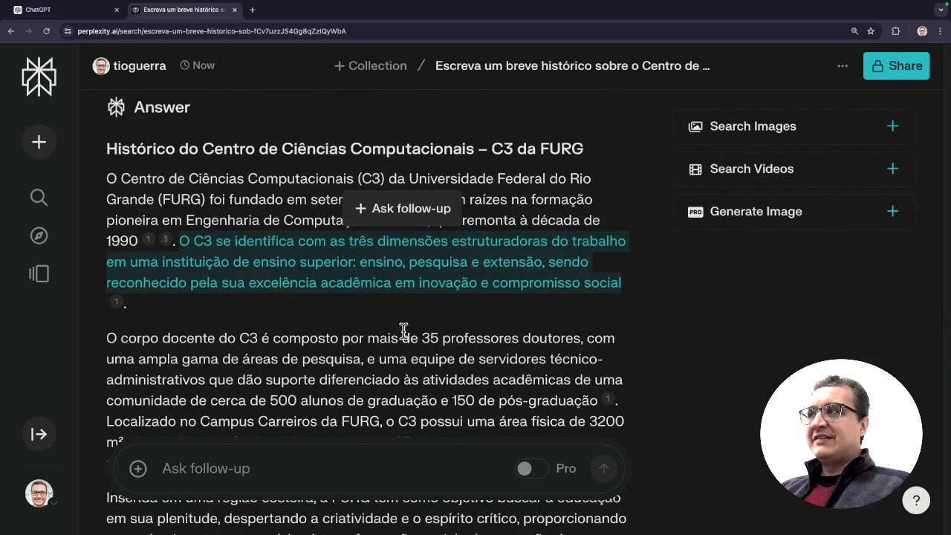
pyautogui.scroll(-3, 367, 324)
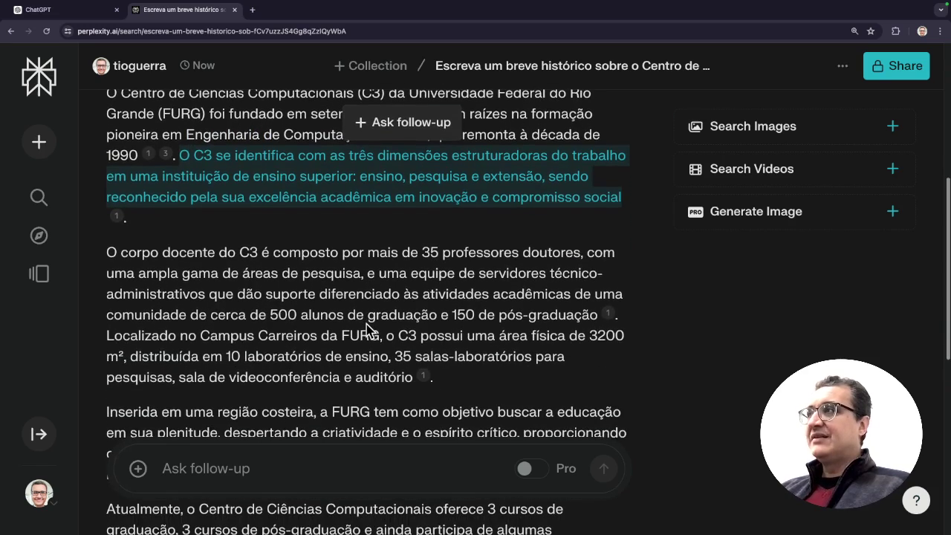
pyautogui.moveTo(117, 220)
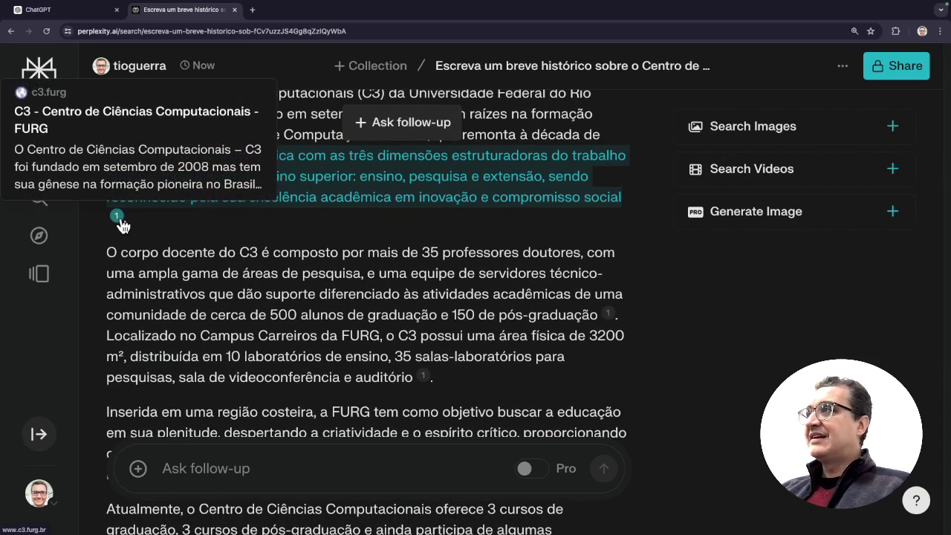
pyautogui.click(382, 188)
pyautogui.scroll(3, 382, 189)
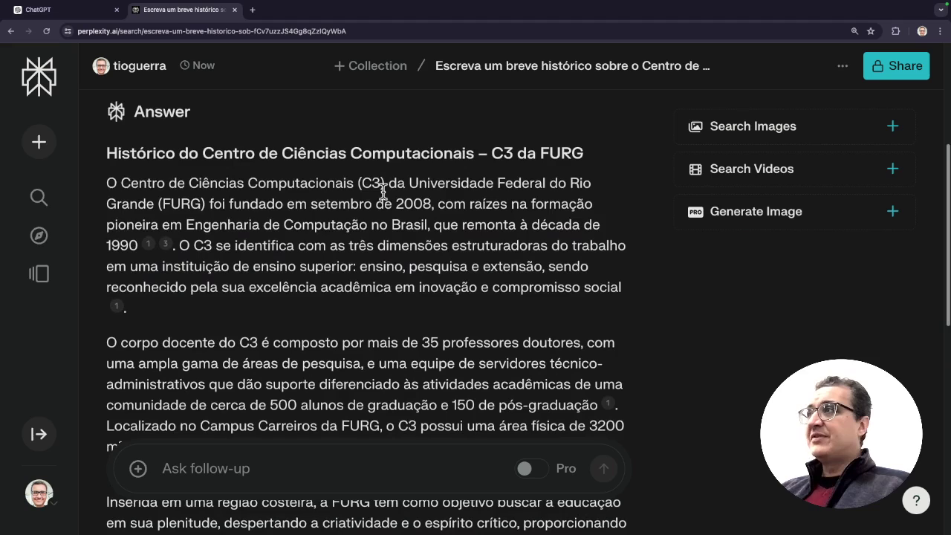
pyautogui.moveTo(148, 247)
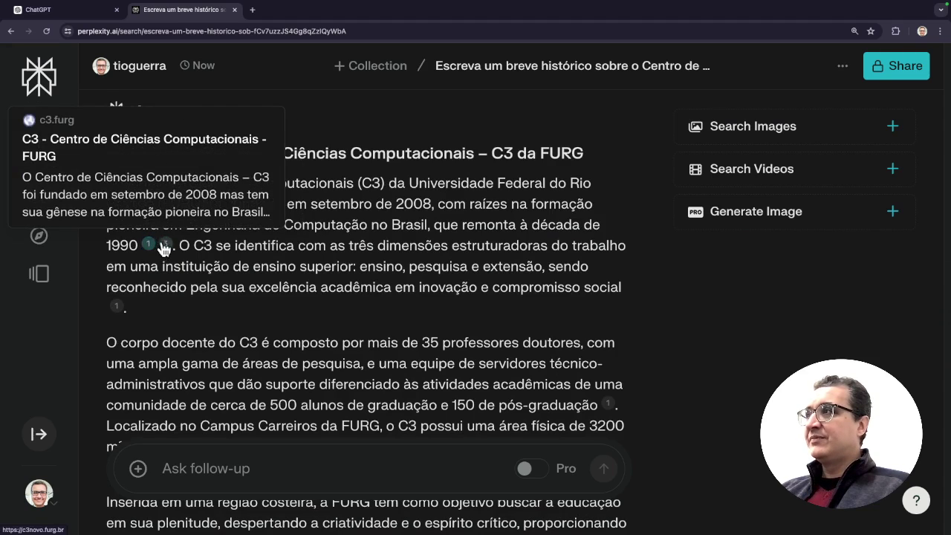
# Step: Examine the second paragraph's faculty and student figures, highlighting both passages and previewing the source cited for the student numbers
pyautogui.scroll(-3, 253, 339)
pyautogui.scroll(-1, 252, 338)
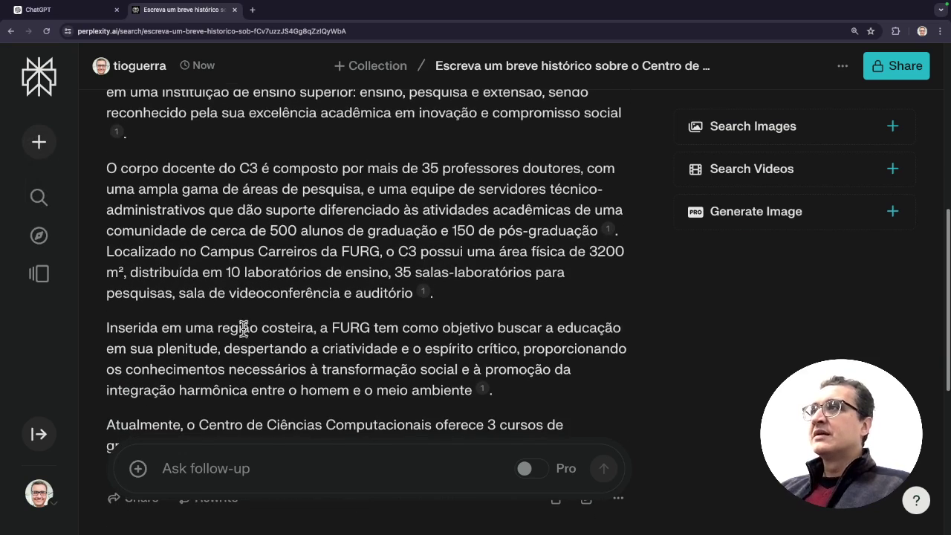
pyautogui.moveTo(108, 168); pyautogui.dragTo(595, 161)
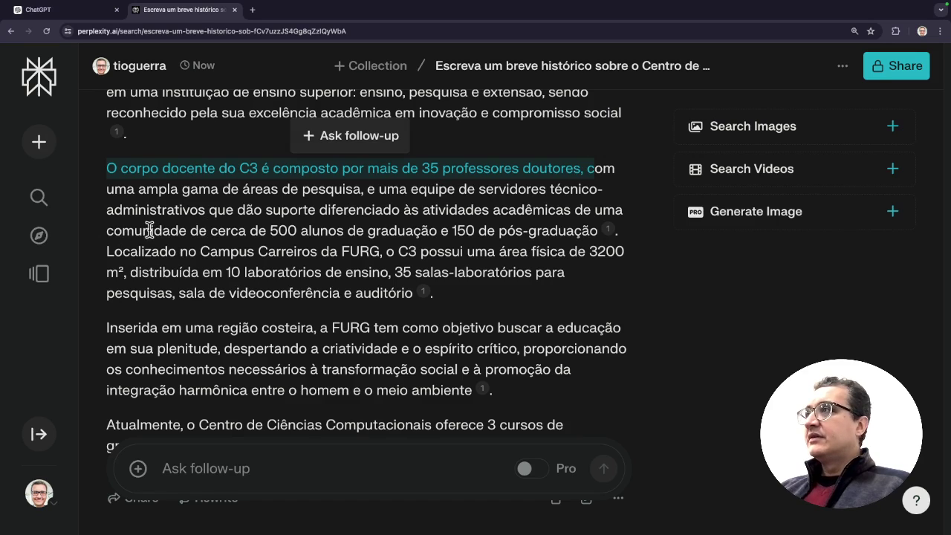
pyautogui.moveTo(199, 231); pyautogui.dragTo(595, 232)
pyautogui.moveTo(611, 235)
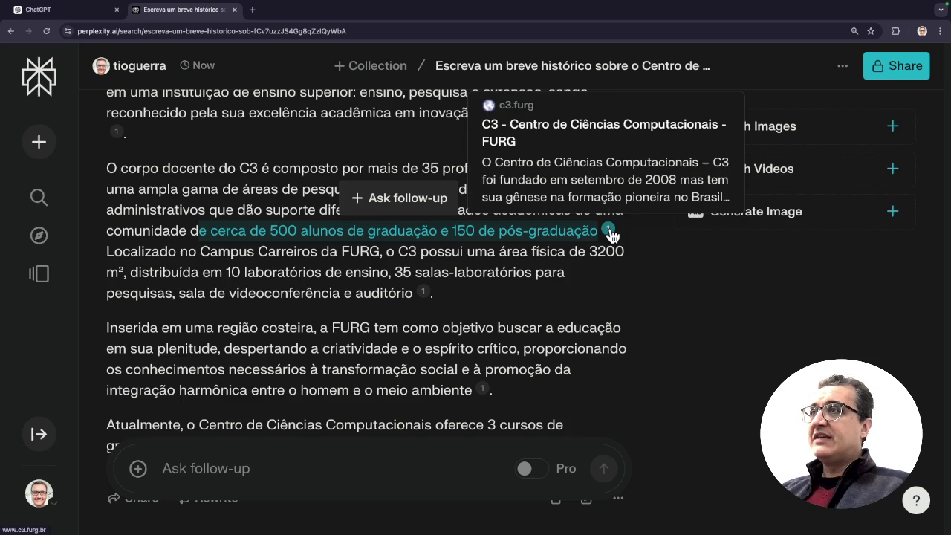
pyautogui.click(491, 249)
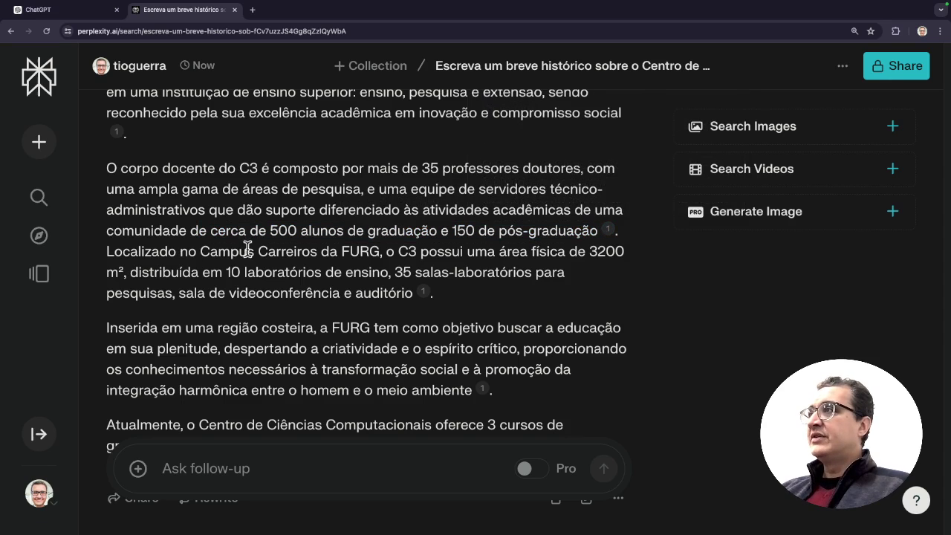
# Step: Examine the location and facilities sentence, highlighting "Campus Carreiros" and the passage from "3200 m²" to "sala de videoconferência"
pyautogui.scroll(-1, 255, 257)
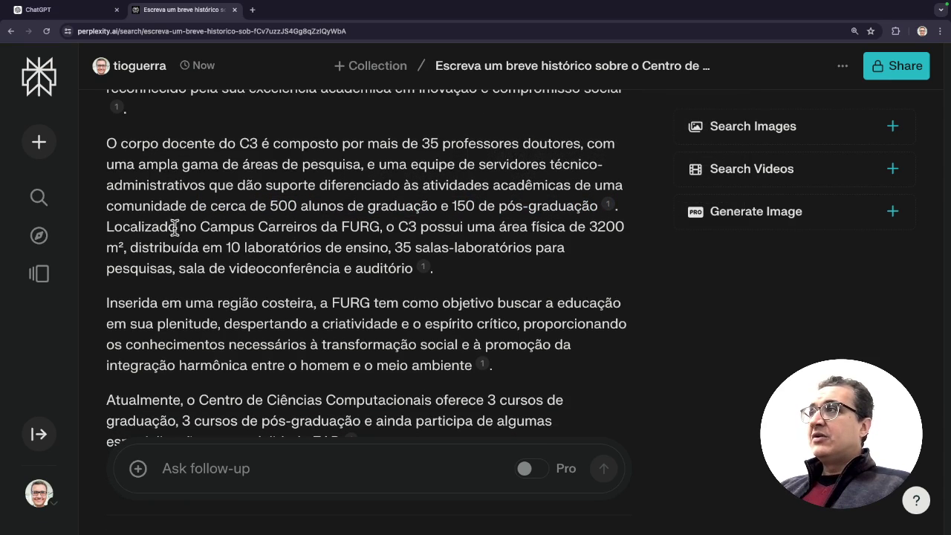
pyautogui.moveTo(203, 225); pyautogui.dragTo(327, 226)
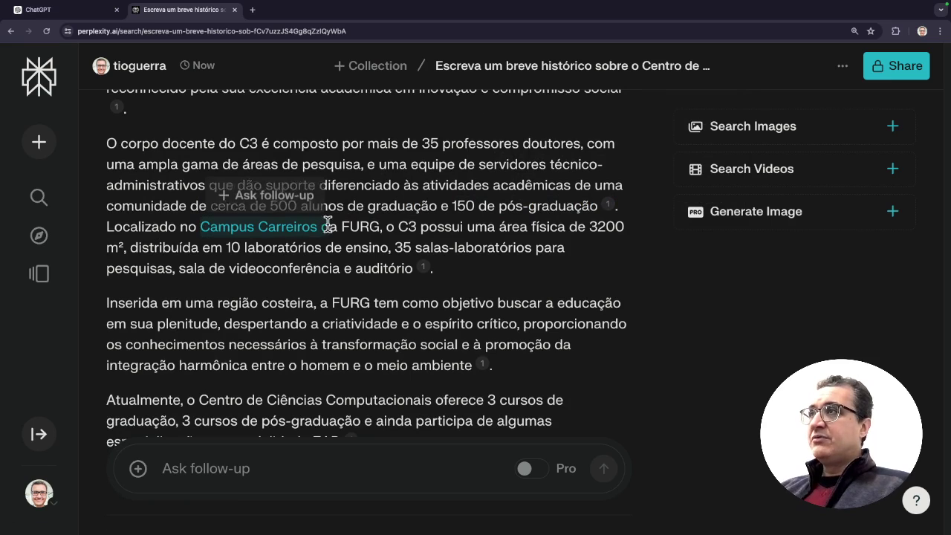
pyautogui.click(400, 232)
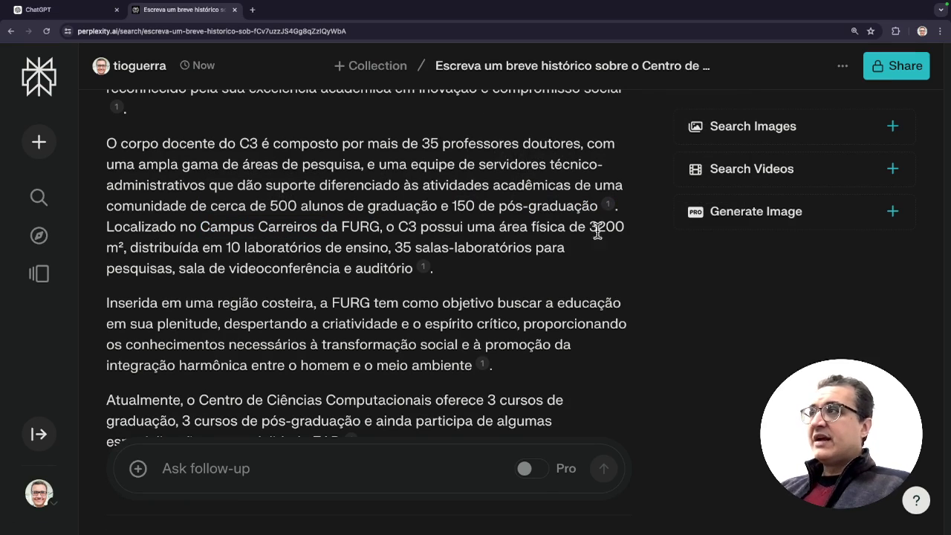
pyautogui.moveTo(594, 228); pyautogui.dragTo(344, 266)
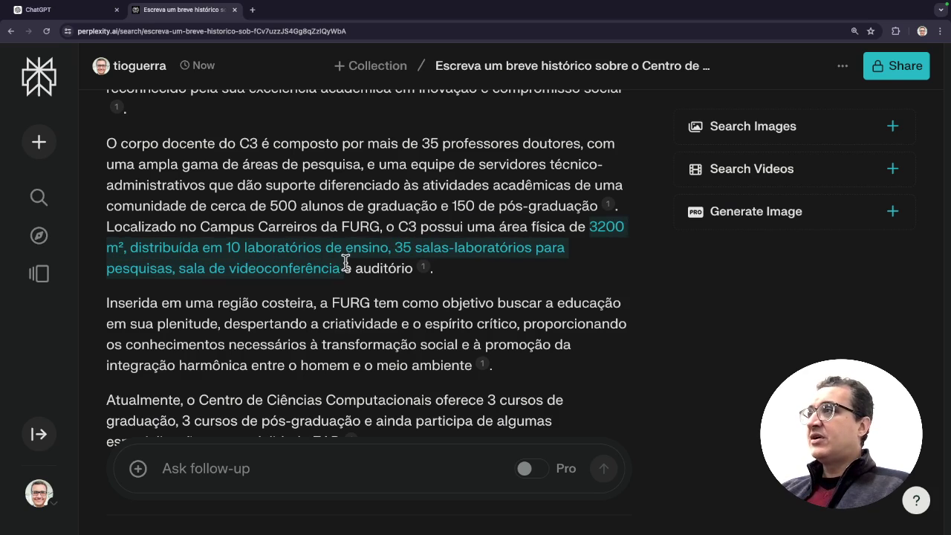
# Step: Review the rest of Perplexity's answer down to the course offerings, return to its sources, and switch to ChatGPT's answer for comparison
pyautogui.click(344, 262)
pyautogui.scroll(-2, 345, 262)
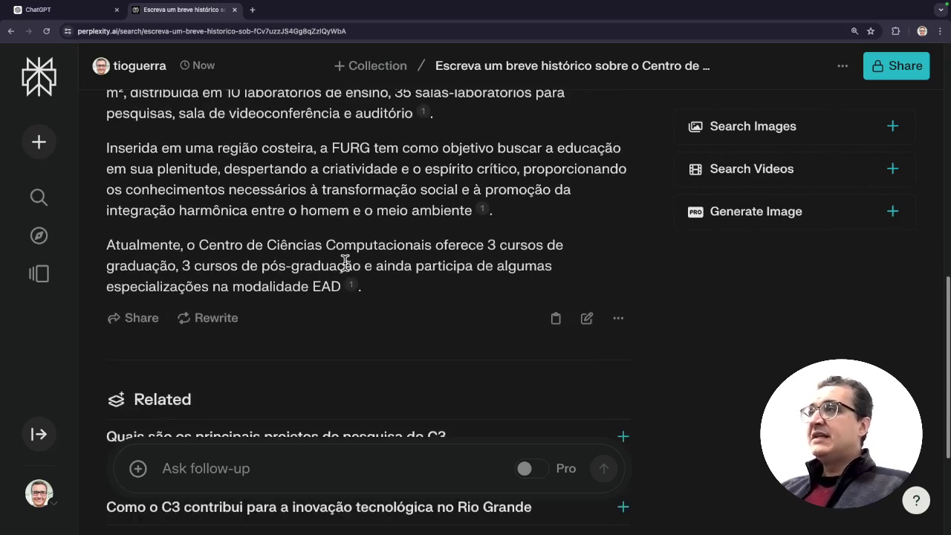
pyautogui.scroll(5, 345, 262)
pyautogui.scroll(-3, 345, 262)
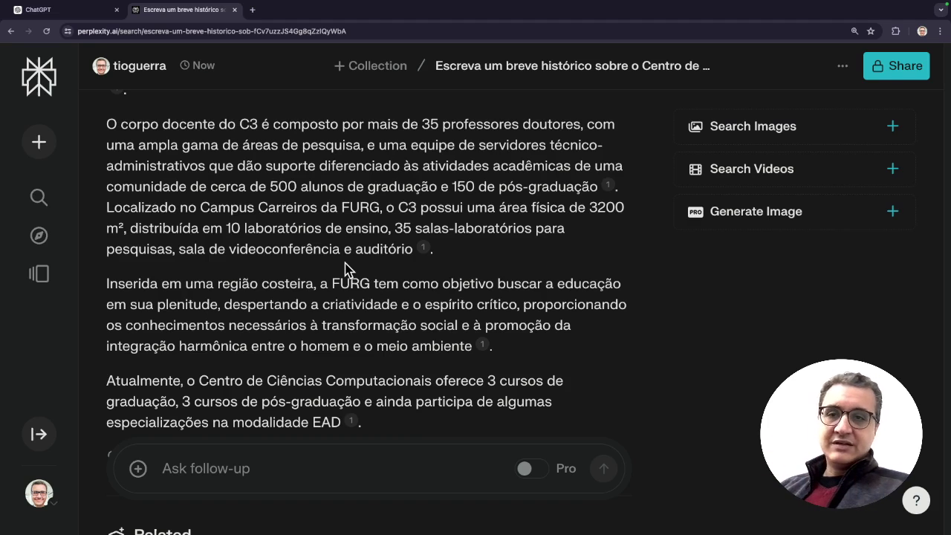
pyautogui.scroll(-3, 347, 269)
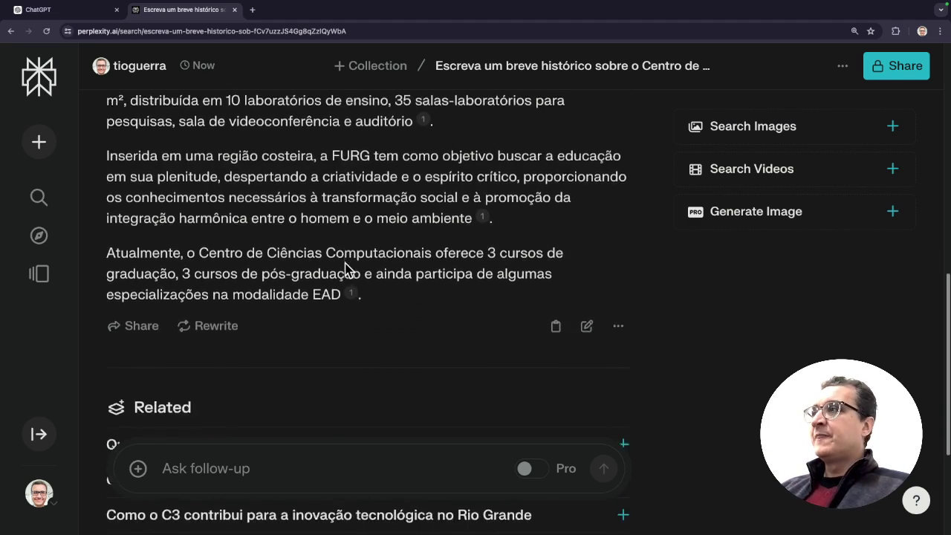
pyautogui.scroll(3, 345, 261)
pyautogui.scroll(5, 345, 261)
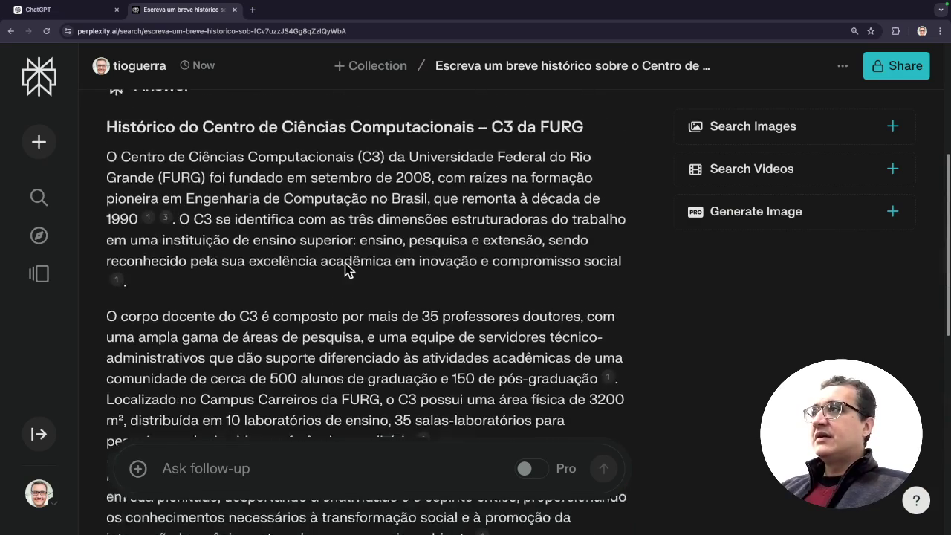
pyautogui.scroll(4, 347, 269)
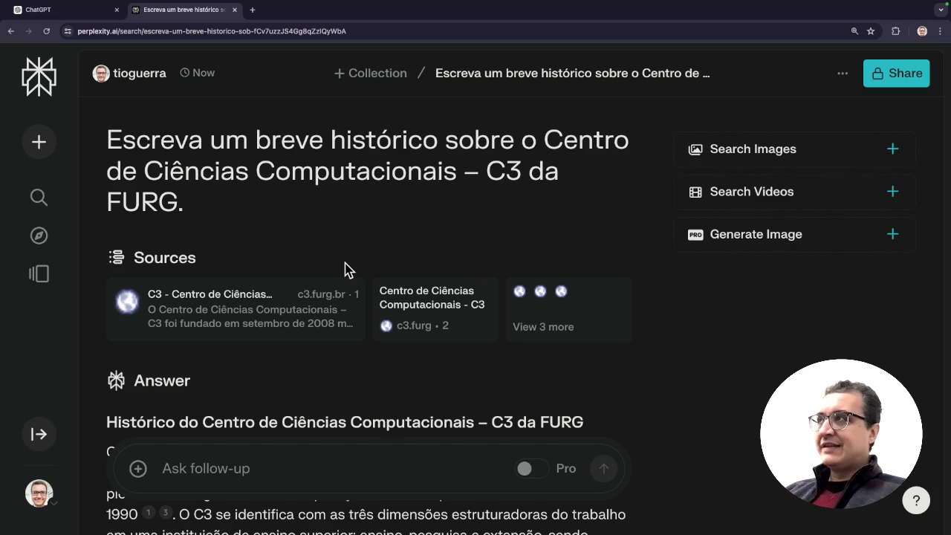
pyautogui.click(50, 10)
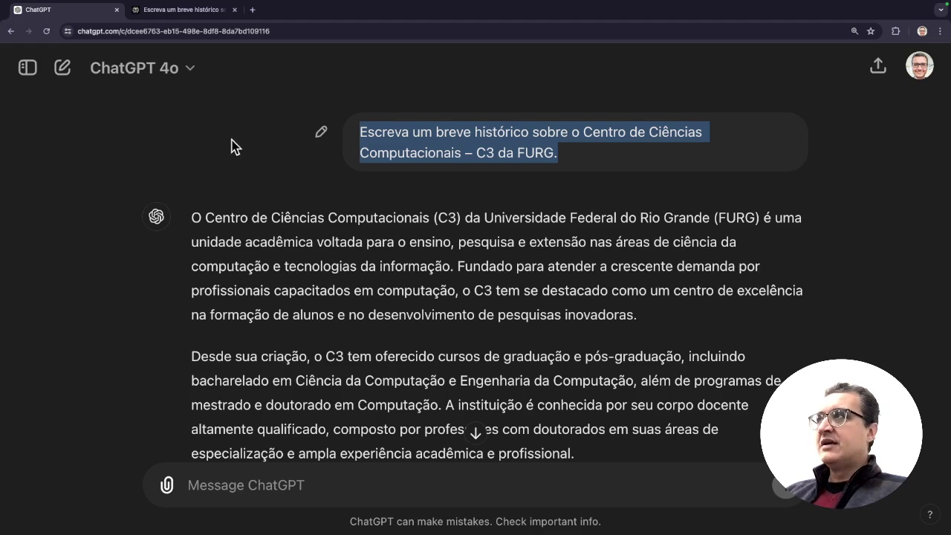
# Step: Switch back to Perplexity and copy its complete answer about the C3
pyautogui.click(190, 10)
pyautogui.scroll(-10, 316, 352)
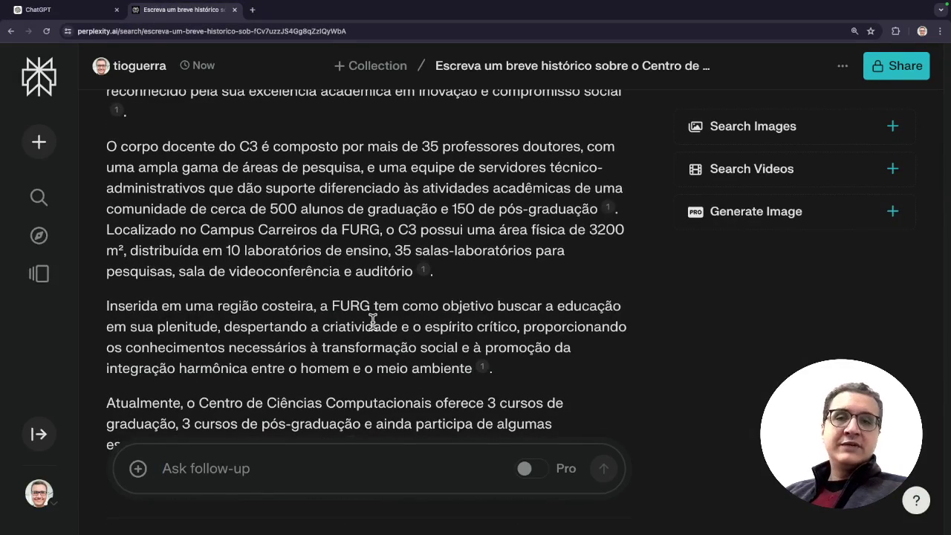
pyautogui.scroll(-3, 373, 321)
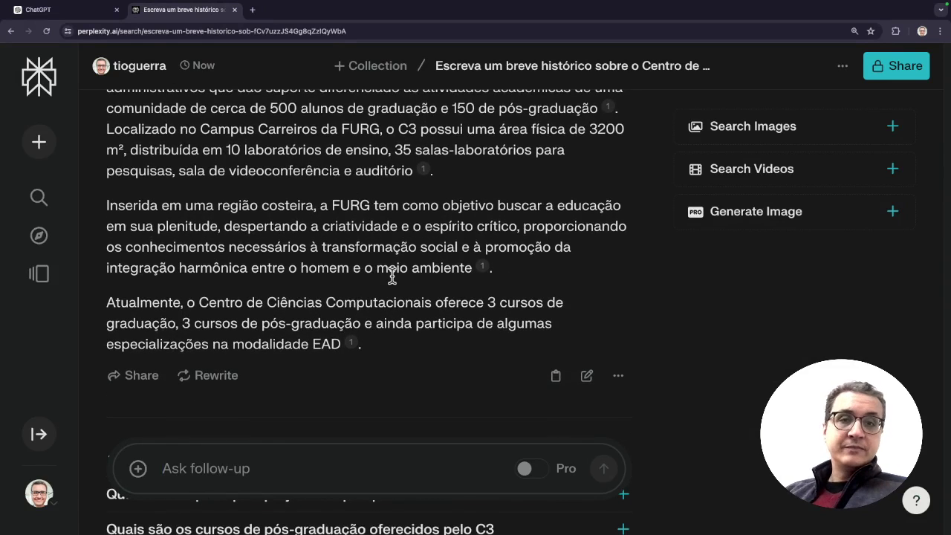
pyautogui.click(556, 377)
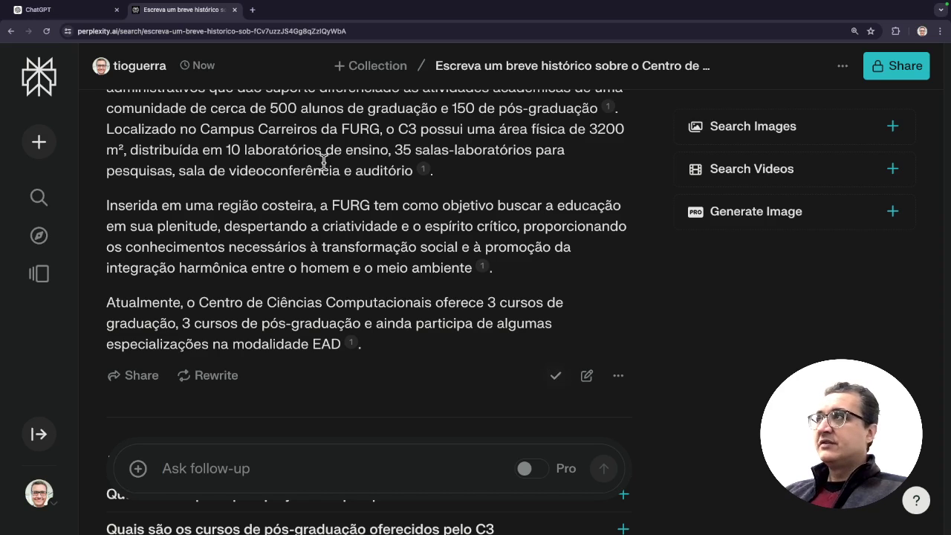
# Step: Switch to ChatGPT and examine its answer from the opening paragraph to the final paragraph on extension activities
pyautogui.click(69, 14)
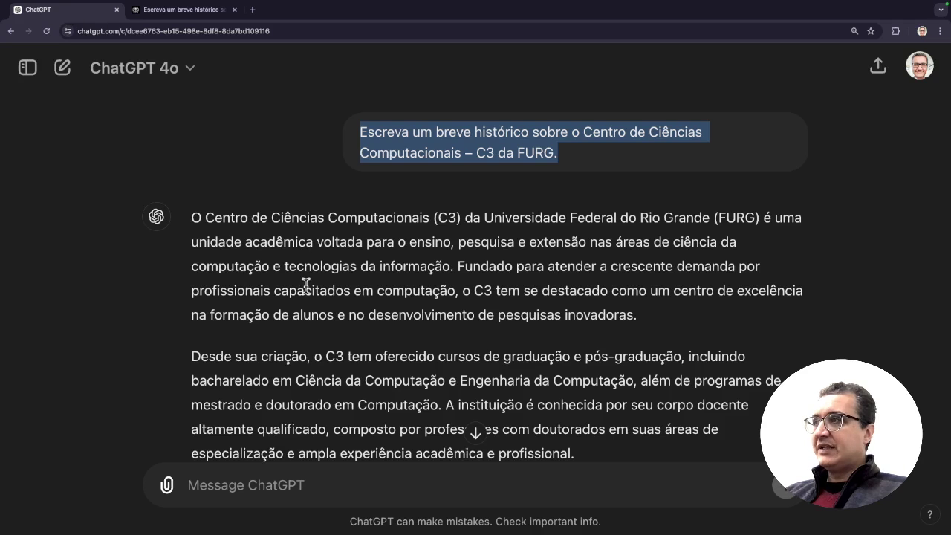
pyautogui.scroll(-10, 304, 283)
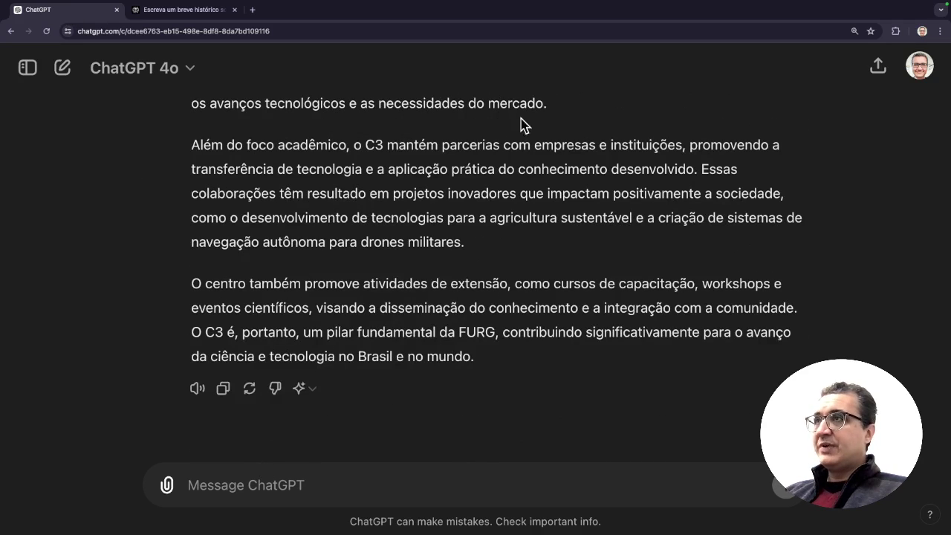
pyautogui.scroll(5, 276, 233)
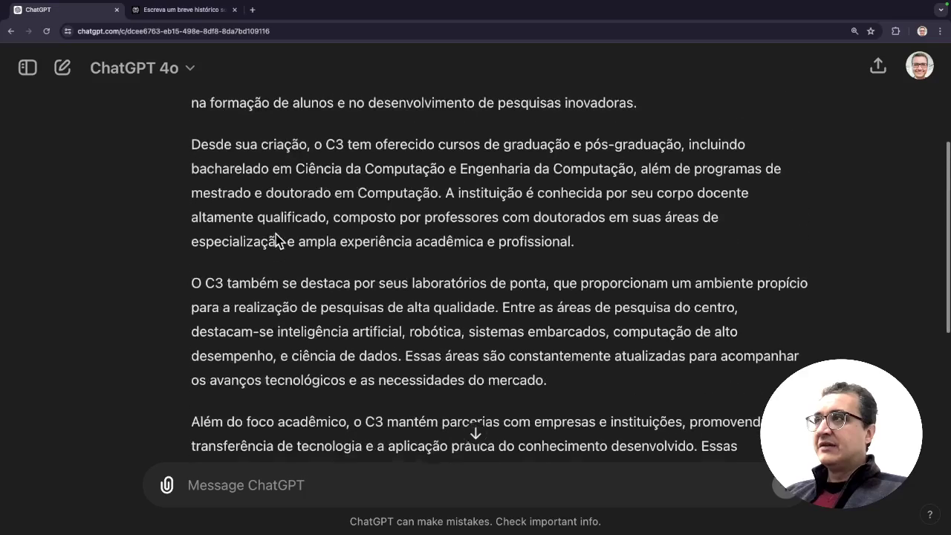
pyautogui.scroll(2, 362, 121)
pyautogui.tripleClick(361, 127)
pyautogui.scroll(-10, 361, 127)
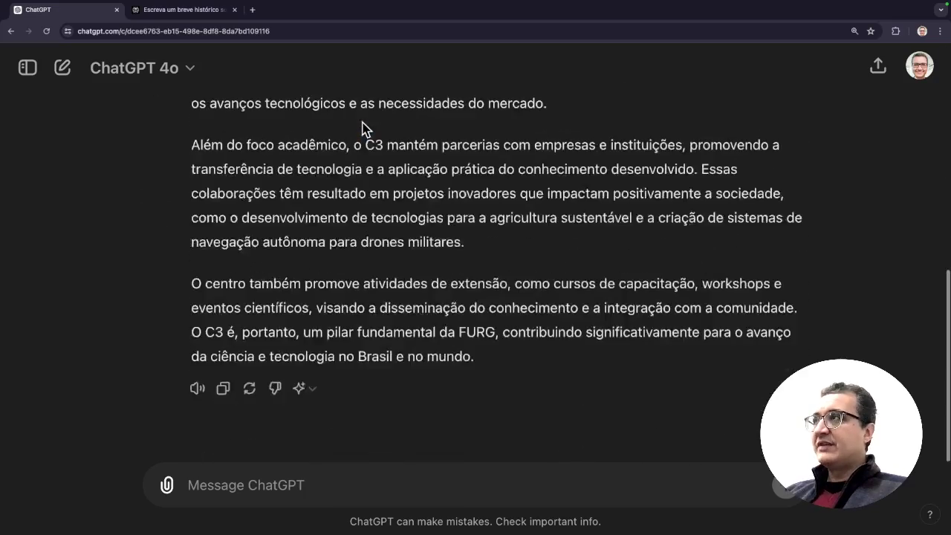
pyautogui.scroll(10, 361, 127)
pyautogui.scroll(-10, 353, 223)
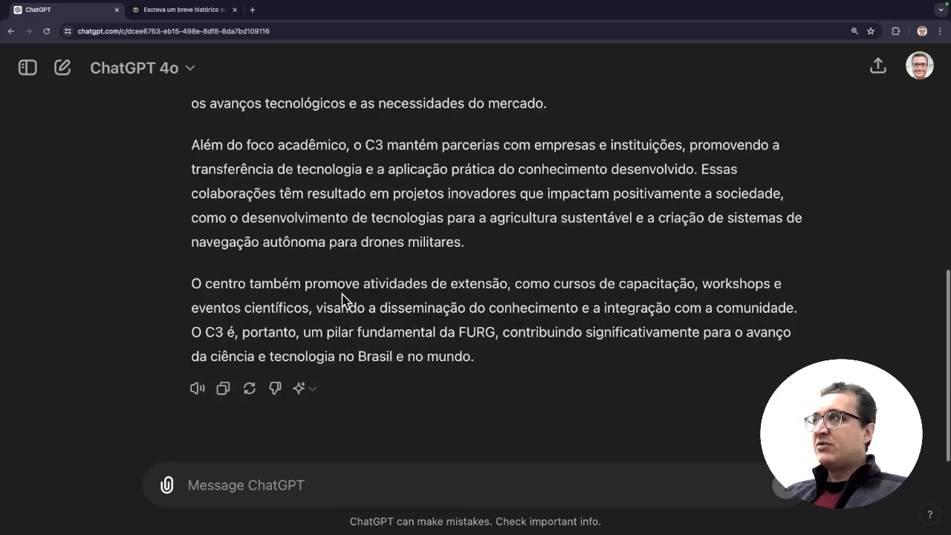
# Step: Start a new ChatGPT conversation and paste the copied Perplexity answer into the message draft
pyautogui.click(63, 68)
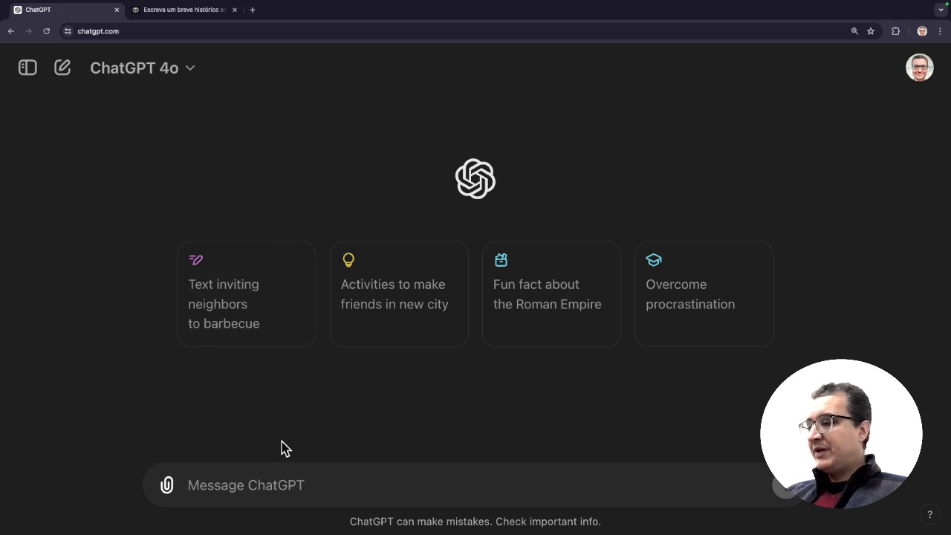
pyautogui.press('super+v')
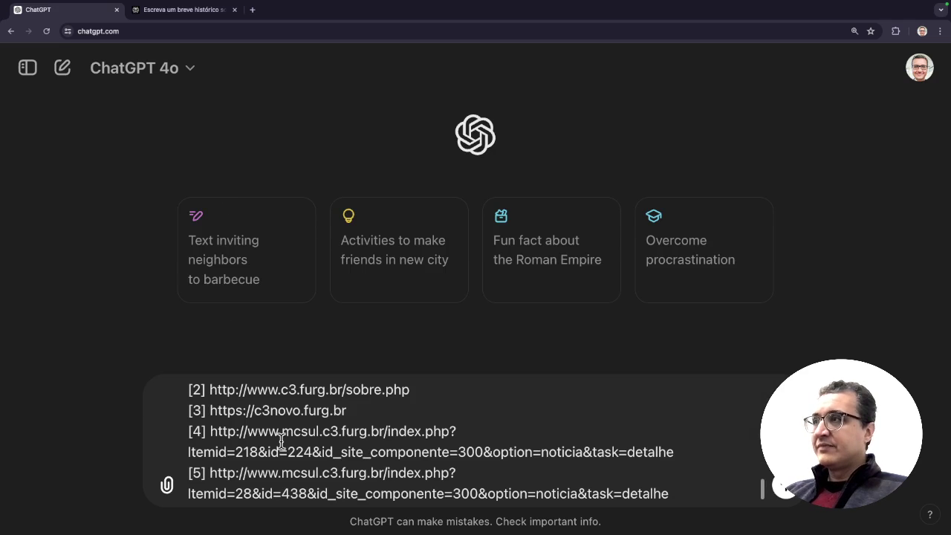
pyautogui.scroll(10, 325, 444)
pyautogui.scroll(-1, 325, 443)
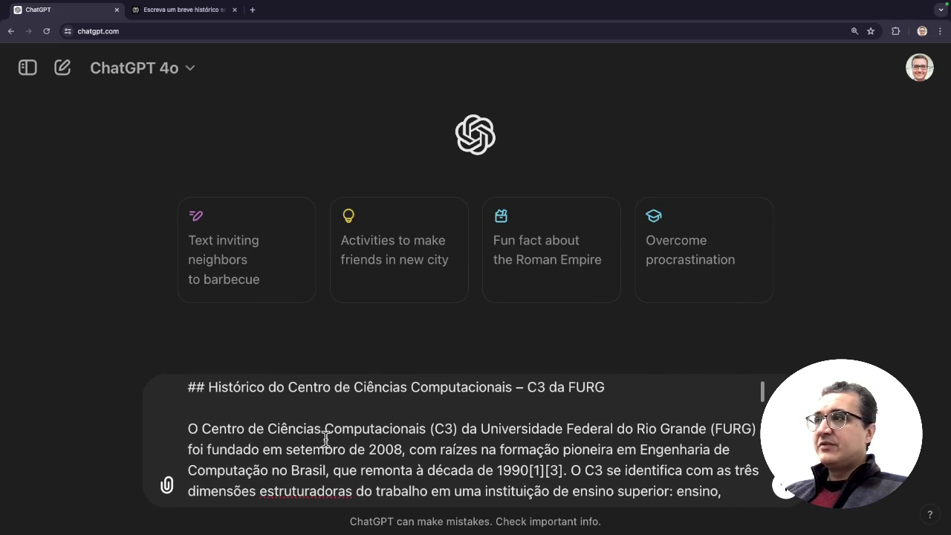
pyautogui.scroll(1, 369, 405)
pyautogui.scroll(-2, 369, 405)
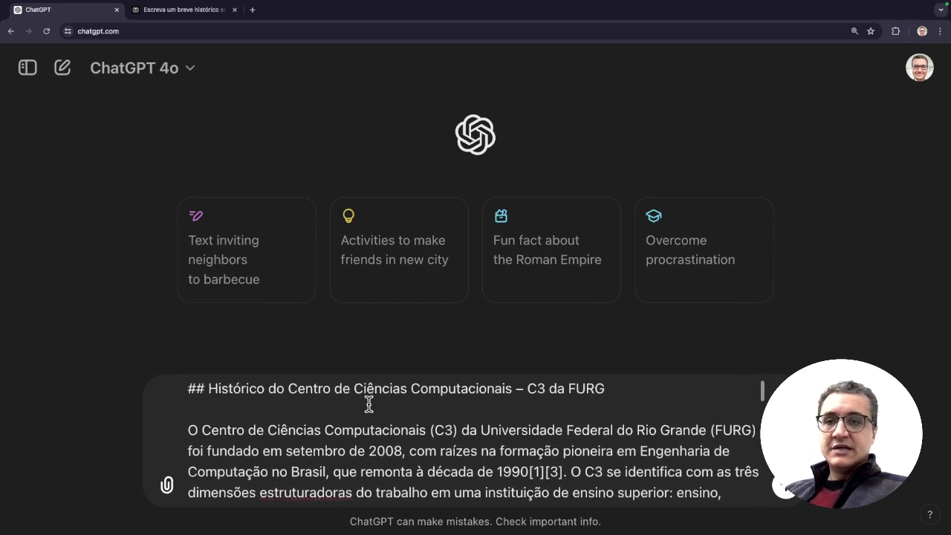
pyautogui.scroll(2, 367, 404)
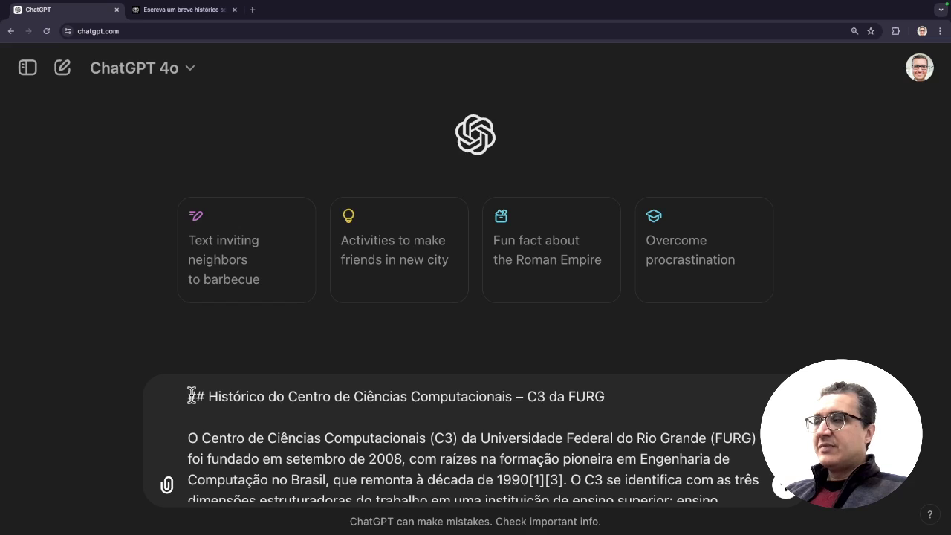
# Step: Examine the pasted text's formatting, highlighting the "##" heading marker and the "[1][3]" citation markers in the opening paragraph
pyautogui.moveTo(190, 397); pyautogui.dragTo(544, 404)
pyautogui.click(543, 404)
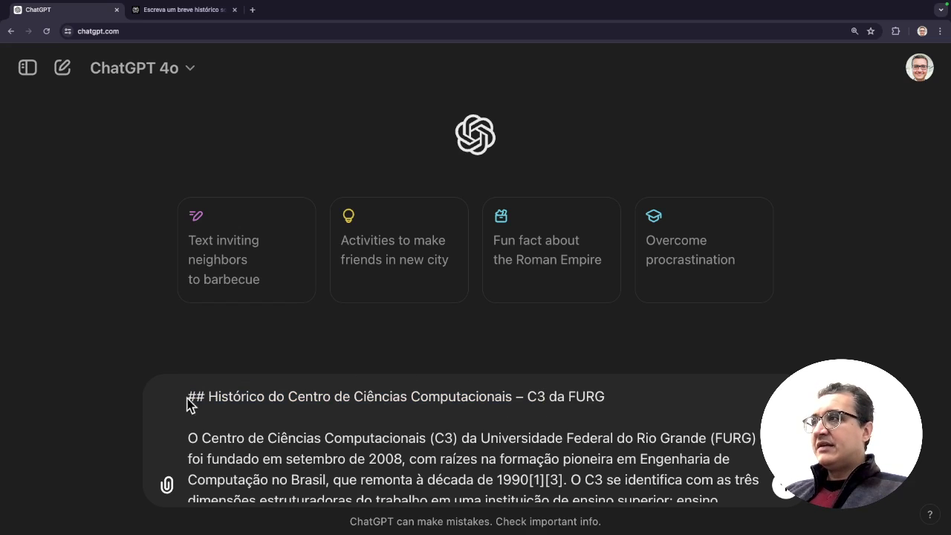
pyautogui.moveTo(191, 396); pyautogui.dragTo(202, 396)
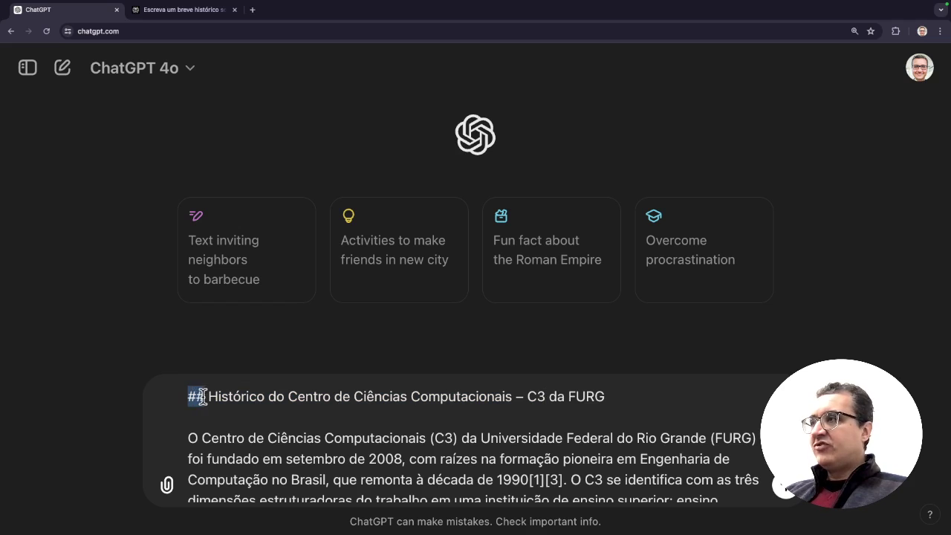
pyautogui.click(251, 400)
pyautogui.scroll(-2, 428, 446)
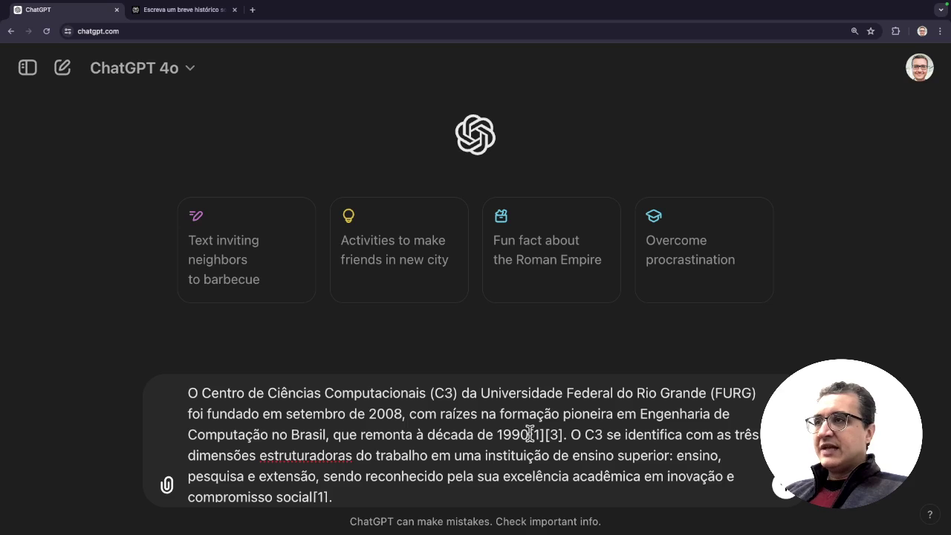
pyautogui.moveTo(530, 434); pyautogui.dragTo(568, 431)
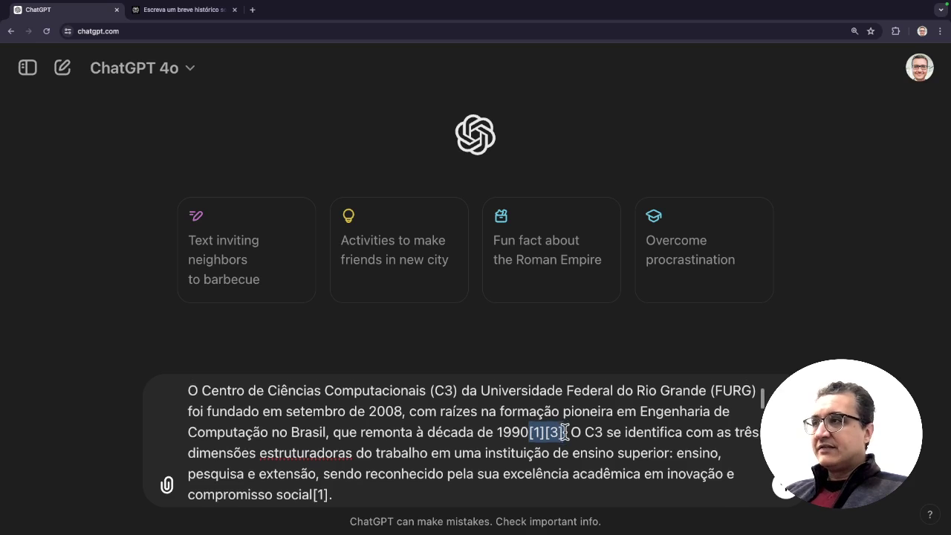
pyautogui.scroll(-2, 563, 433)
pyautogui.scroll(-3, 486, 458)
pyautogui.scroll(-10, 487, 459)
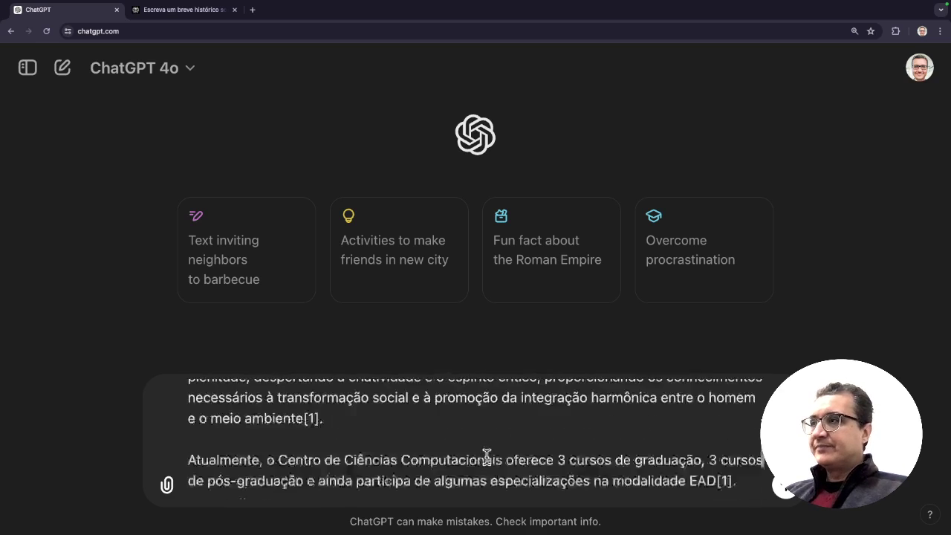
pyautogui.scroll(3, 487, 459)
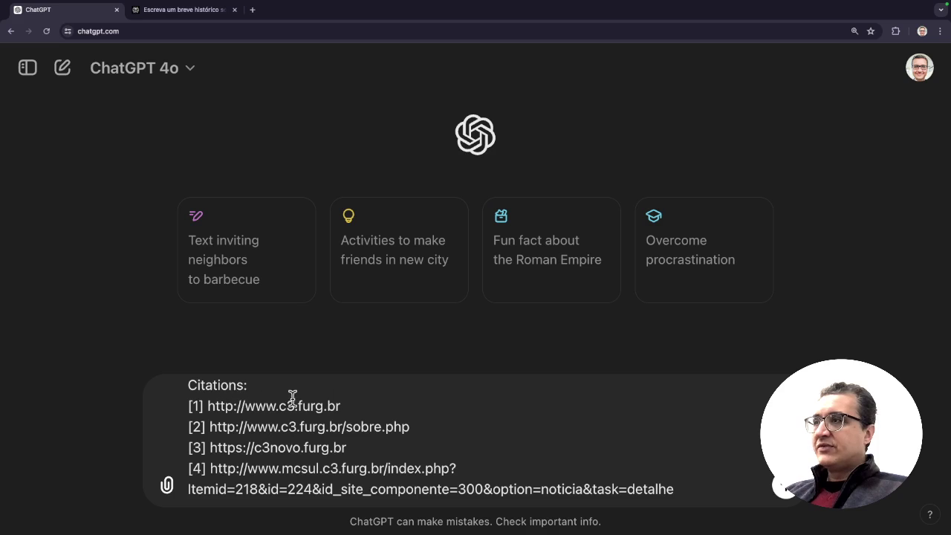
pyautogui.moveTo(371, 404); pyautogui.dragTo(195, 400)
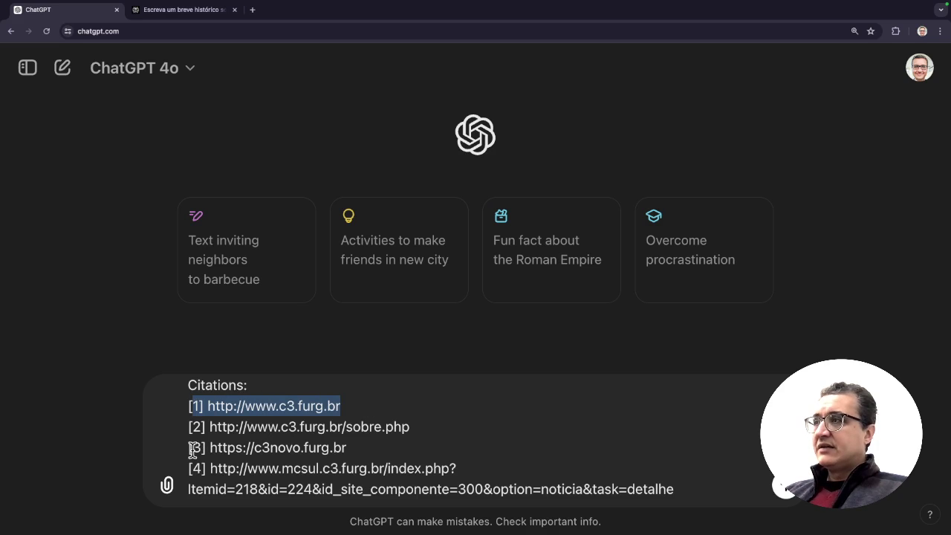
pyautogui.moveTo(193, 449); pyautogui.dragTo(373, 438)
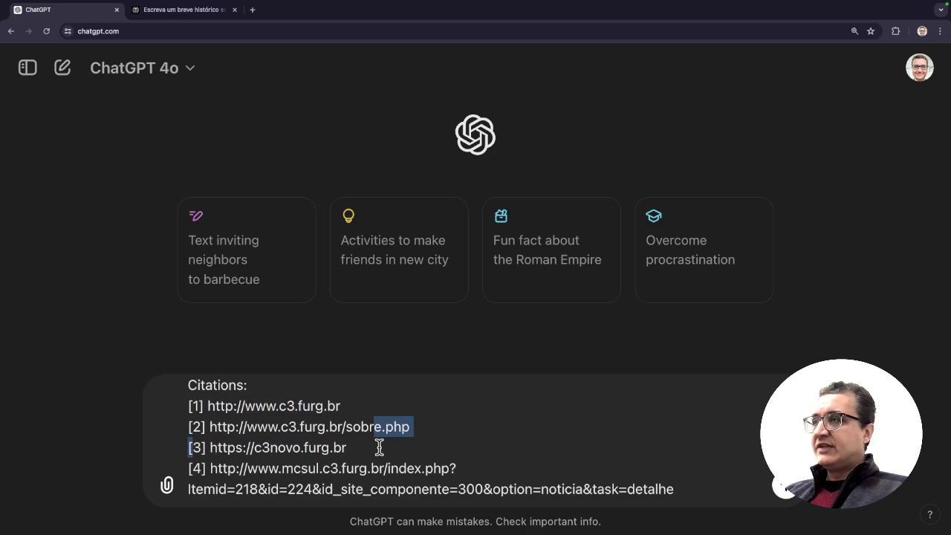
pyautogui.click(379, 447)
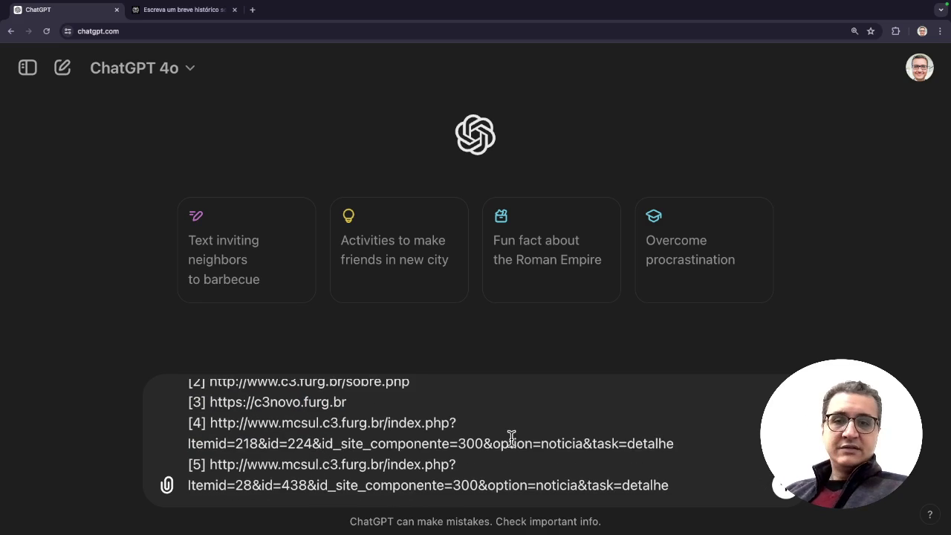
pyautogui.scroll(10, 511, 439)
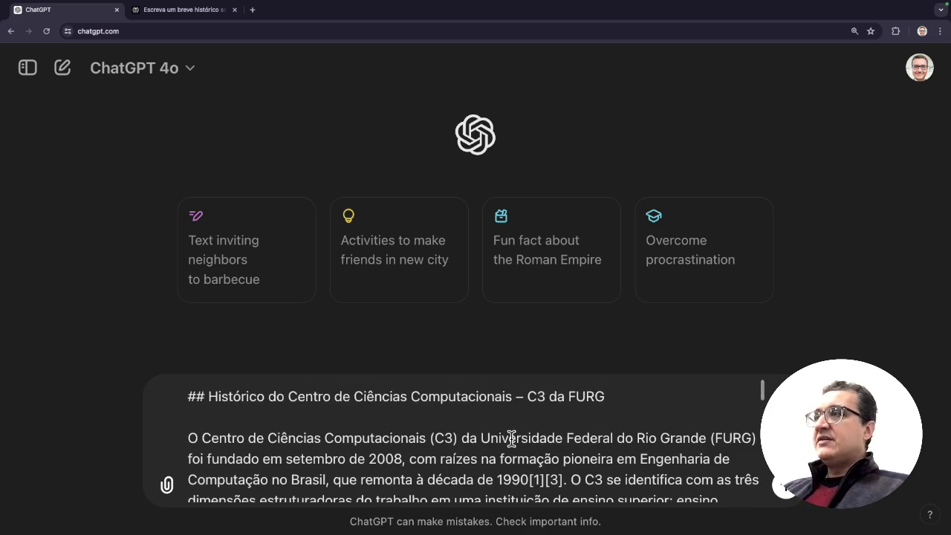
pyautogui.scroll(-10, 512, 438)
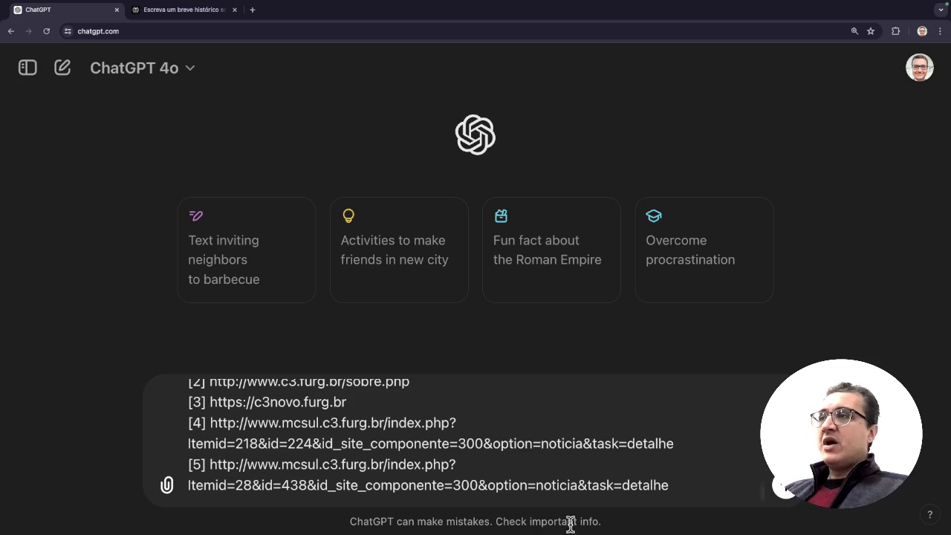
# Step: Add a blank line and a new line after the last citation in the message draft
pyautogui.click(704, 487)
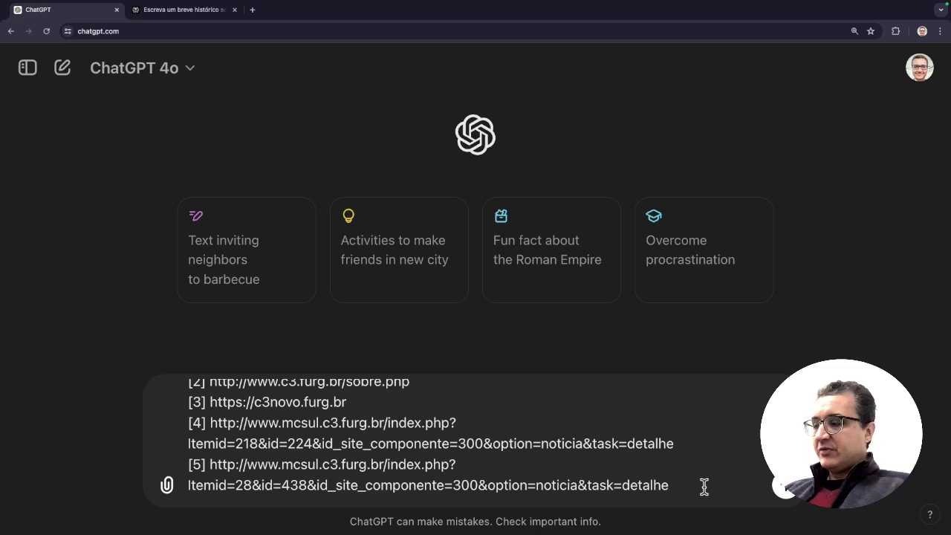
pyautogui.hotkey('shift', 'Return')
pyautogui.hotkey('shift', 'Return')
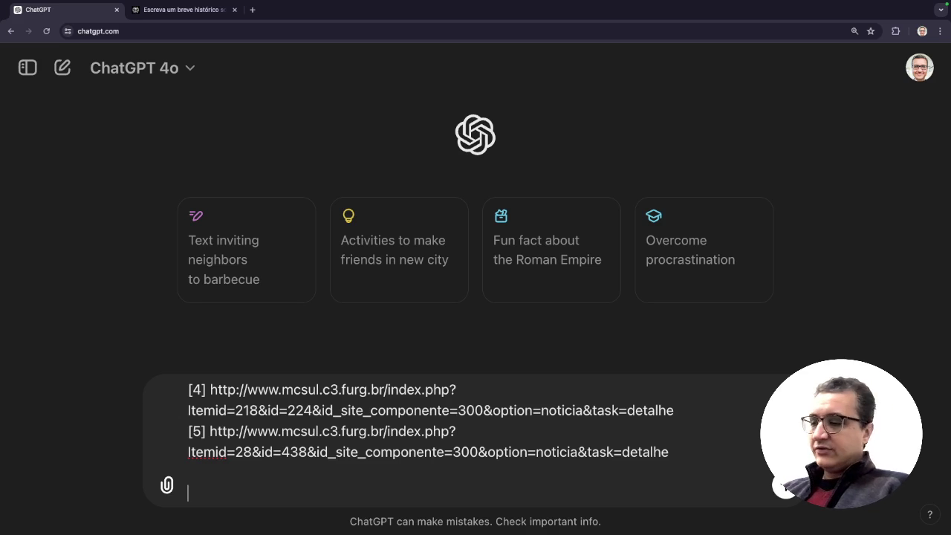
pyautogui.write('Escreva um')
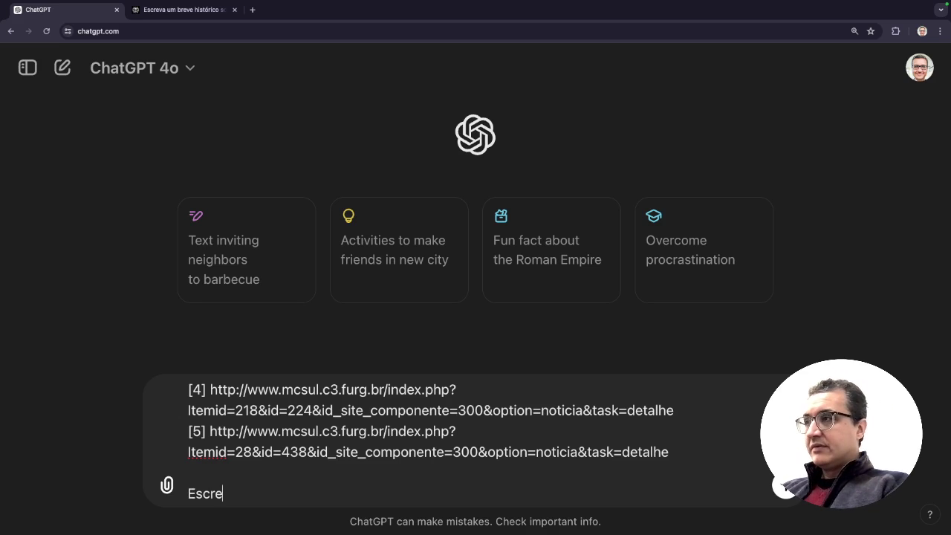
pyautogui.press('BackSpace')
pyautogui.press('BackSpace')
pyautogui.press('BackSpace')
pyautogui.press('BackSpace')
pyautogui.press('BackSpace')
pyautogui.press('BackSpace')
pyautogui.press('BackSpace')
pyautogui.press('BackSpace')
pyautogui.press('BackSpace')
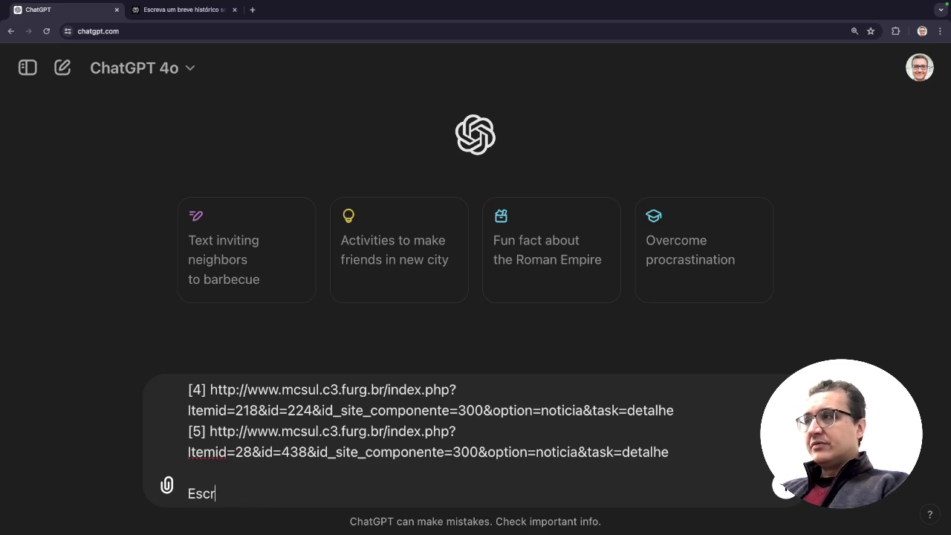
# Step: Begin an instruction below the citations in the message draft with "Baseado nas informações acima sobre o C3,"
pyautogui.write('Bas')
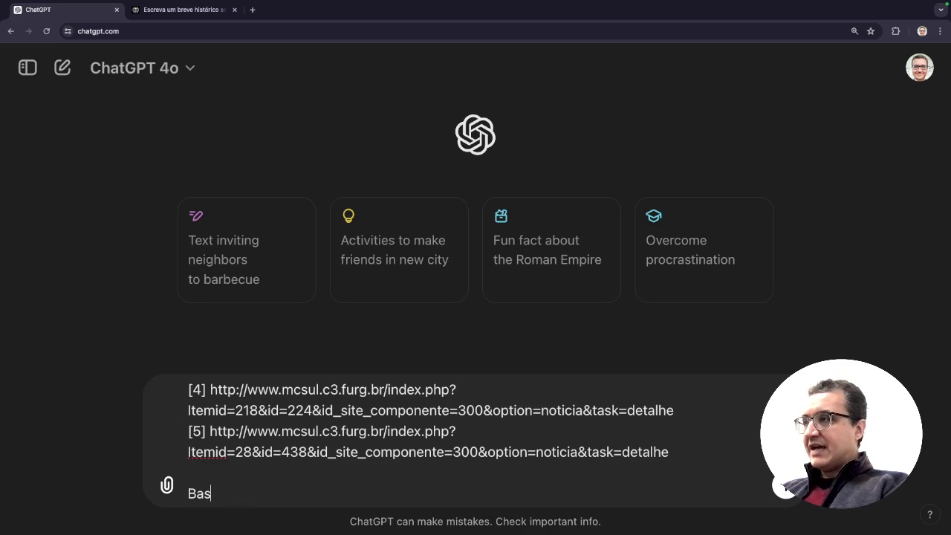
pyautogui.write('eado no')
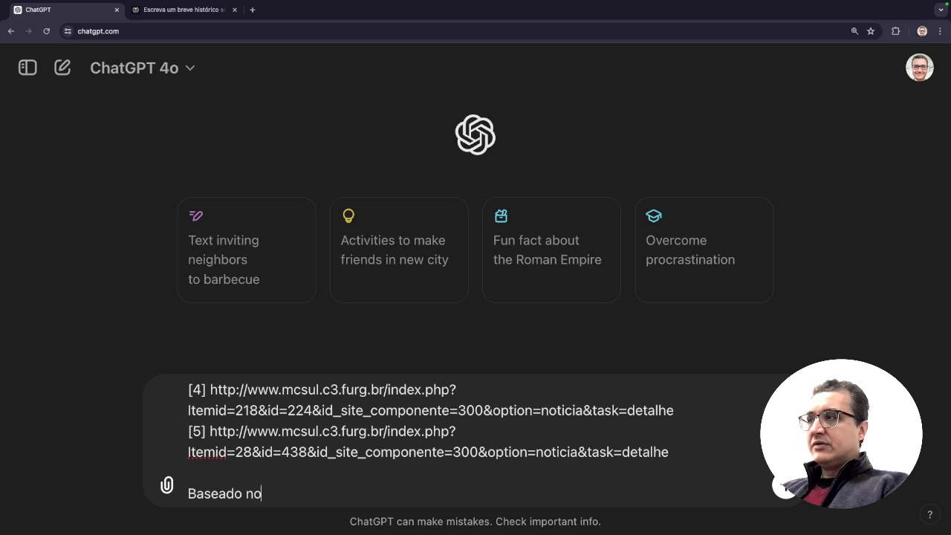
pyautogui.press('BackSpace')
pyautogui.write('as')
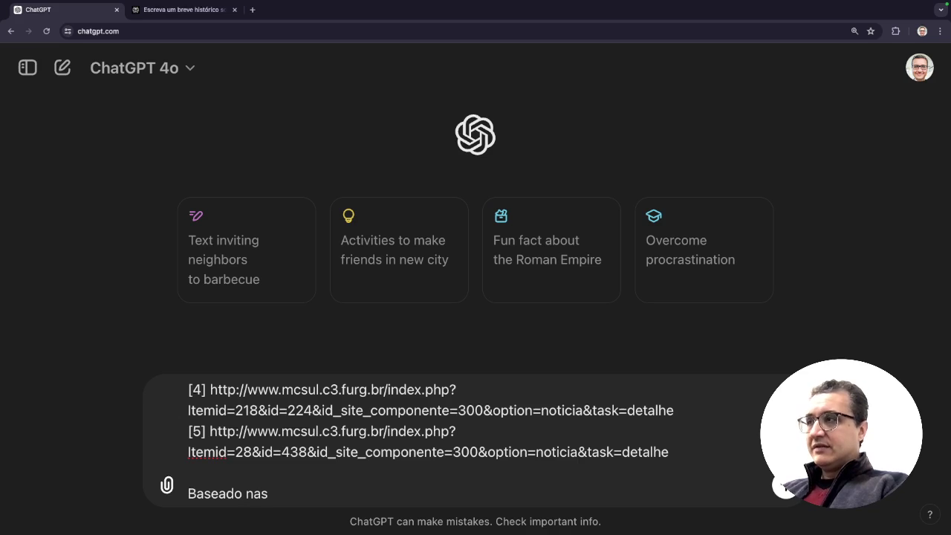
pyautogui.write(' indfo')
pyautogui.press('BackSpace')
pyautogui.press('BackSpace')
pyautogui.press('BackSpace')
pyautogui.write('form')
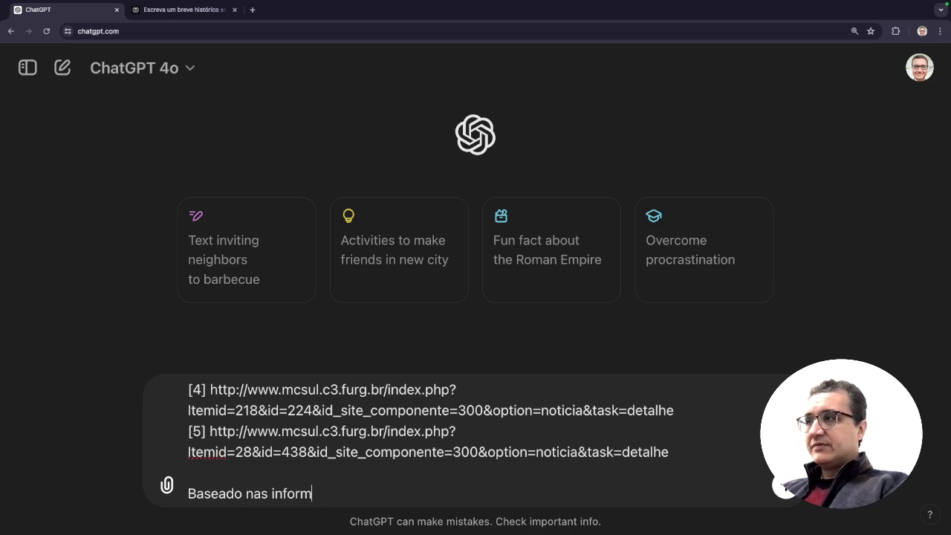
pyautogui.write('ações acima ')
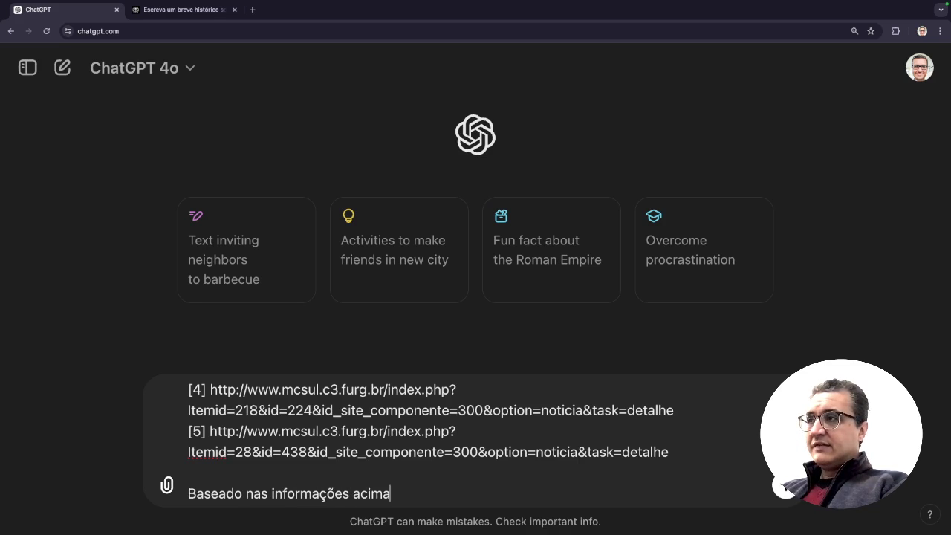
pyautogui.write('co')
pyautogui.press('BackSpace')
pyautogui.press('BackSpace')
pyautogui.write('sobre')
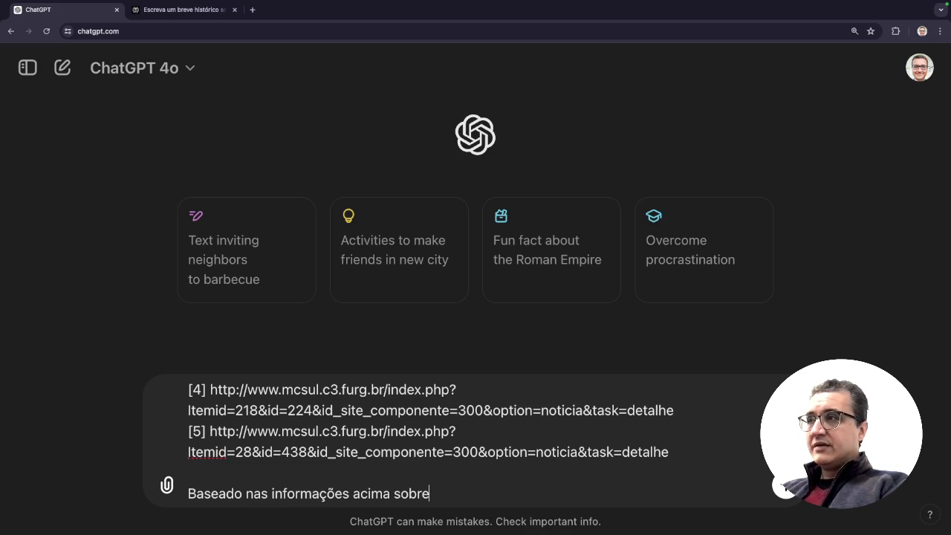
pyautogui.write(' o C3, e')
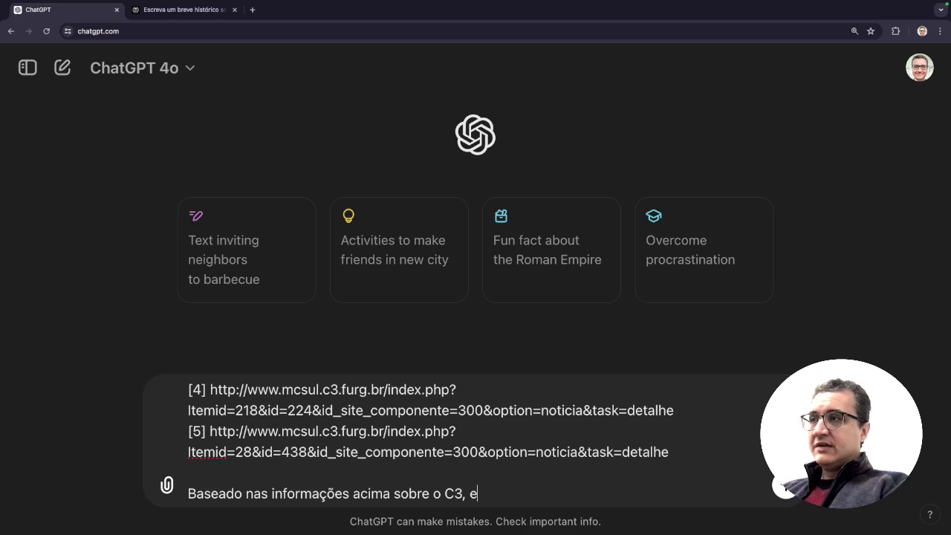
# Step: Continue the instruction with "escreva uma carta de boas-vindas aos novos estudantes,"
pyautogui.write('screva uma ')
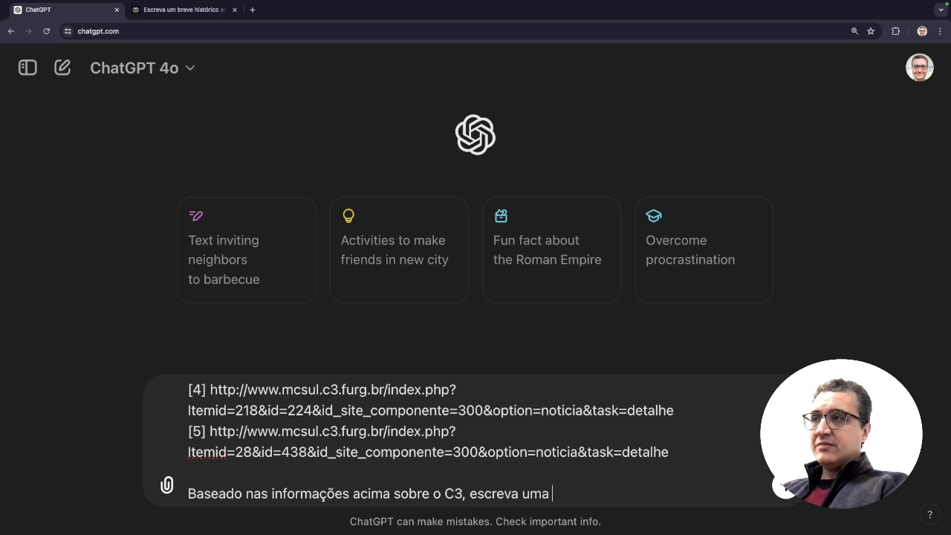
pyautogui.write('carta de b')
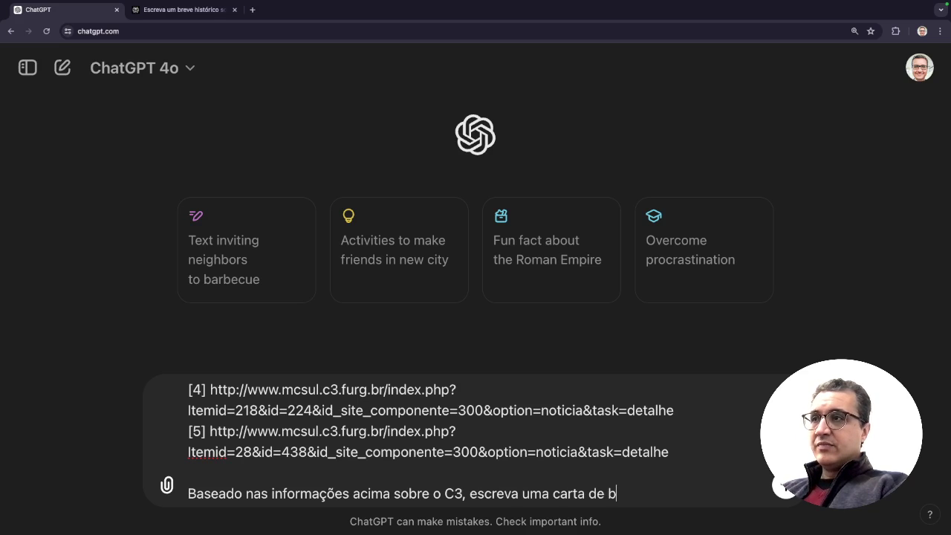
pyautogui.write('oas-vindas aos ')
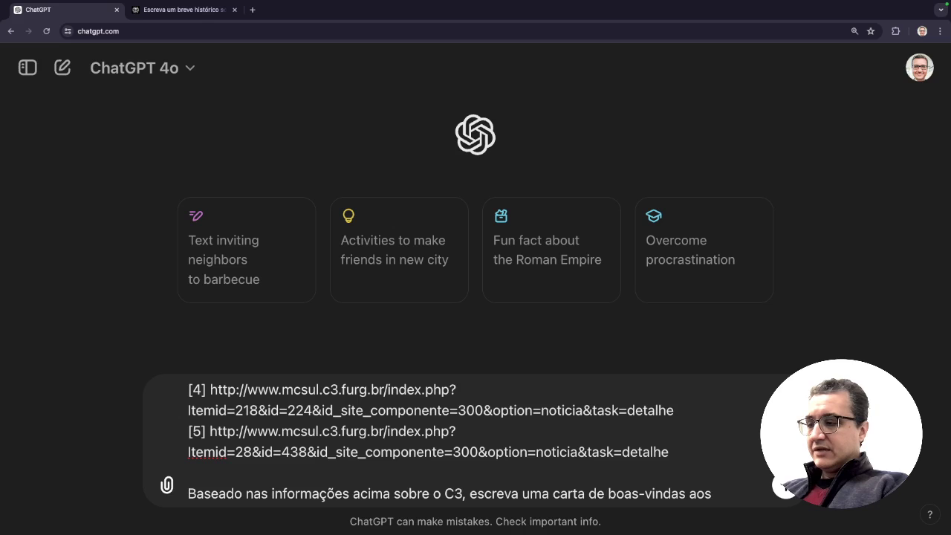
pyautogui.write('novos es')
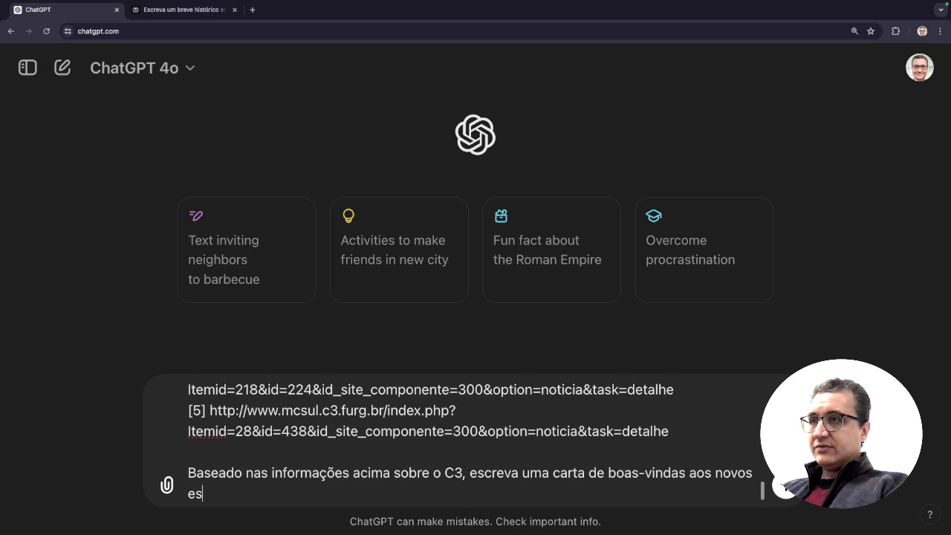
pyautogui.write('tudantes, bi')
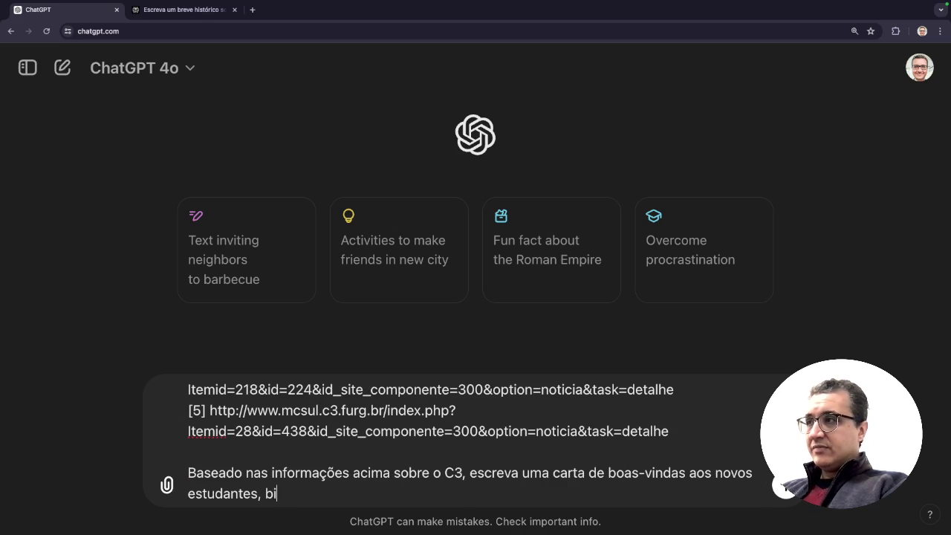
# Step: Finish the instruction with "bichos de cursos do C3 que iniciam agora." and send the message
pyautogui.write('chos de cur')
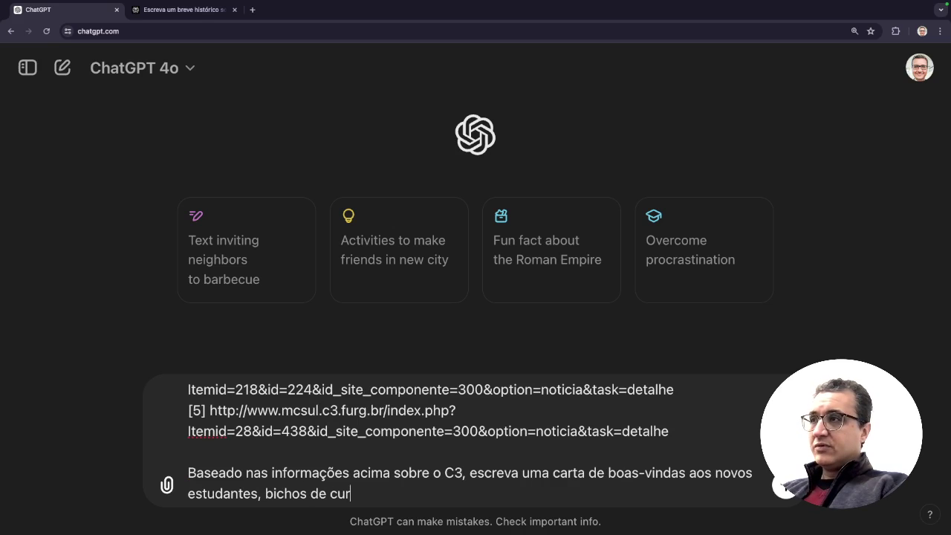
pyautogui.write('sos ')
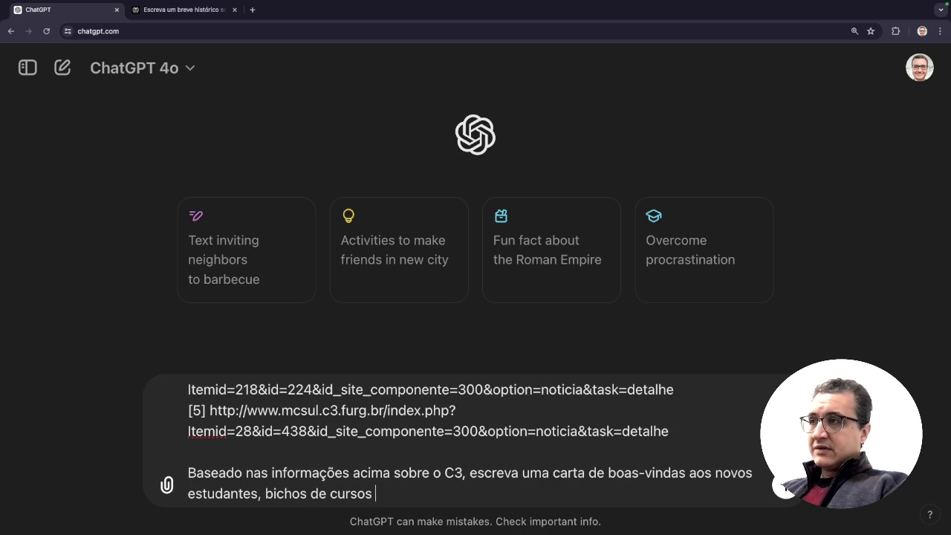
pyautogui.write('que ')
pyautogui.write('do ')
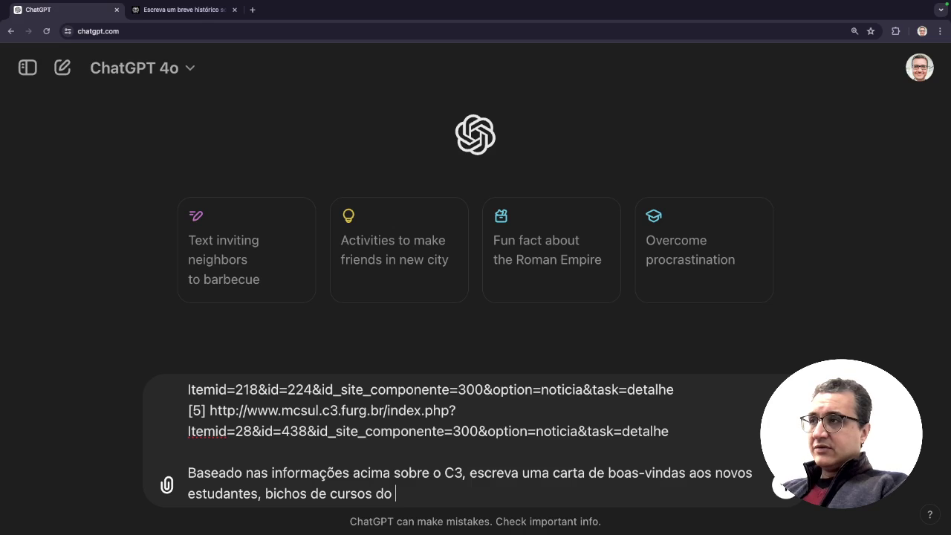
pyautogui.write('C3 que inic')
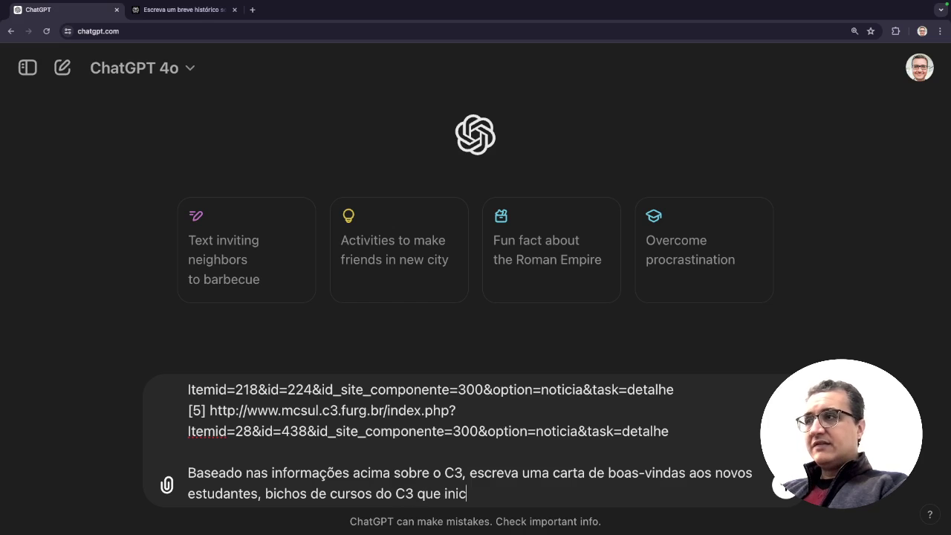
pyautogui.write('iamaogra')
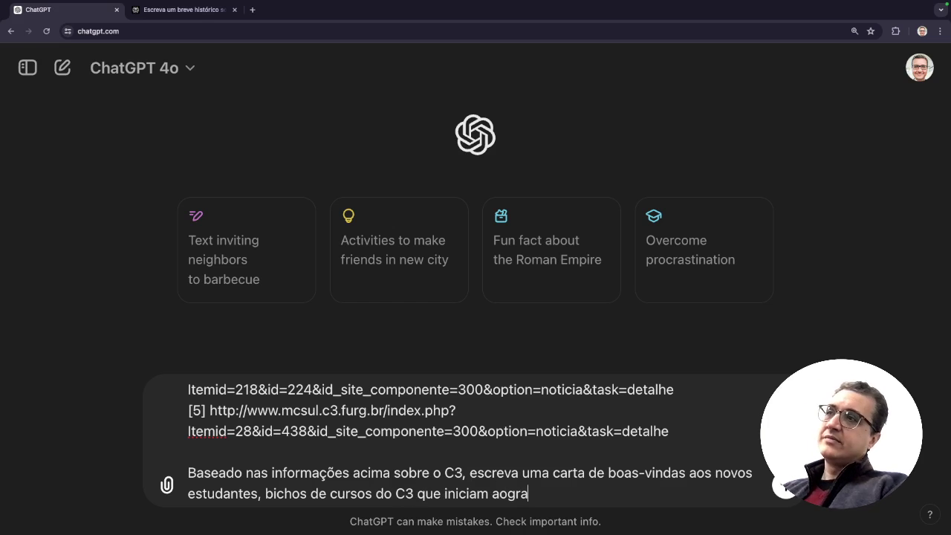
pyautogui.press('BackSpace')
pyautogui.press('BackSpace')
pyautogui.press('BackSpace')
pyautogui.press('BackSpace')
pyautogui.write('gora.')
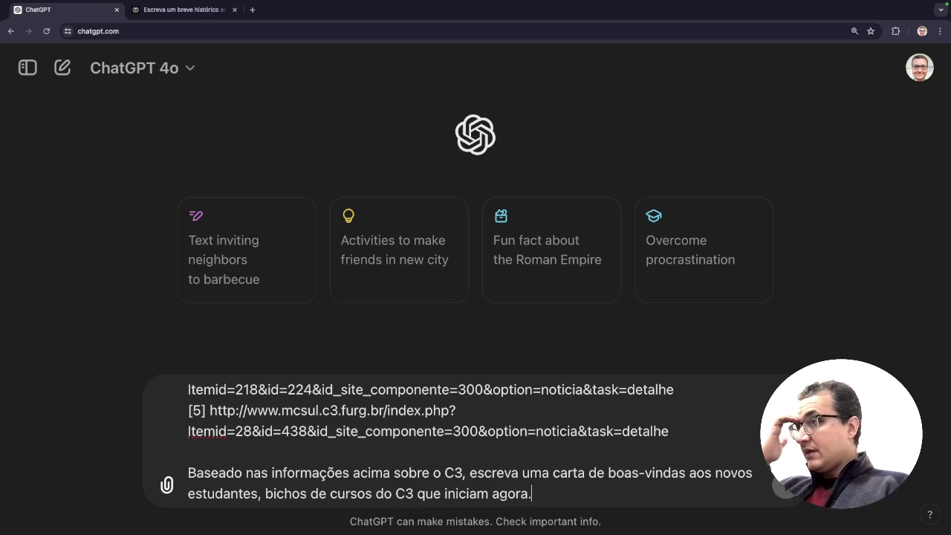
pyautogui.press('Return')
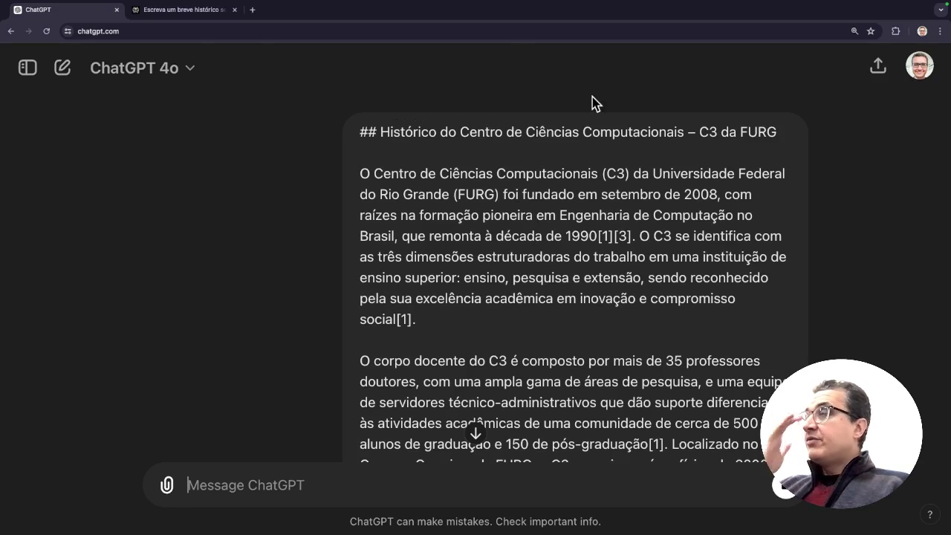
# Step: Switch to the Perplexity answer about C3 for a brief check, and return to the ChatGPT conversation
pyautogui.click(188, 11)
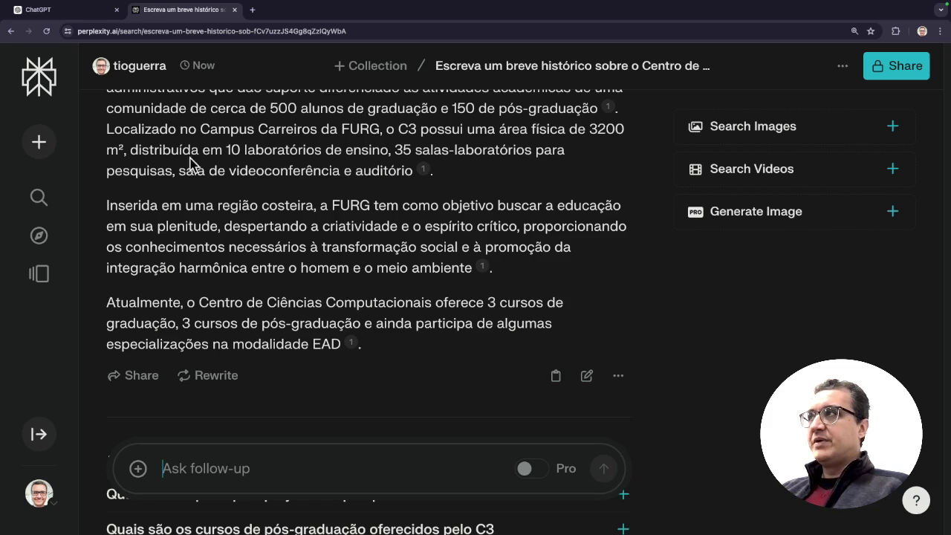
pyautogui.click(67, 6)
pyautogui.click(68, 6)
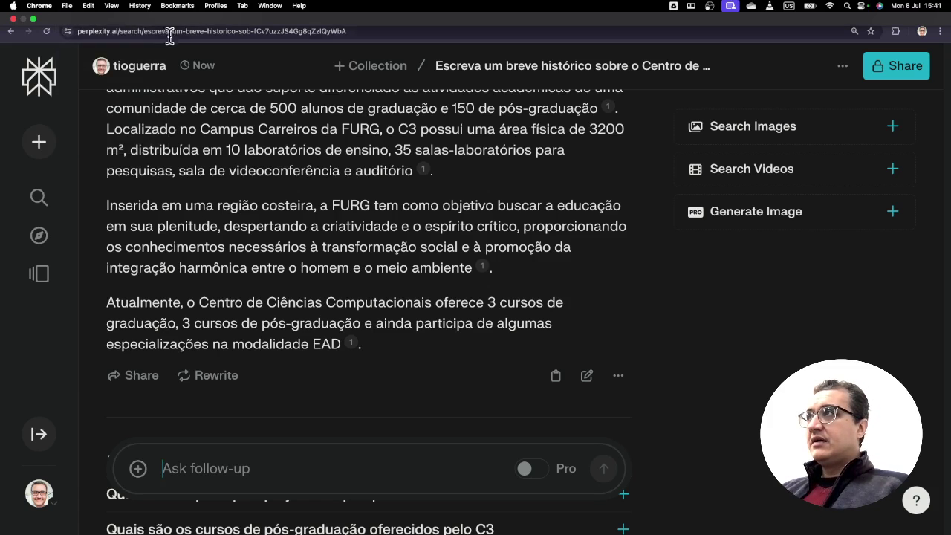
pyautogui.click(79, 12)
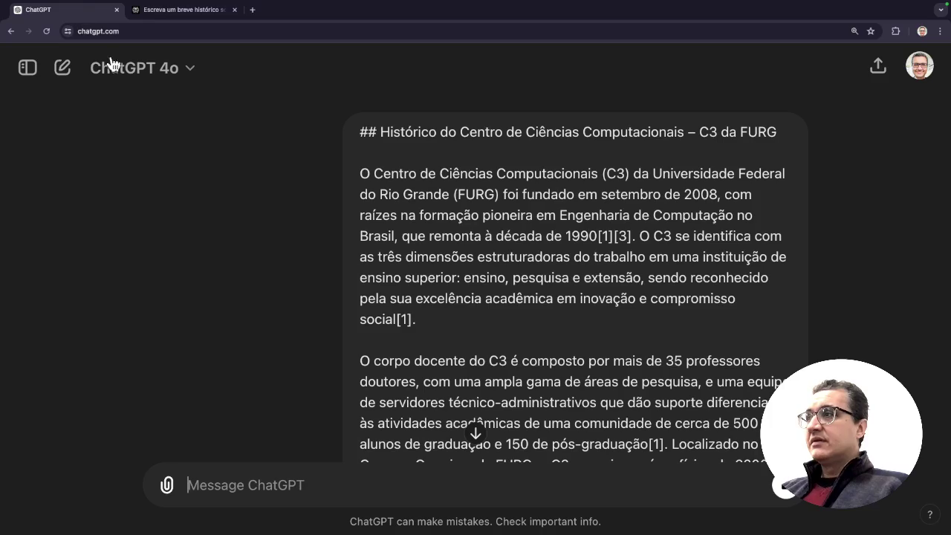
# Step: Review the citations and instruction in the sent message, and skim ChatGPT's welcome letter from its title to the closing
pyautogui.scroll(-20, 310, 318)
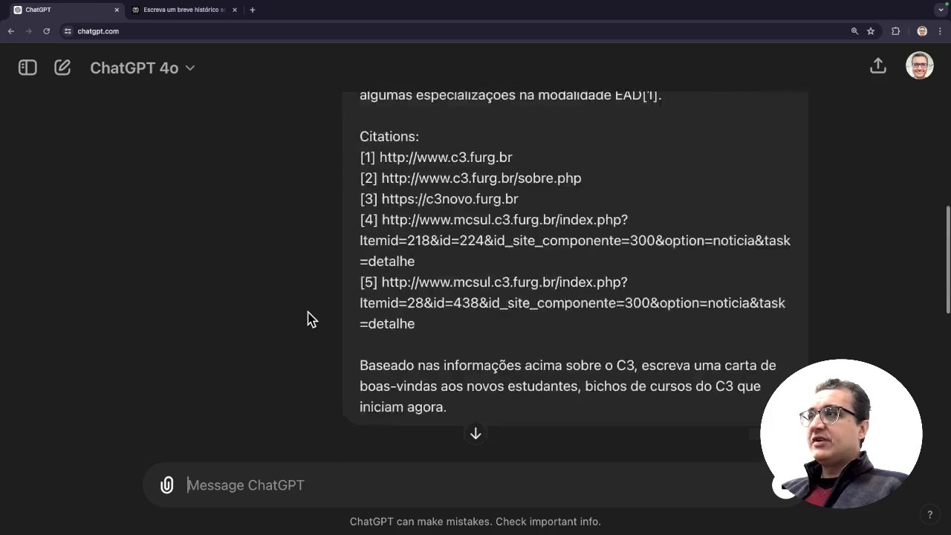
pyautogui.scroll(5, 310, 318)
pyautogui.scroll(-2, 310, 318)
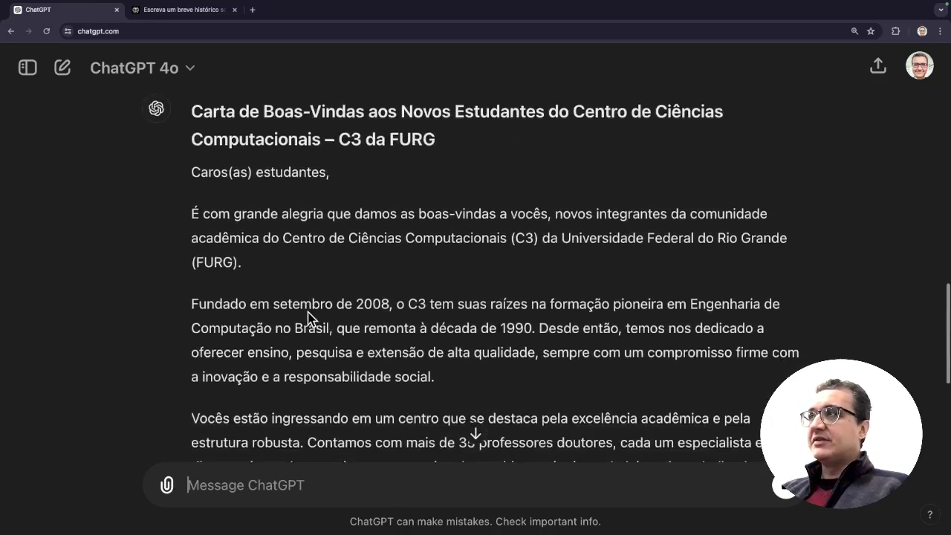
pyautogui.scroll(-1, 312, 320)
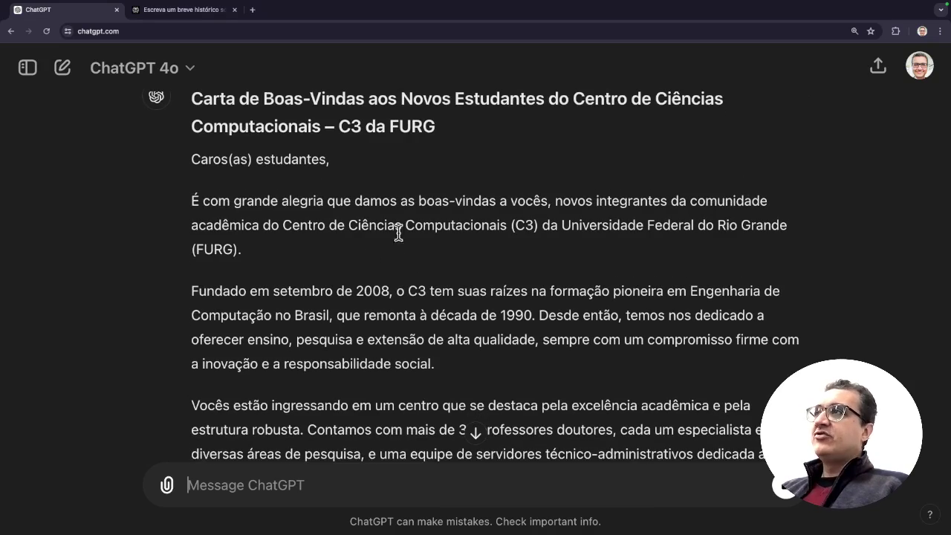
pyautogui.scroll(-12, 396, 244)
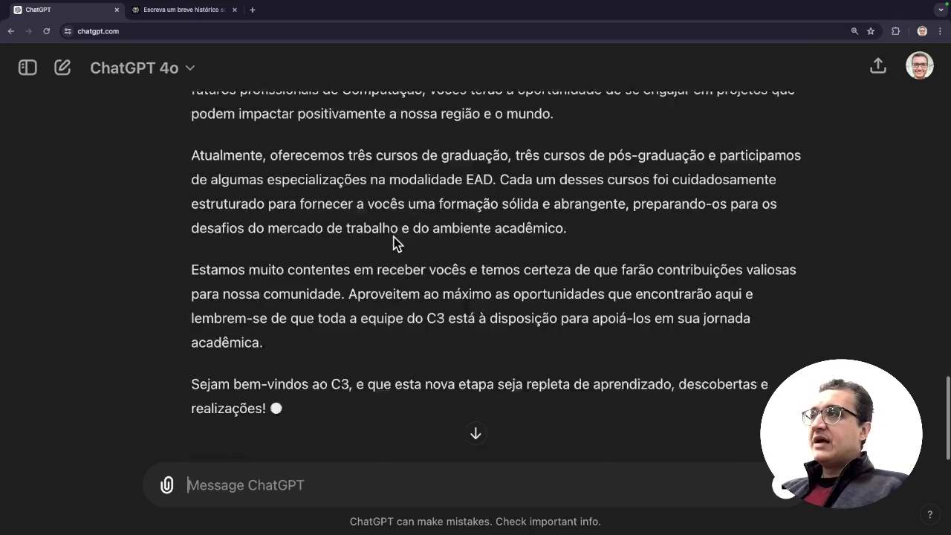
pyautogui.scroll(5, 394, 239)
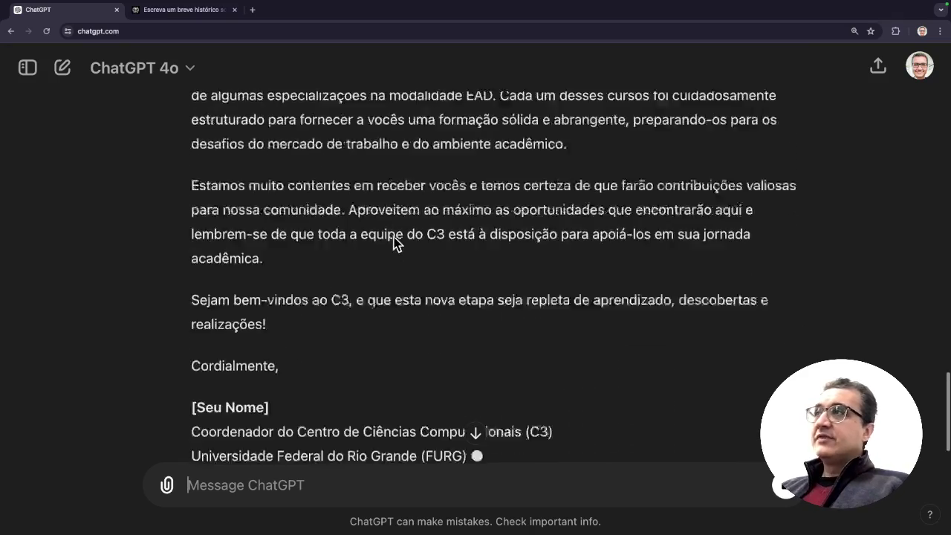
pyautogui.scroll(10, 394, 240)
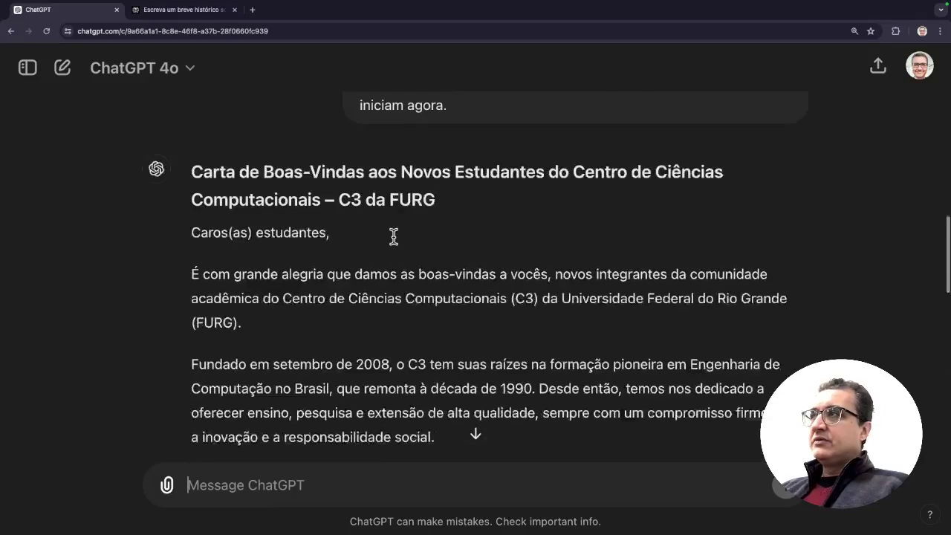
# Step: Read the welcome letter in detail, examining its paragraphs on C3's history, staff, facilities, mission and courses, and its signature block
pyautogui.scroll(-1, 394, 236)
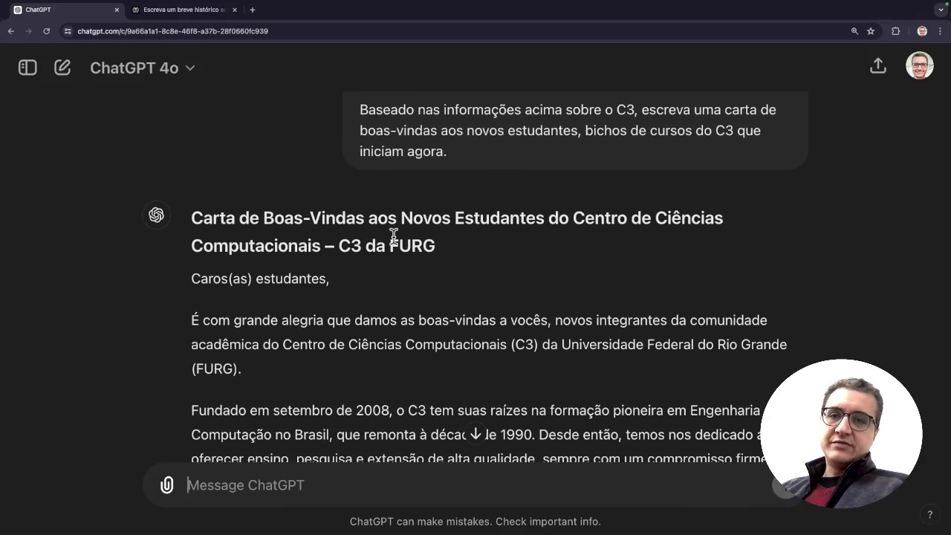
pyautogui.scroll(-2, 312, 297)
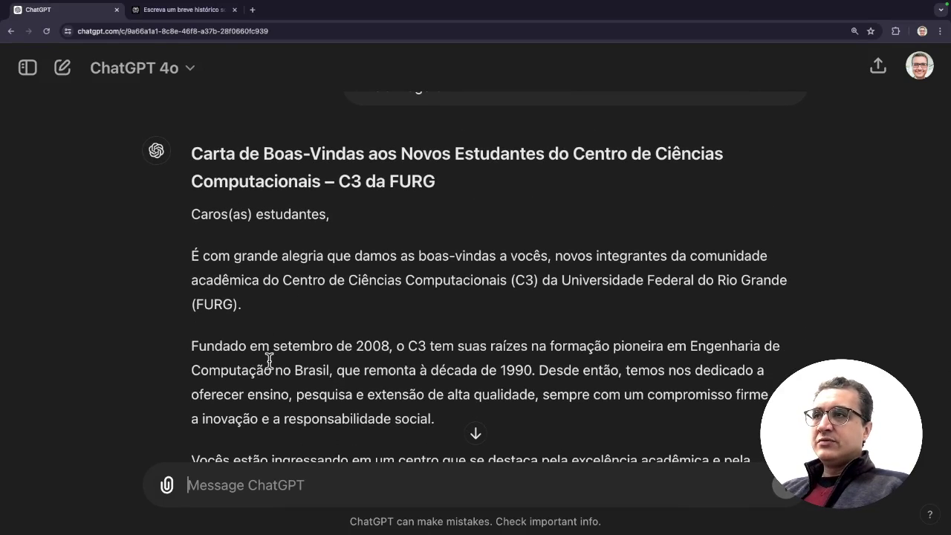
pyautogui.scroll(-6, 269, 360)
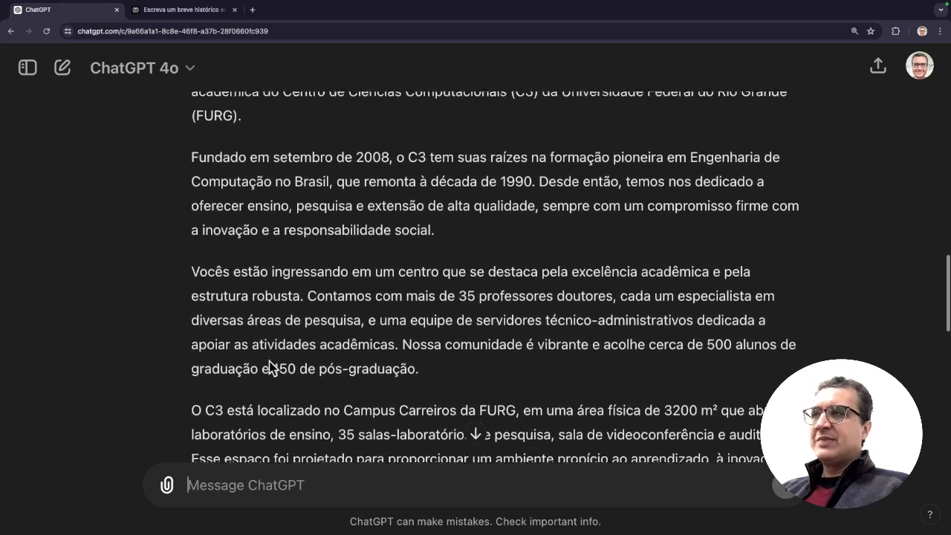
pyautogui.scroll(-3, 269, 366)
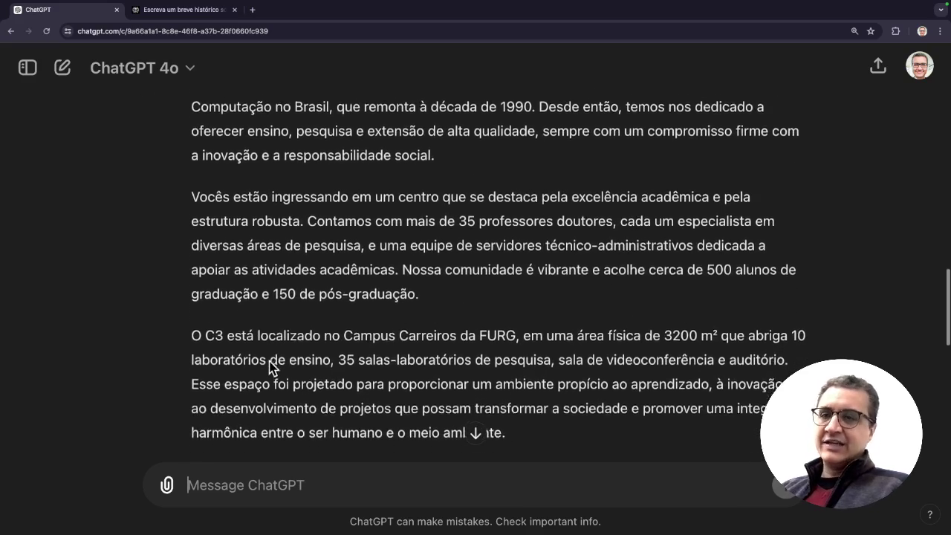
pyautogui.scroll(-5, 269, 366)
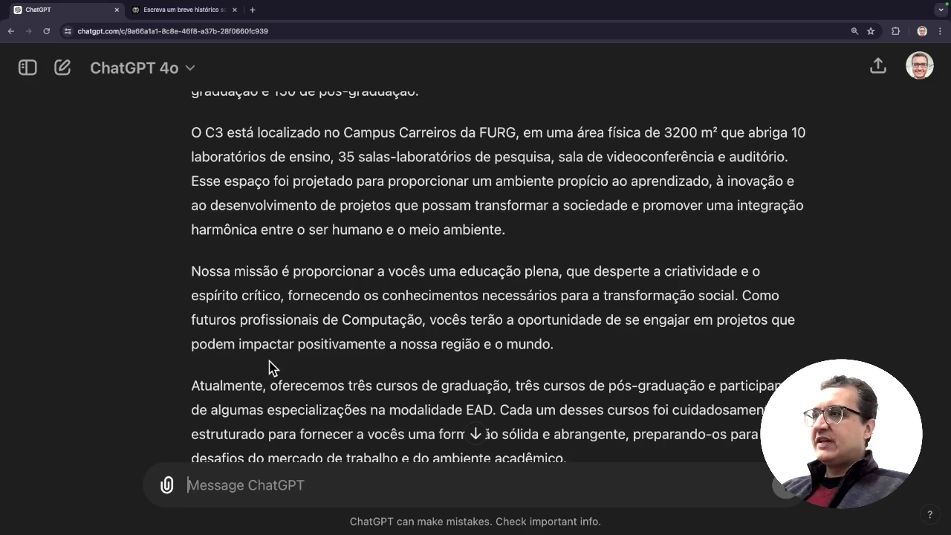
pyautogui.scroll(-12, 269, 365)
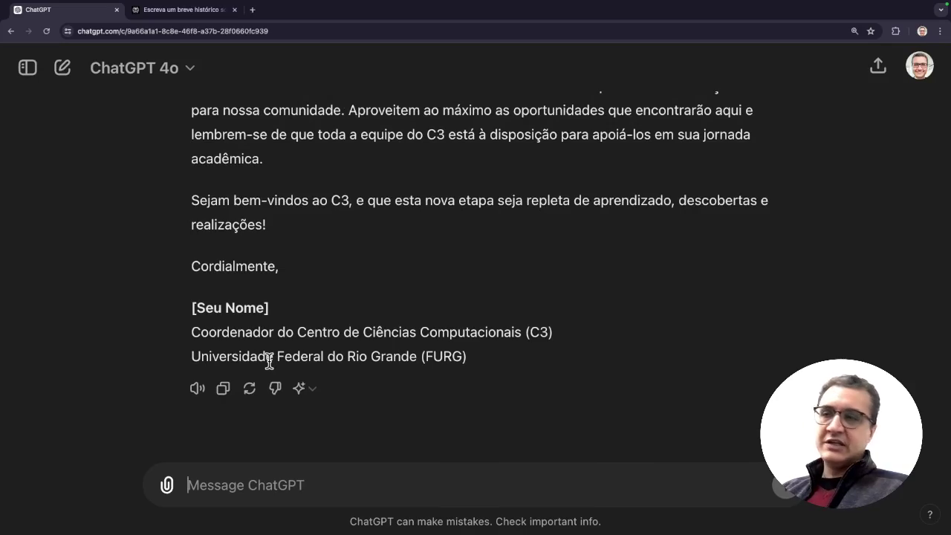
pyautogui.scroll(20, 269, 362)
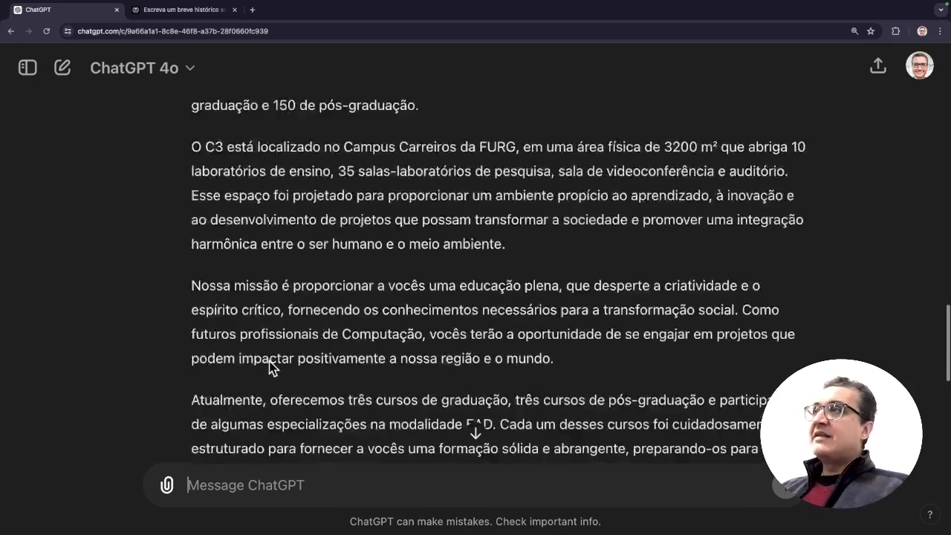
# Step: Look over the welcome letter from its title to the signature block and copy ChatGPT's whole response
pyautogui.scroll(6, 269, 365)
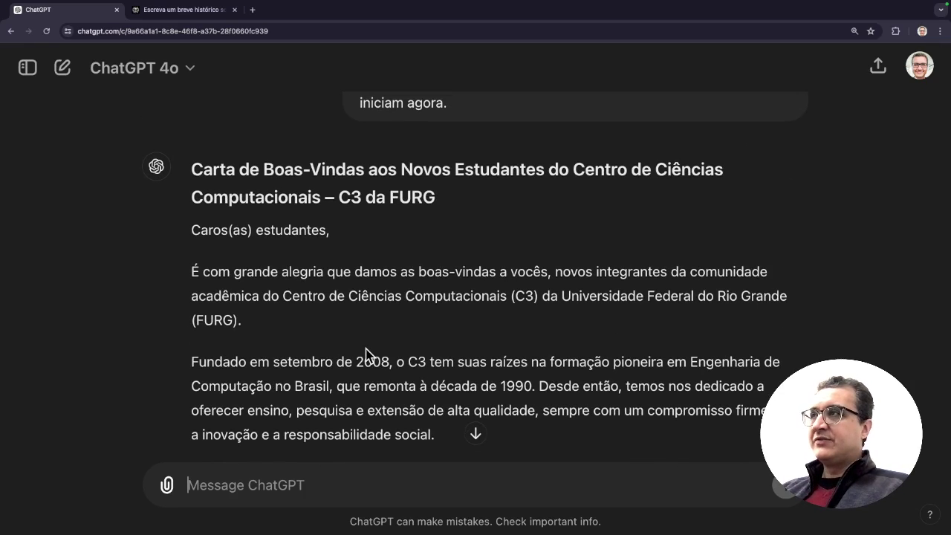
pyautogui.scroll(-1, 365, 355)
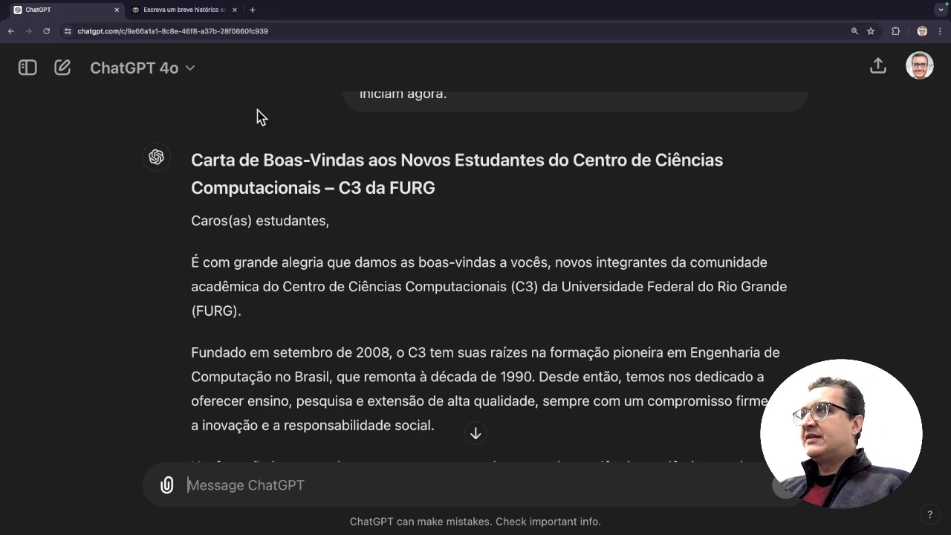
pyautogui.scroll(-15, 304, 276)
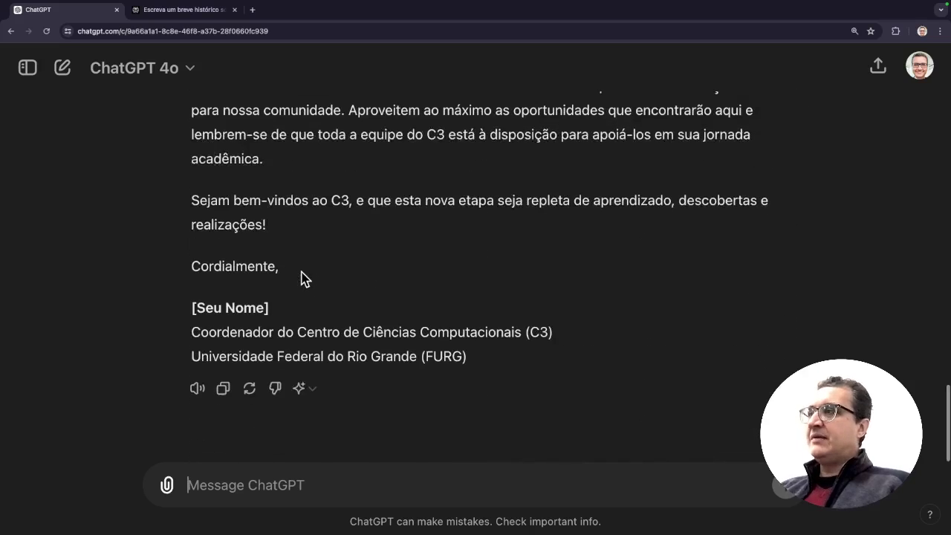
pyautogui.click(223, 388)
# Step: Open Google Docs in a new browser tab and create a blank document
pyautogui.click(253, 10)
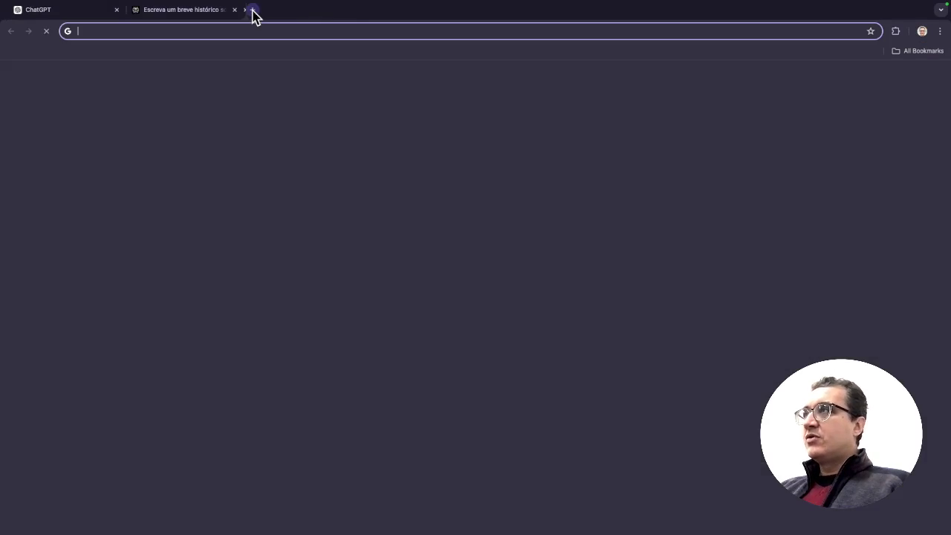
pyautogui.write('docs')
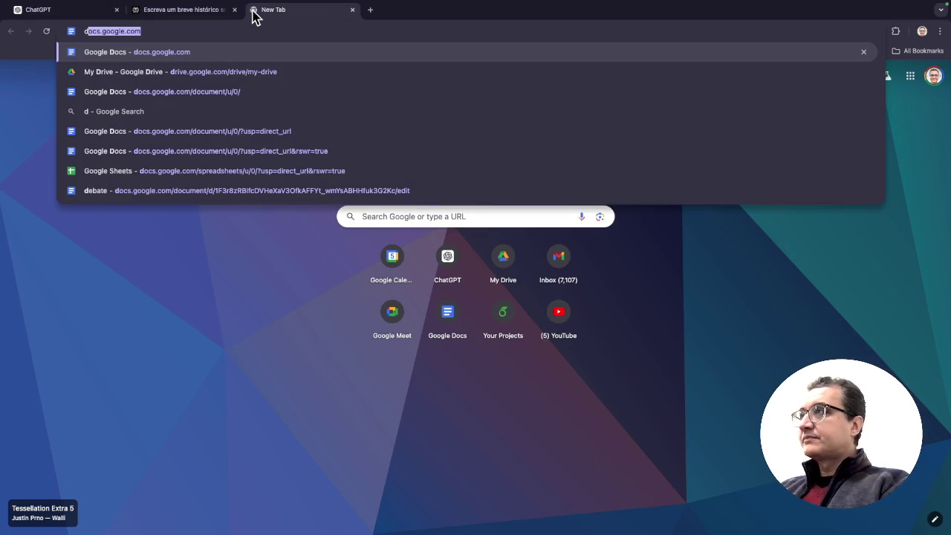
pyautogui.press('BackSpace')
pyautogui.write('.')
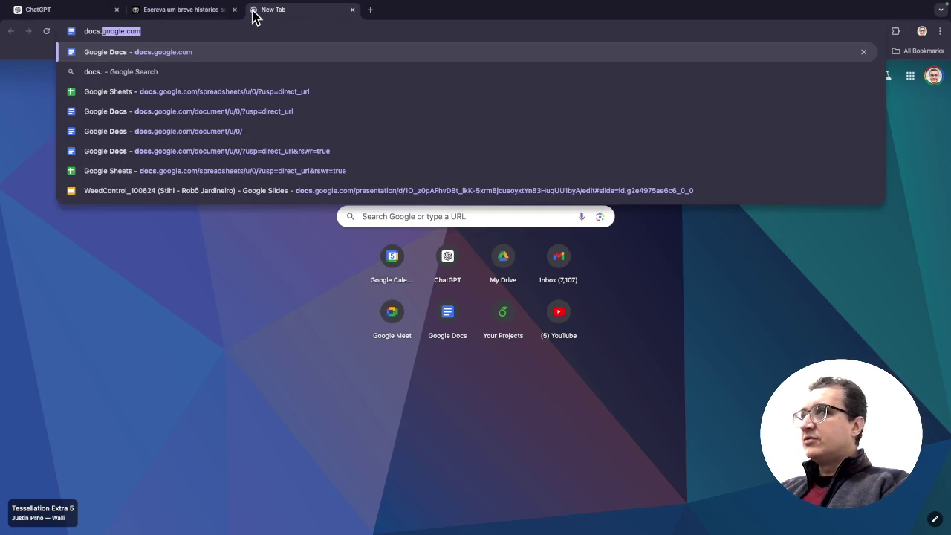
pyautogui.press('Return')
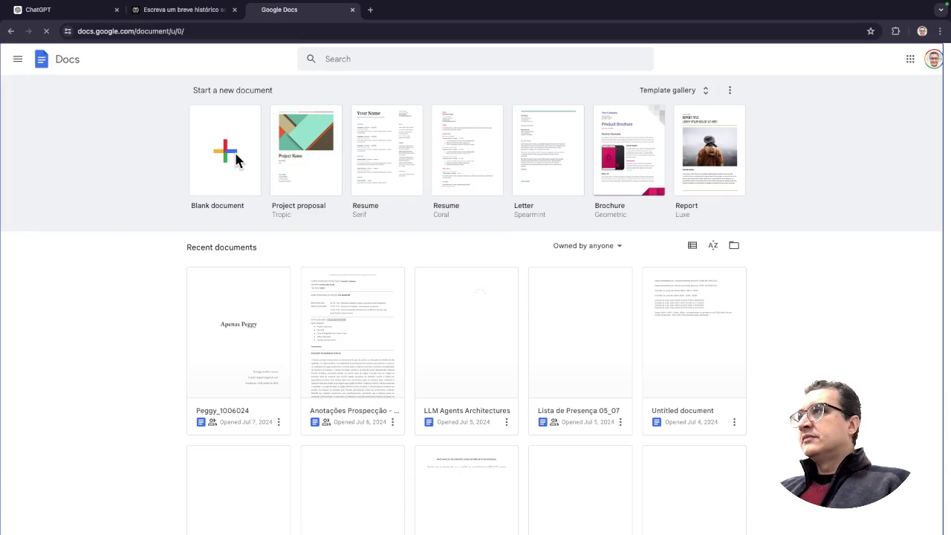
pyautogui.click(234, 157)
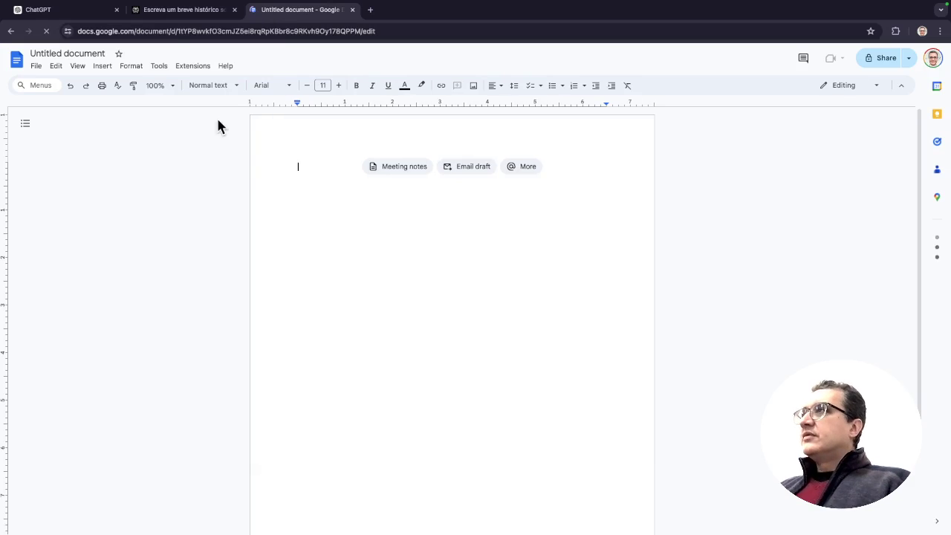
# Step: Set the document zoom to 200% and paste the copied welcome letter into the page
pyautogui.click(170, 86)
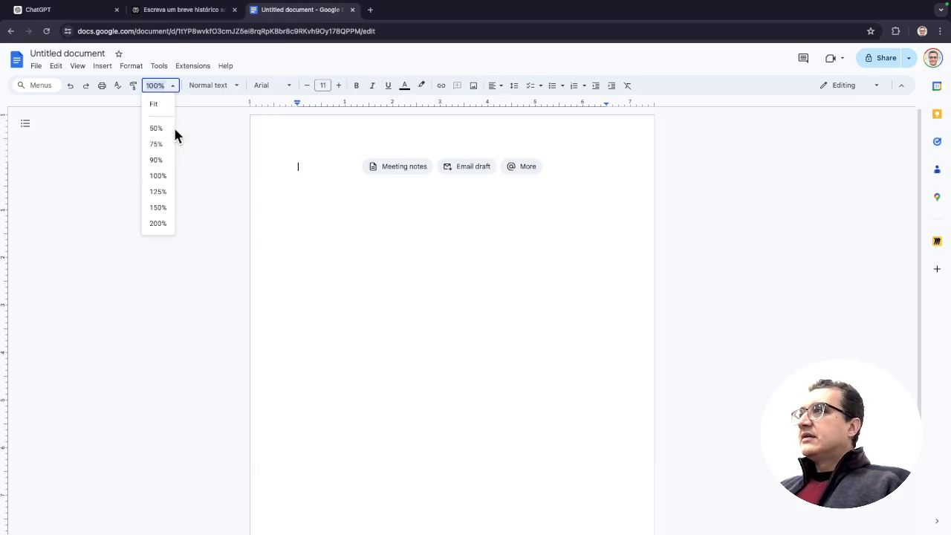
pyautogui.click(159, 223)
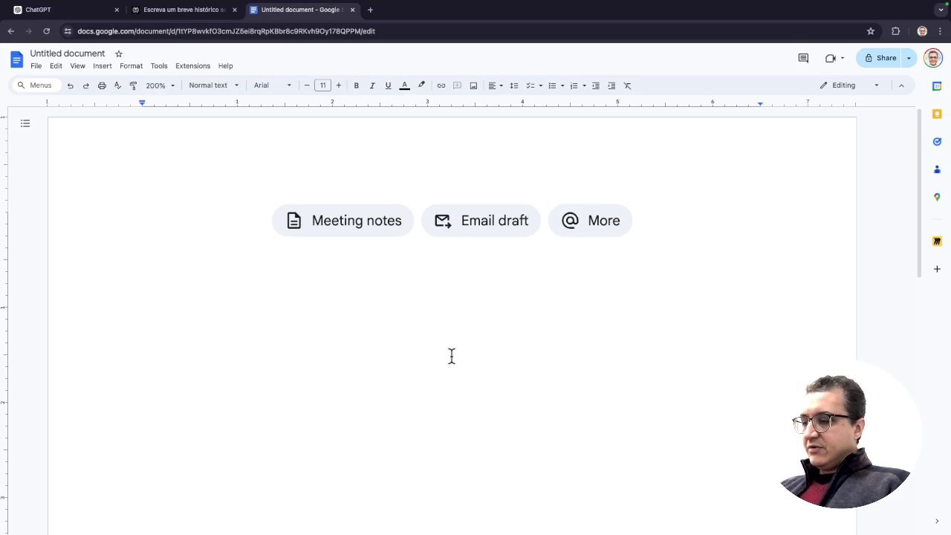
pyautogui.hotkey('ctrl', 'v')
pyautogui.scroll(20, 451, 356)
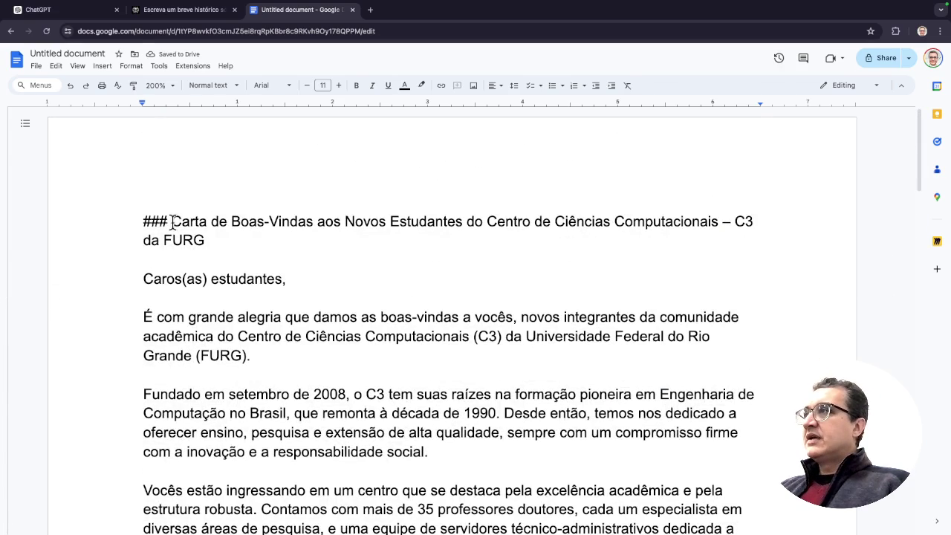
# Step: Strip the "###" marker, shorten the heading to "Carta de Boas-Vindas aos Novos Estudantes do C3", and apply the Title style
pyautogui.moveTo(171, 222); pyautogui.dragTo(121, 215)
pyautogui.press('BackSpace')
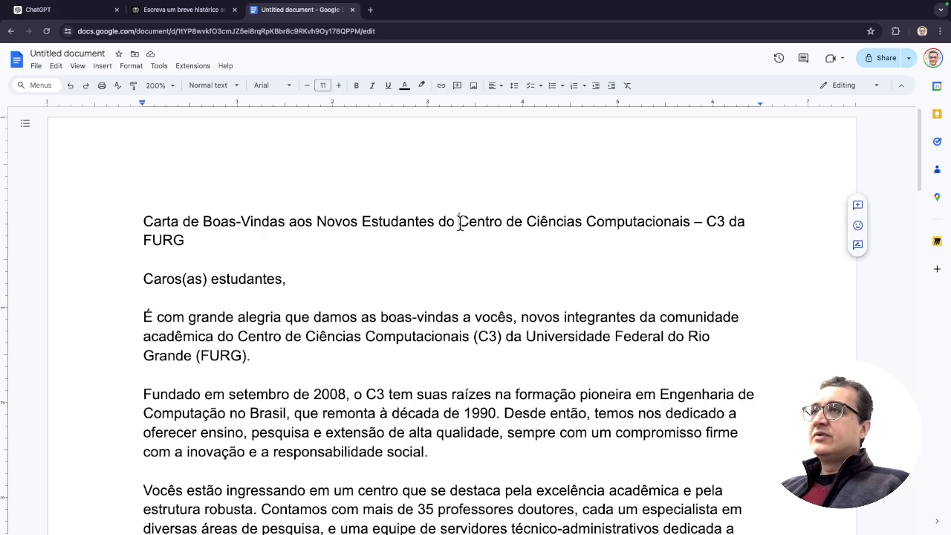
pyautogui.moveTo(459, 222); pyautogui.dragTo(711, 220)
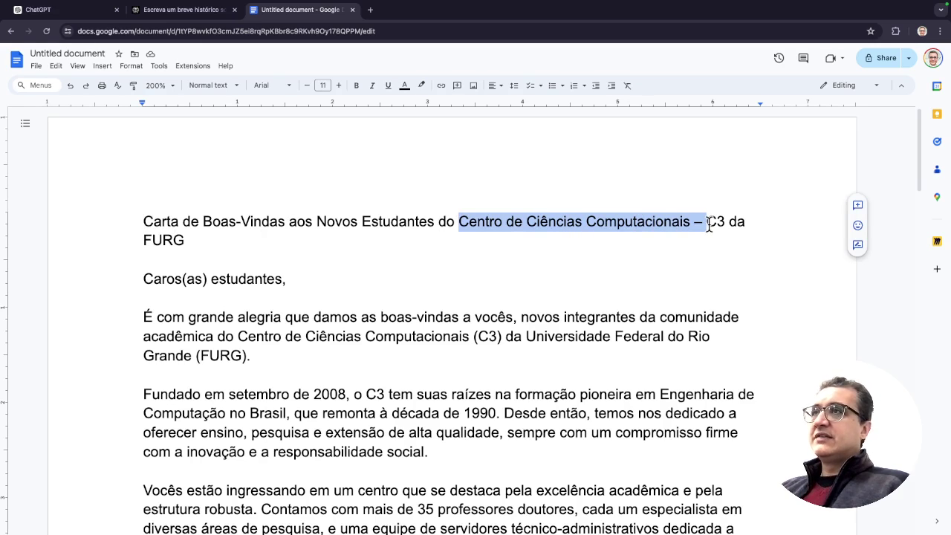
pyautogui.press('BackSpace')
pyautogui.moveTo(477, 221); pyautogui.dragTo(551, 222)
pyautogui.press('BackSpace')
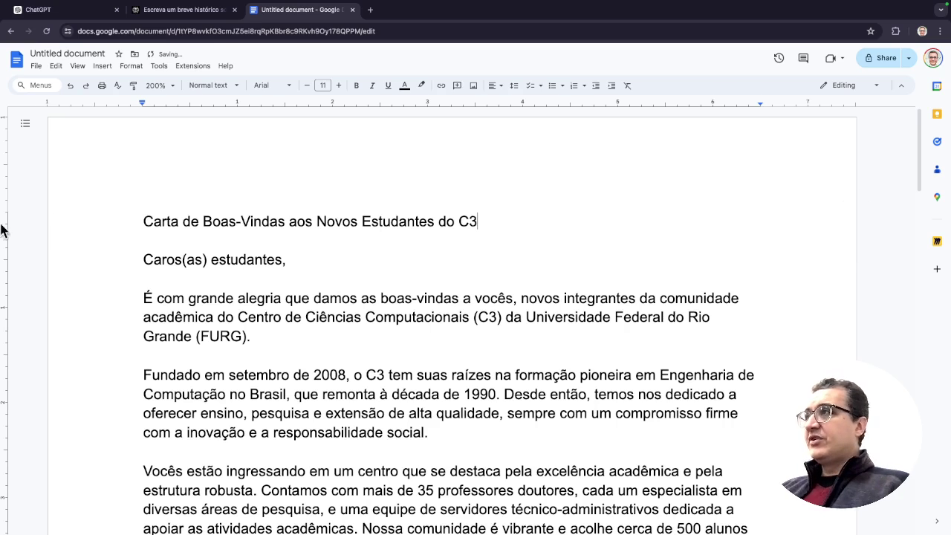
pyautogui.click(216, 85)
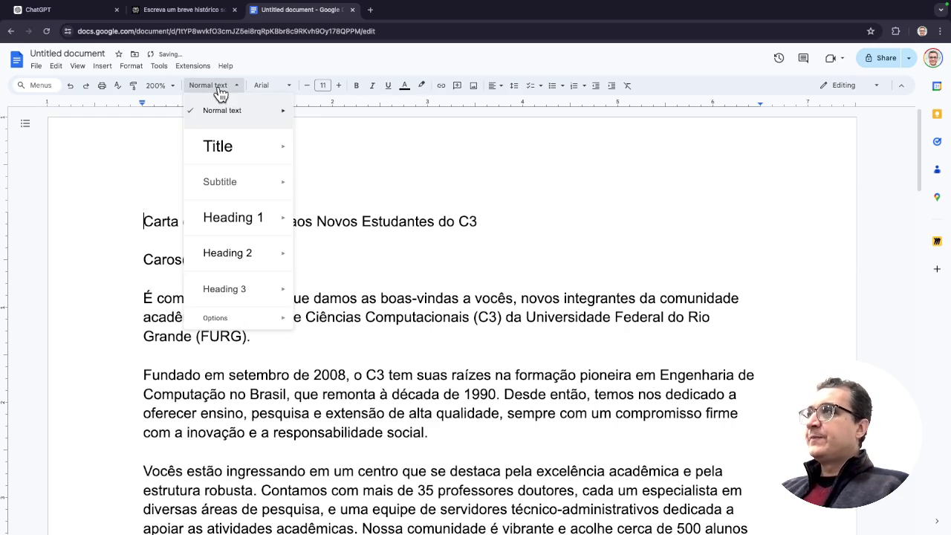
pyautogui.click(236, 151)
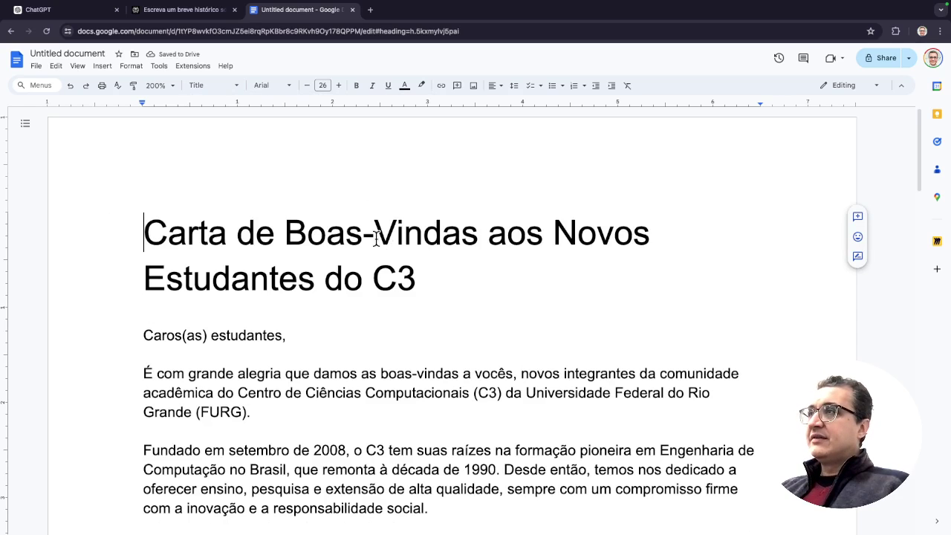
# Step: Read the pasted letter's paragraphs on the welcome, C3's founding, staff and students, location and mission
pyautogui.scroll(-2, 646, 278)
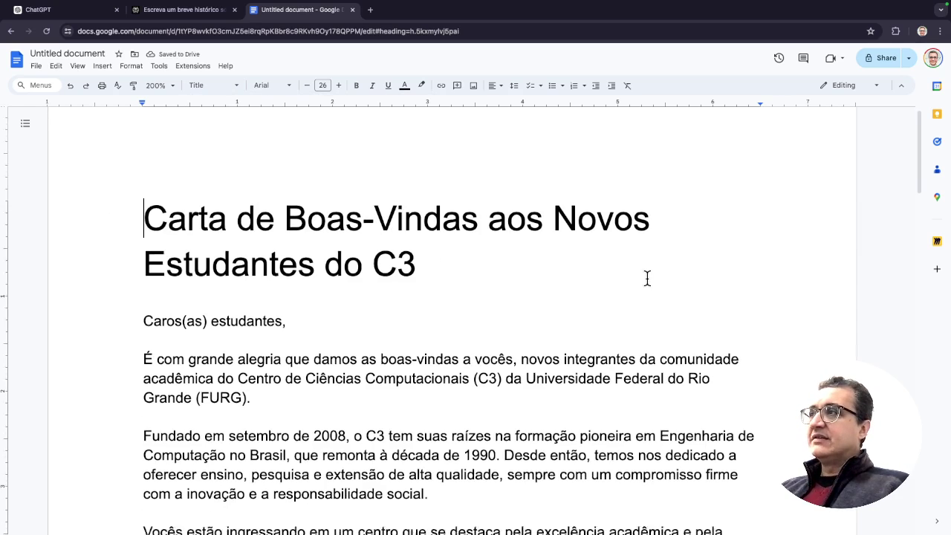
pyautogui.scroll(-2, 647, 278)
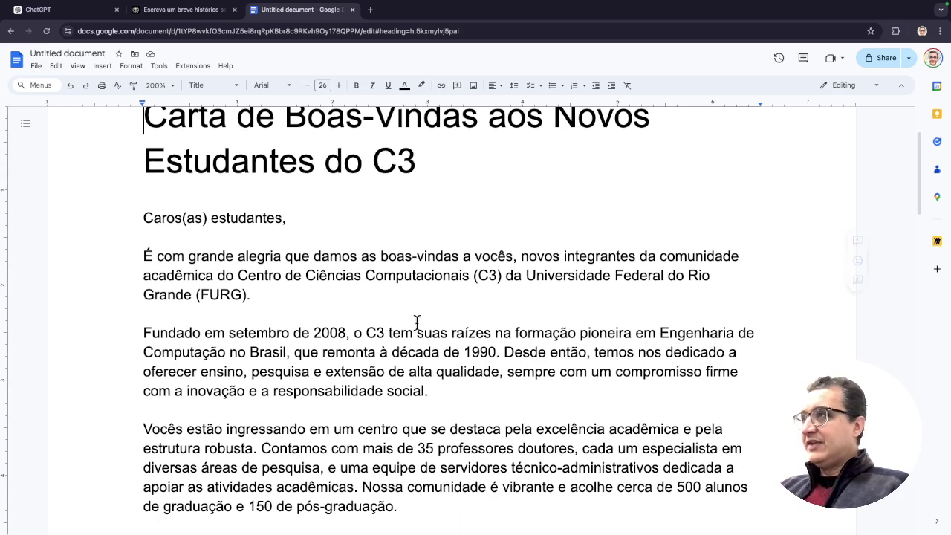
pyautogui.scroll(-3, 399, 314)
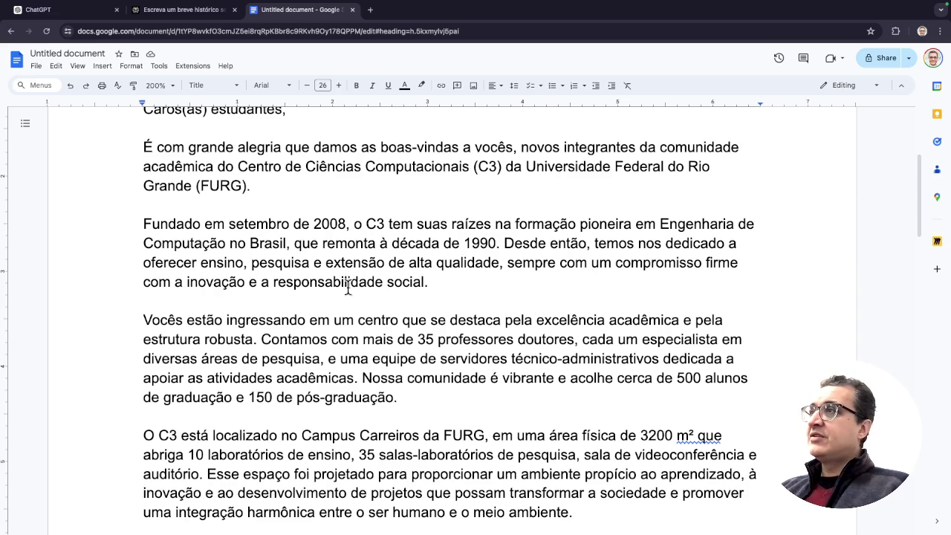
pyautogui.click(429, 282)
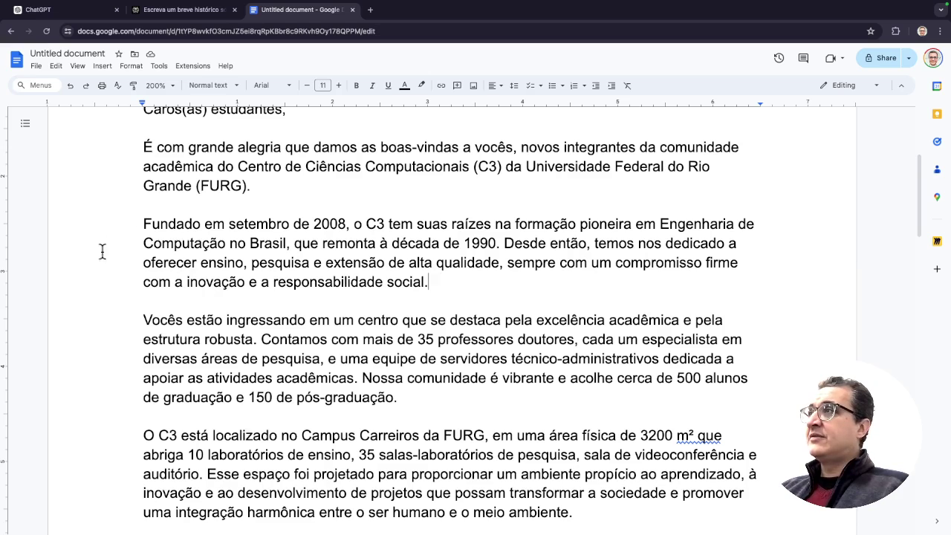
pyautogui.scroll(-1, 173, 336)
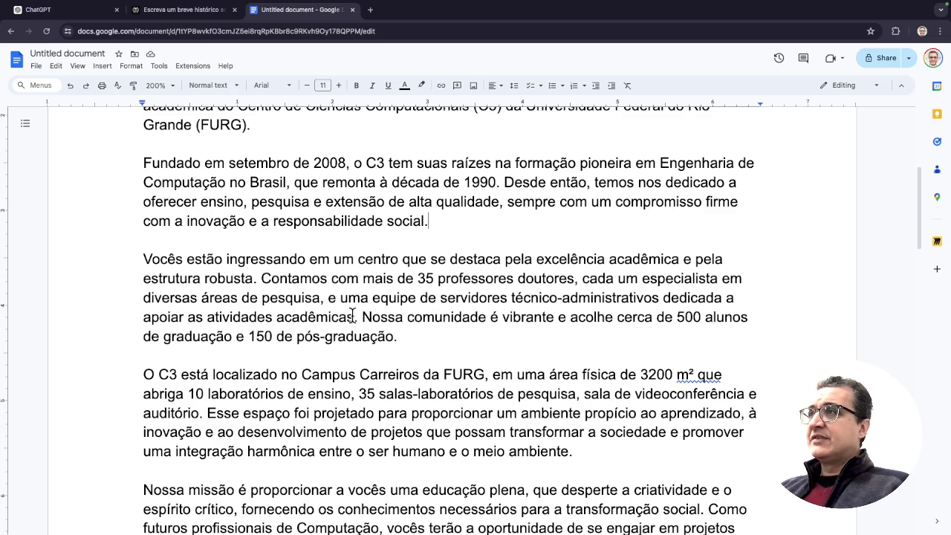
pyautogui.moveTo(372, 318); pyautogui.dragTo(638, 329)
pyautogui.press('Right')
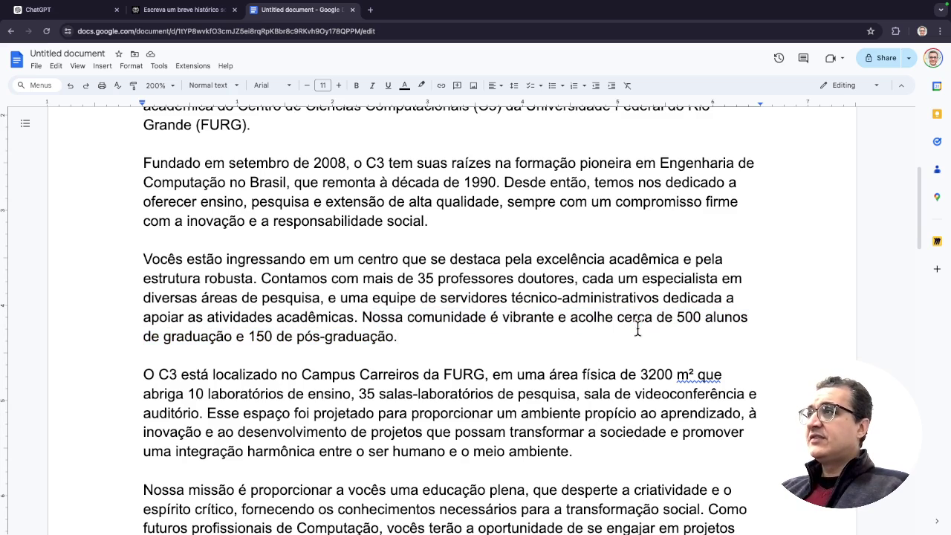
pyautogui.scroll(-2, 638, 329)
pyautogui.scroll(-1, 638, 329)
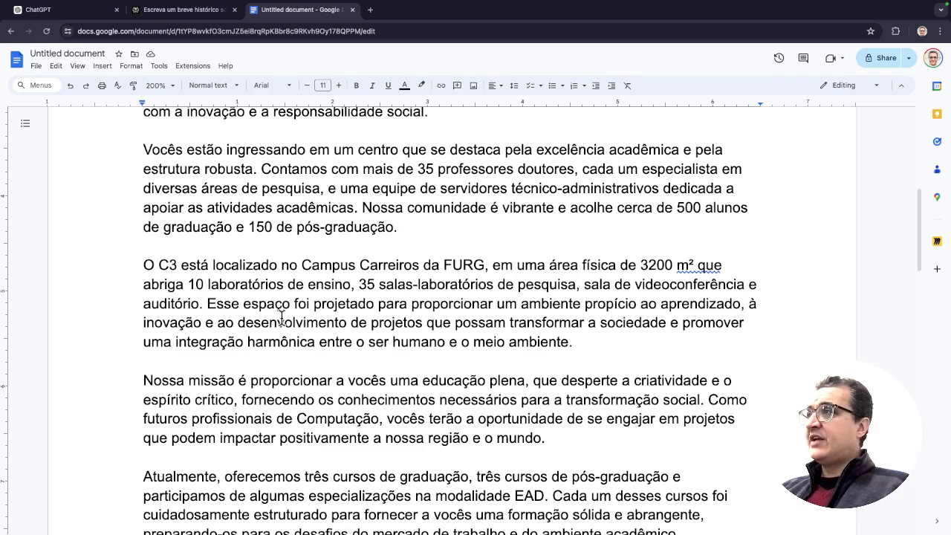
pyautogui.scroll(-2, 448, 362)
pyautogui.scroll(5, 448, 362)
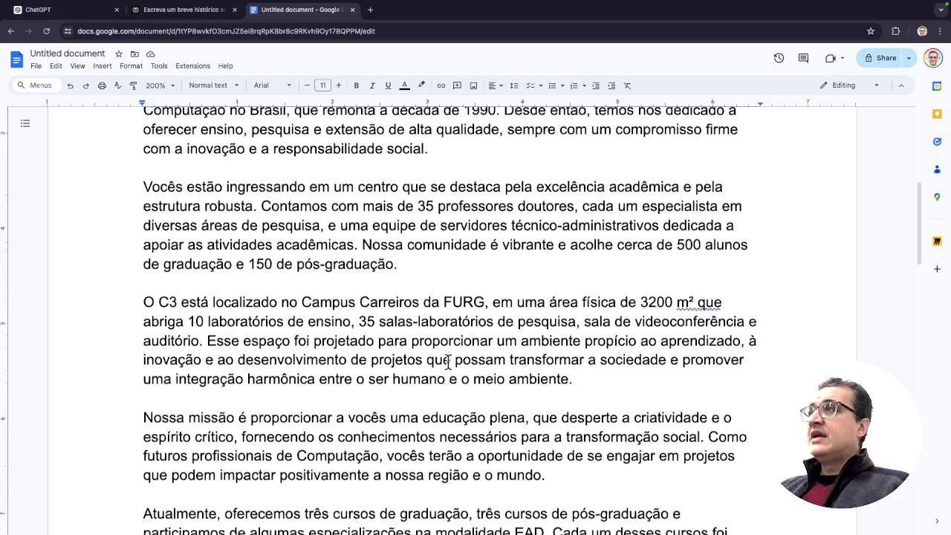
# Step: Delete the paragraph on C3's location and facilities, starting with "O C3 está localizado no Campus Carreiros"
pyautogui.scroll(-6, 448, 362)
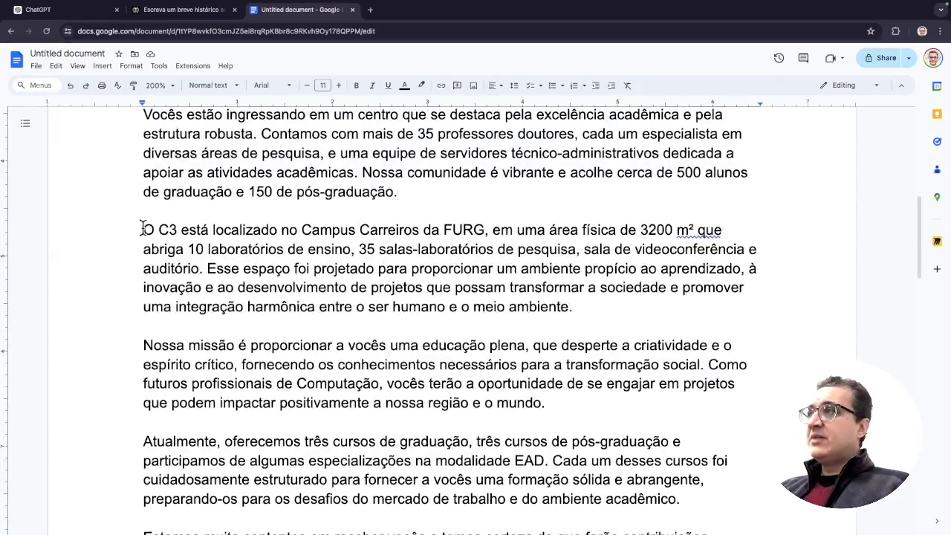
pyautogui.moveTo(143, 228); pyautogui.dragTo(636, 318)
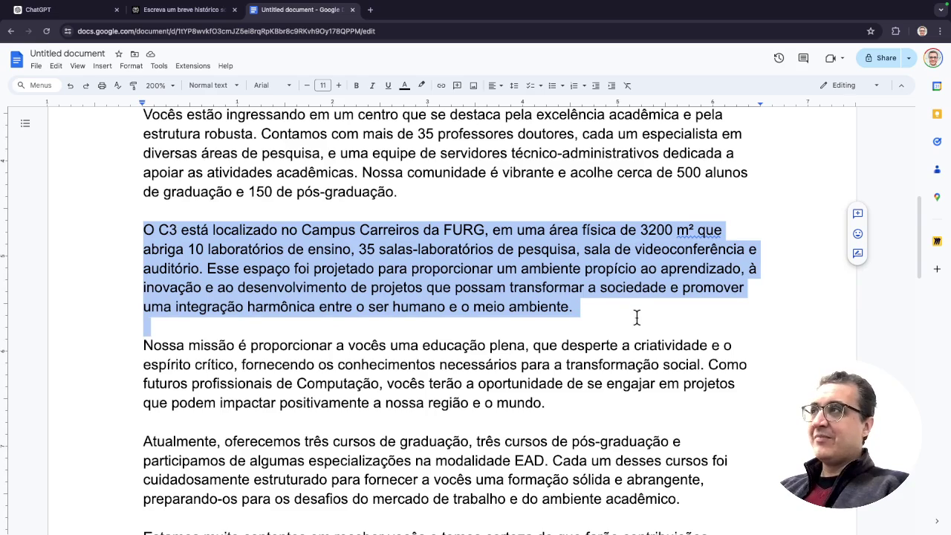
pyautogui.press('BackSpace')
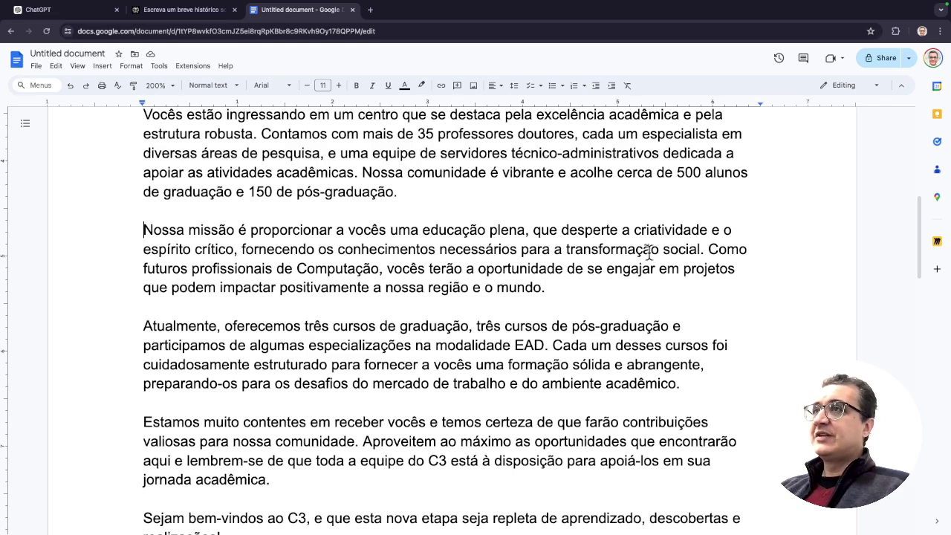
# Step: Delete the sentence starting "Como futuros profissionais de Computação" from the mission paragraph, keeping a blank line after the paragraph
pyautogui.scroll(-1, 657, 254)
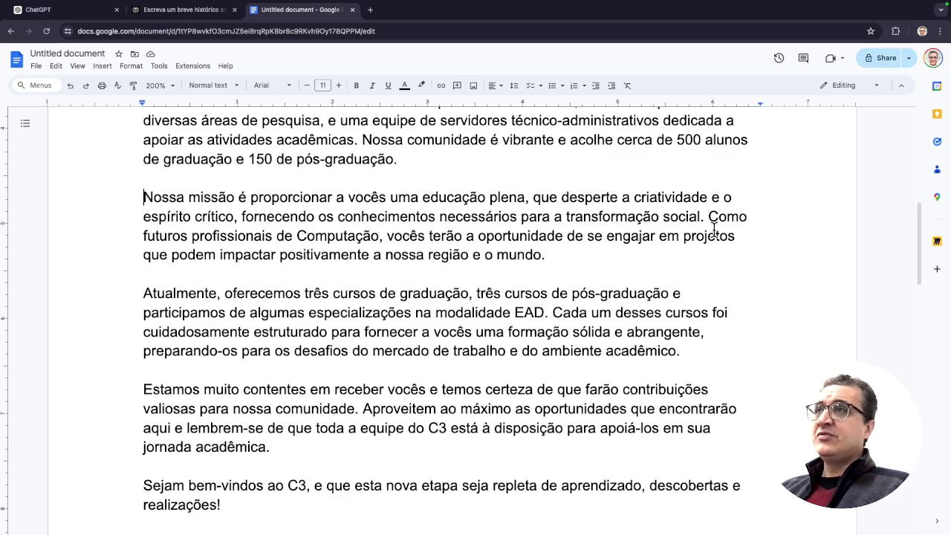
pyautogui.moveTo(708, 215); pyautogui.dragTo(695, 249)
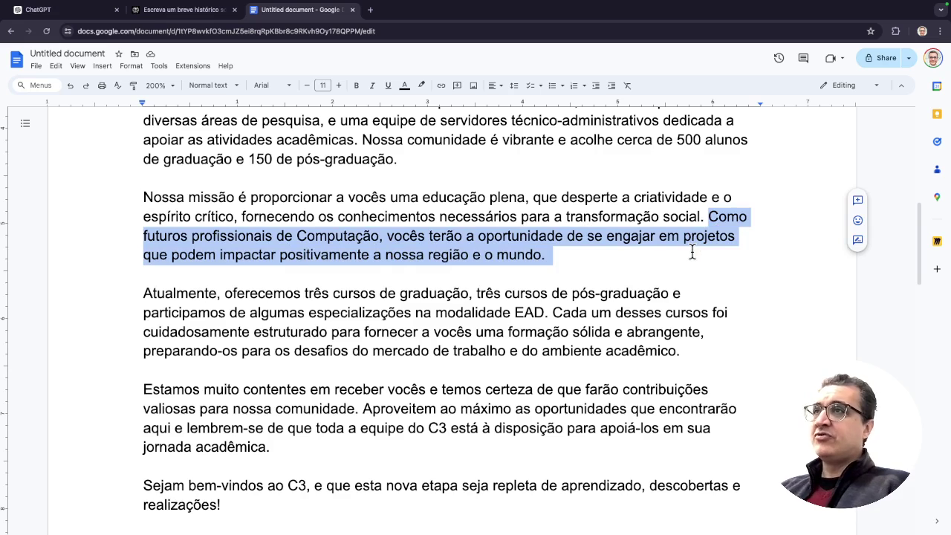
pyautogui.press('BackSpace')
pyautogui.press('Return')
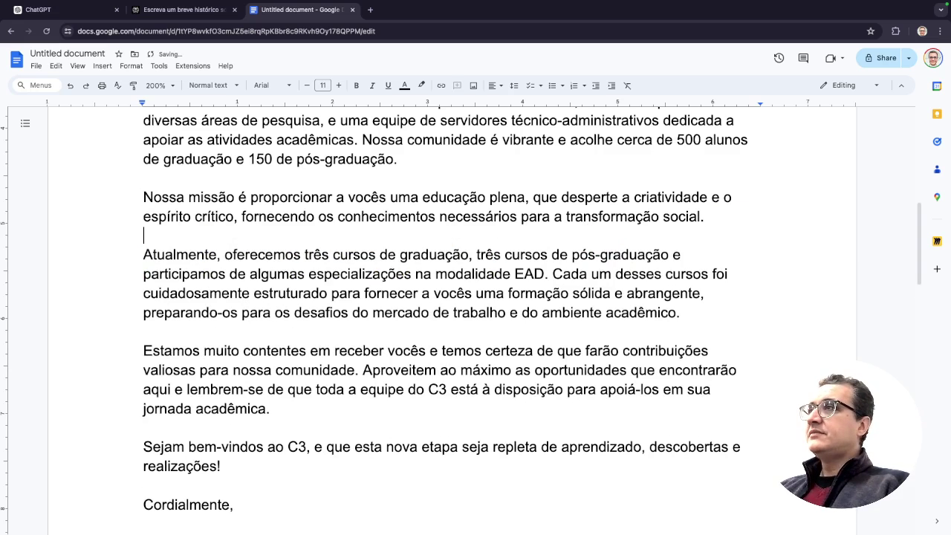
# Step: Examine the paragraph on the courses offered, including its sentence about how carefully each course was structured
pyautogui.scroll(-1, 148, 256)
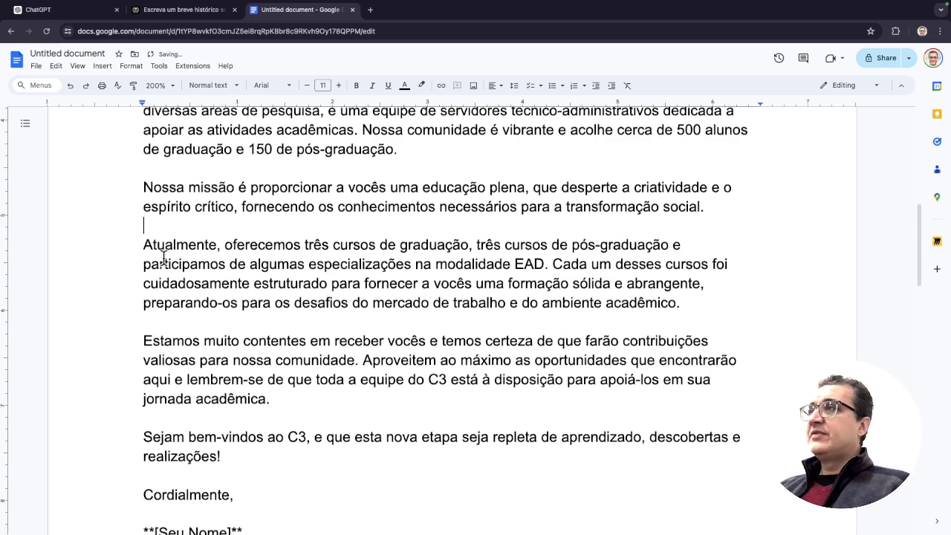
pyautogui.moveTo(144, 233); pyautogui.dragTo(718, 290)
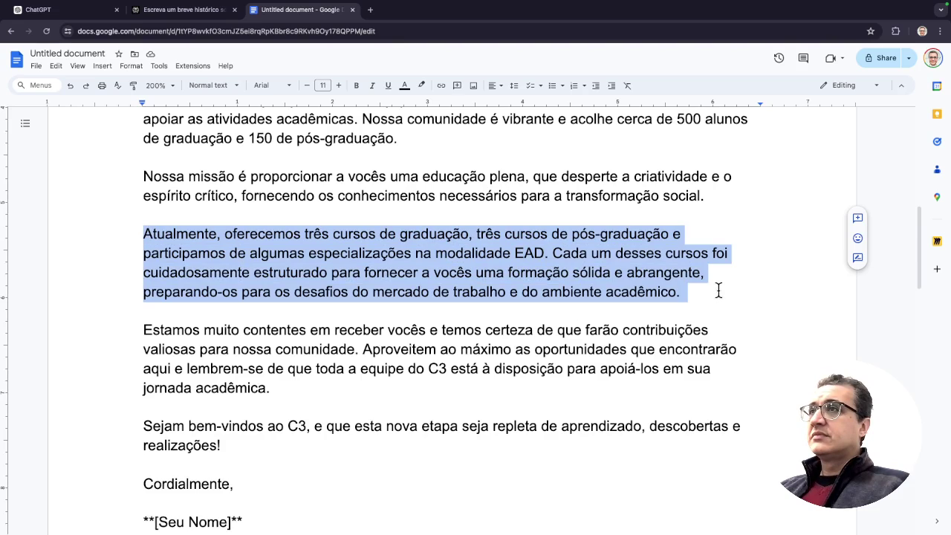
pyautogui.click(718, 290)
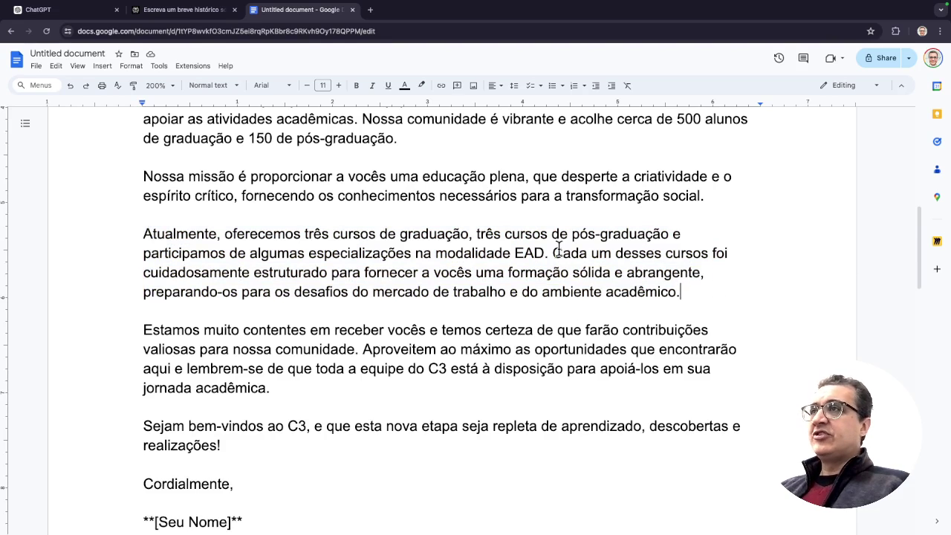
pyautogui.moveTo(552, 252); pyautogui.dragTo(258, 260)
pyautogui.doubleClick(146, 272)
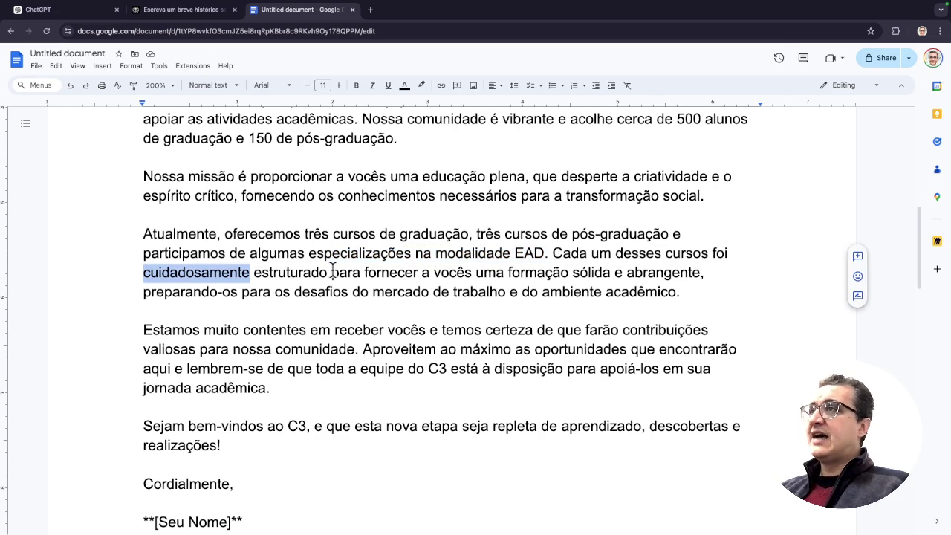
pyautogui.click(380, 232)
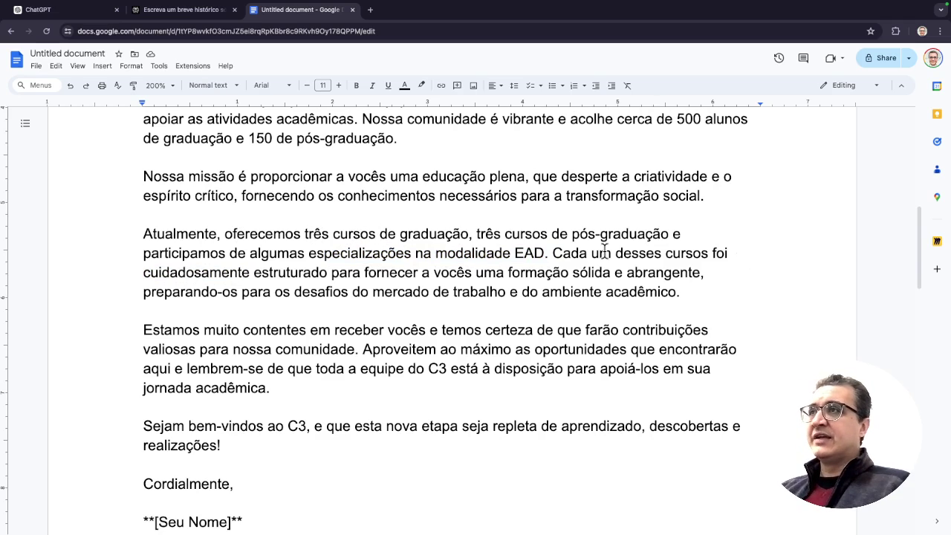
# Step: Delete the words "cuidadosamente" and "sólida e" from the paragraph on the courses offered
pyautogui.doubleClick(203, 274)
pyautogui.press('BackSpace')
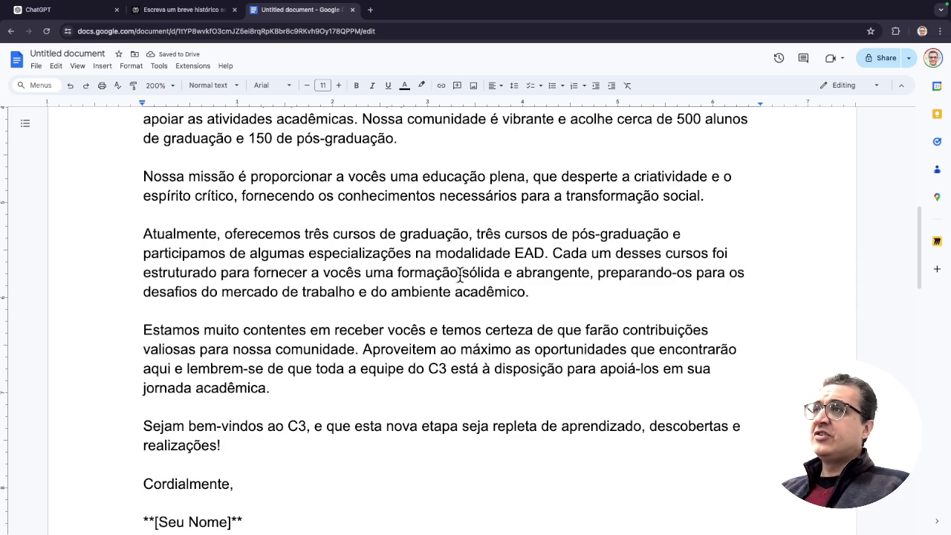
pyautogui.click(461, 273)
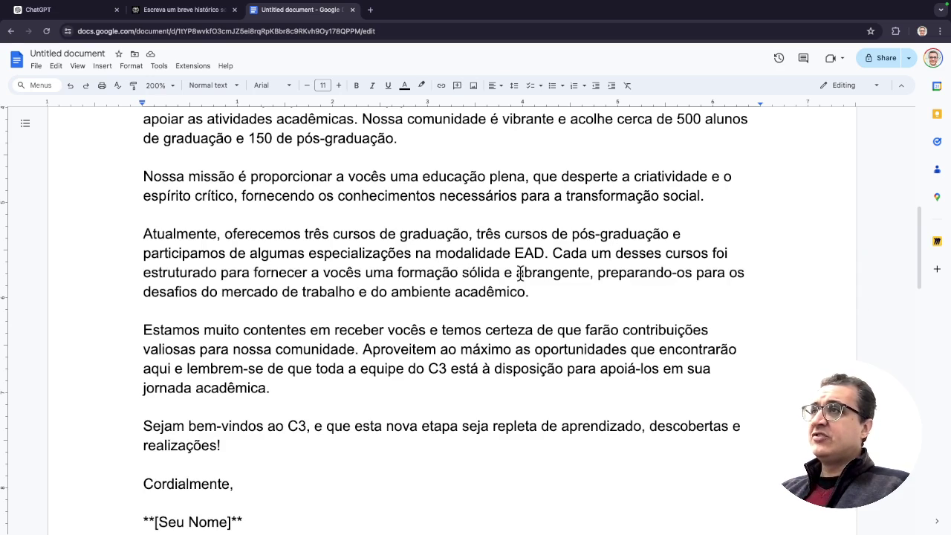
pyautogui.keyDown('shift'); pyautogui.click(515, 275); pyautogui.keyUp('shift')
pyautogui.press('BackSpace')
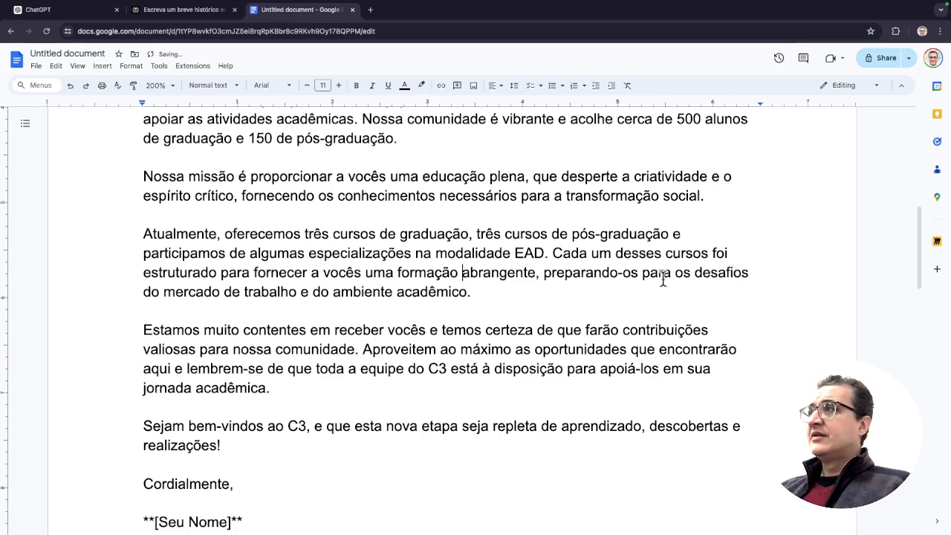
# Step: Delete the whole courses paragraph starting with "Atualmente, oferecemos três cursos de graduação", keeping one blank line between the neighbouring paragraphs
pyautogui.moveTo(471, 293); pyautogui.dragTo(138, 223)
pyautogui.press('BackSpace')
pyautogui.press('BackSpace')
pyautogui.press('BackSpace')
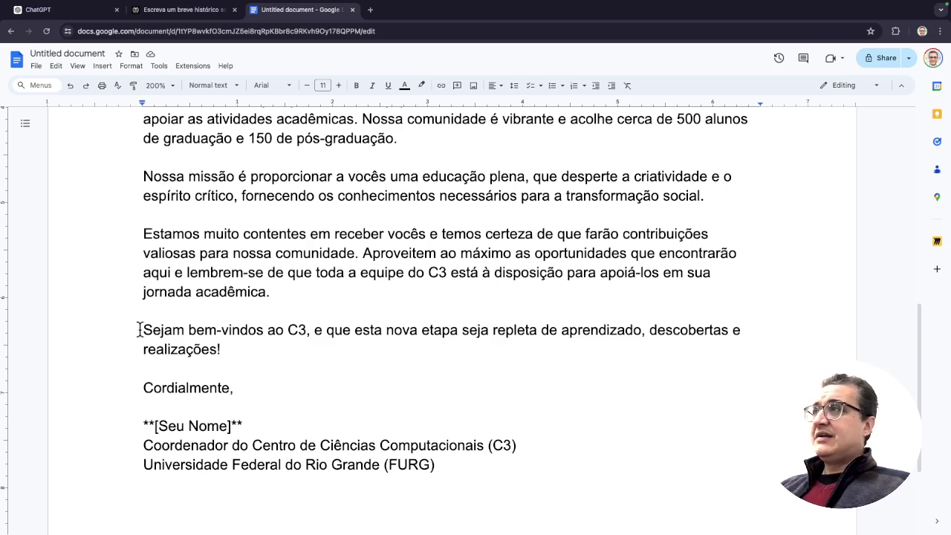
# Step: Copy the edited letter from the greeting "Caros(as) estudantes," through the closing signature line, leaving out the title
pyautogui.scroll(-2, 355, 371)
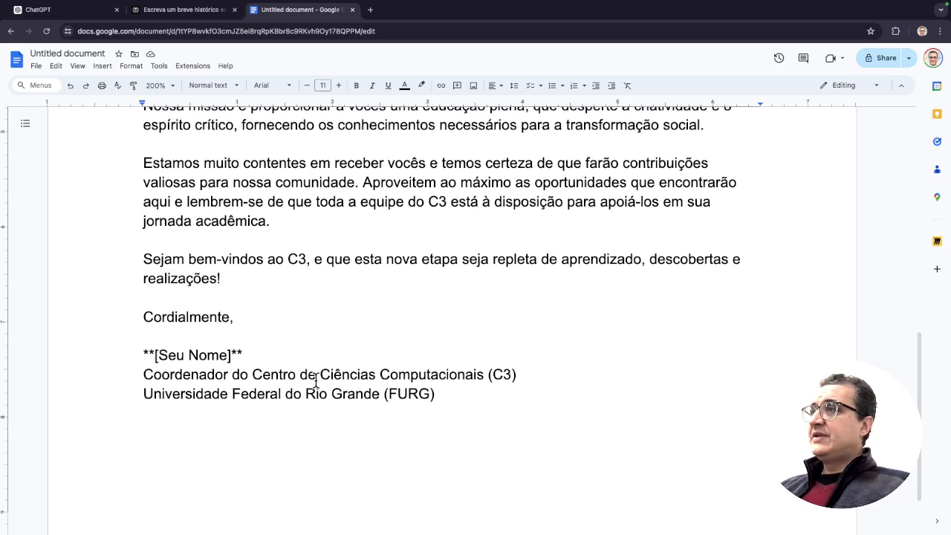
pyautogui.scroll(15, 396, 388)
pyautogui.scroll(-10, 396, 388)
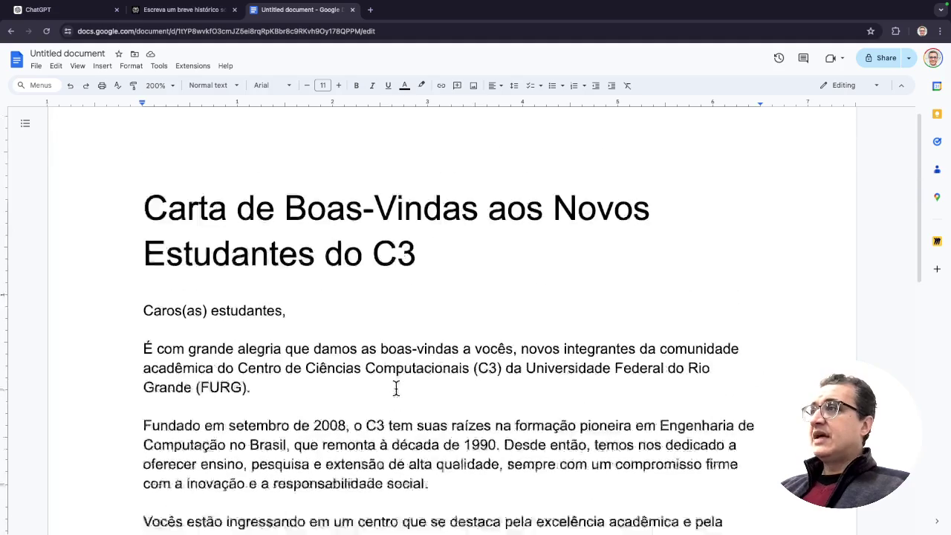
pyautogui.scroll(-4, 397, 388)
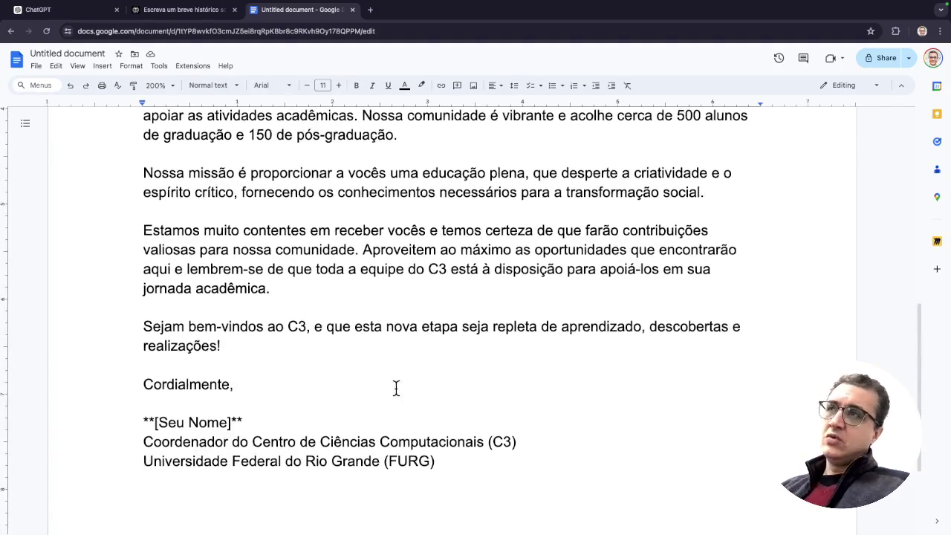
pyautogui.moveTo(459, 444); pyautogui.dragTo(129, 282)
pyautogui.scroll(3, 248, 301)
pyautogui.scroll(10, 247, 301)
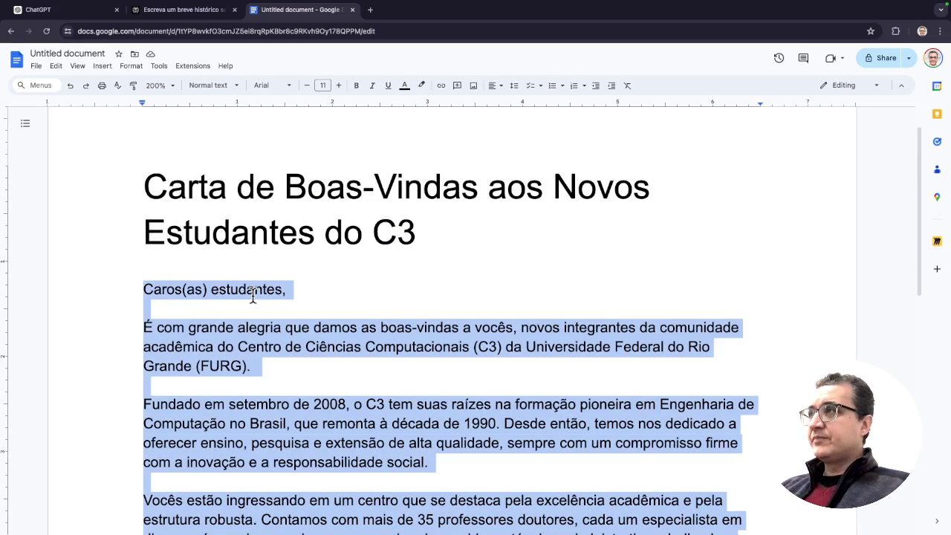
# Step: Switch to ChatGPT and paste the edited letter into a new message, adding a line break after it
pyautogui.click(181, 10)
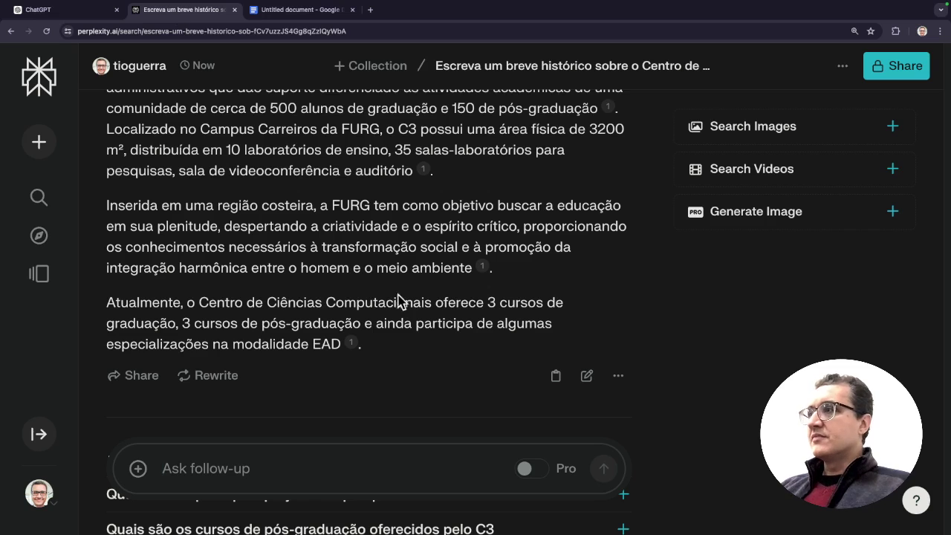
pyautogui.scroll(-1, 325, 406)
pyautogui.click(66, 11)
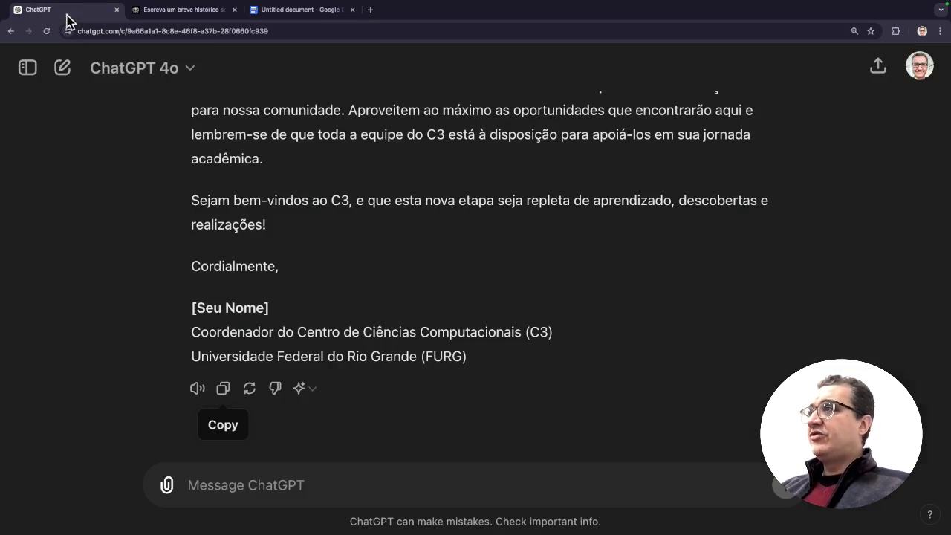
pyautogui.click(319, 482)
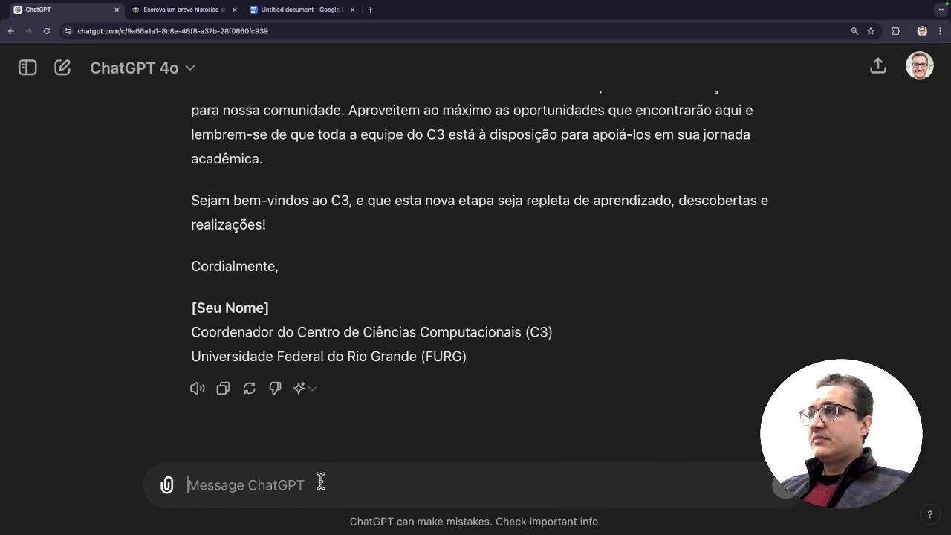
pyautogui.hotkey('ctrl', 'v')
pyautogui.hotkey('shift', 'Return')
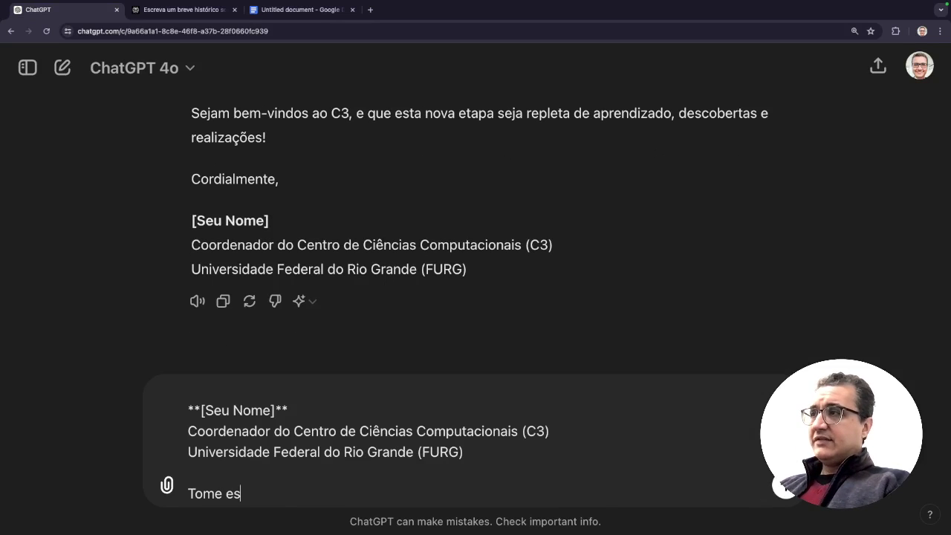
# Step: Add the instruction "Tome esta versão e reduza. Também quero que use uma linguagem um pouco mais "jovial"." below the letter and send the message
pyautogui.write('Tome esta versão e reduza')
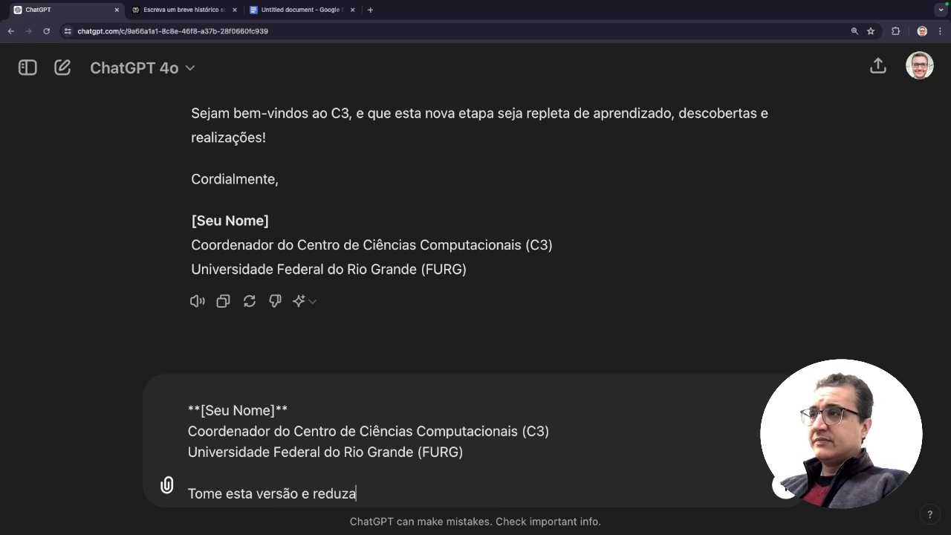
pyautogui.write('. Tambvém quero que use uma linug')
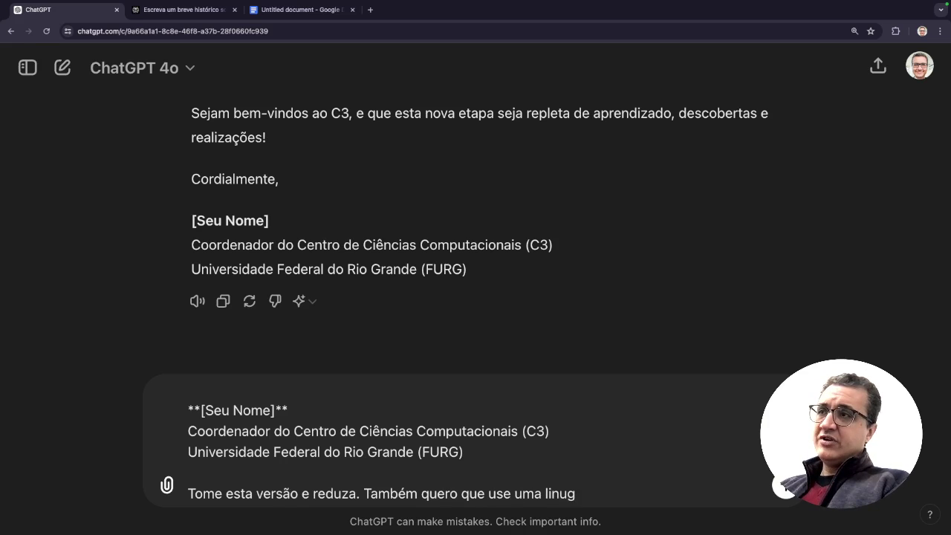
pyautogui.press('BackSpace')
pyautogui.press('BackSpace')
pyautogui.write('guagem um pouco mais')
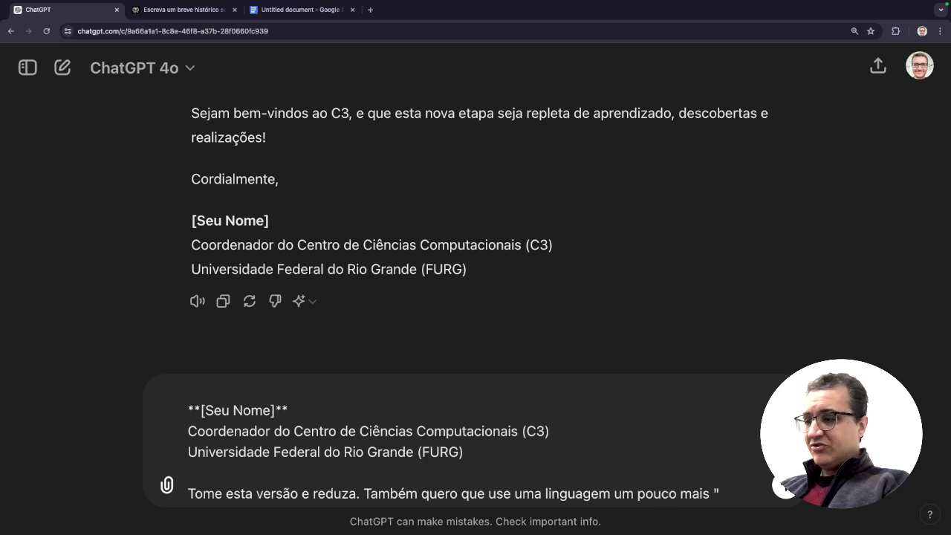
pyautogui.write(' "jovial')
pyautogui.press('super+shift+Left')
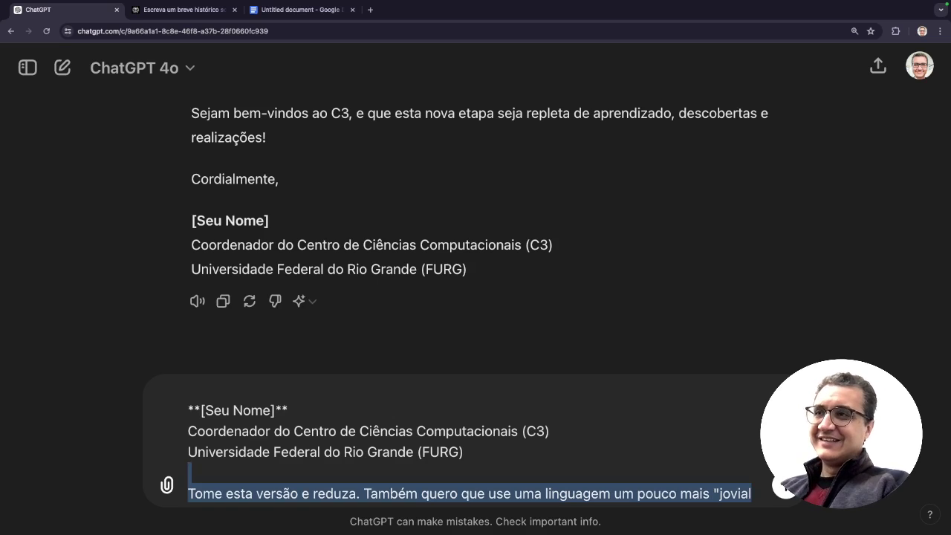
pyautogui.press('Right')
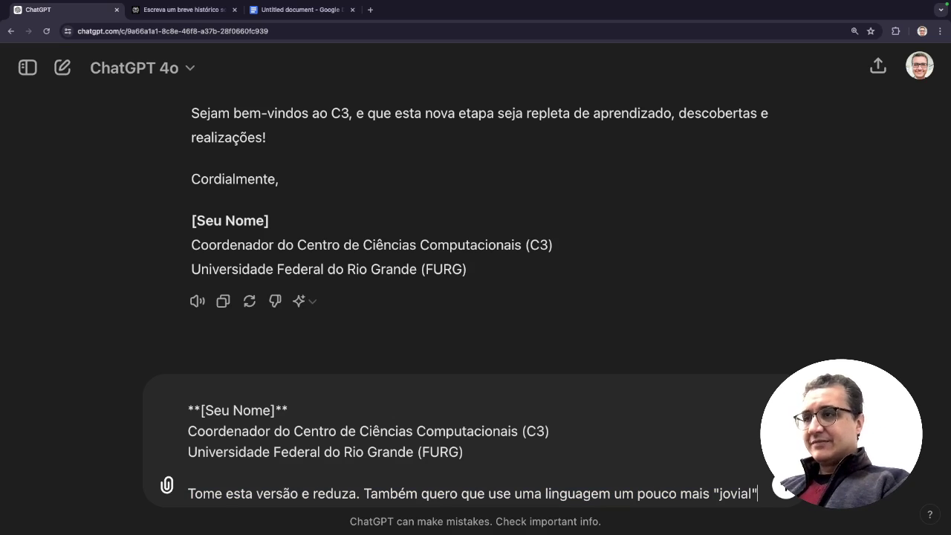
pyautogui.press('Return')
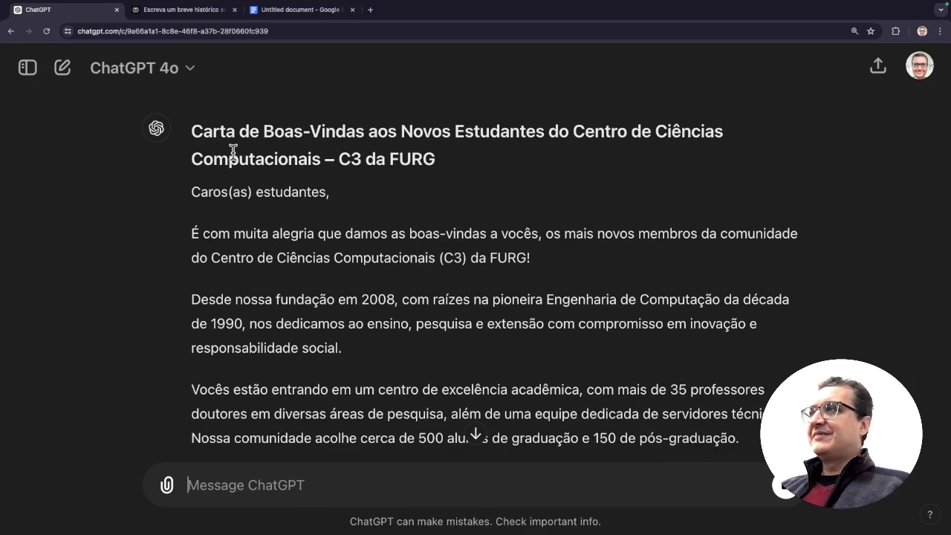
# Step: Copy ChatGPT's shortened letter from "Caros(as) estudantes," through "Abraços,", leaving out the title and signature
pyautogui.scroll(2, 231, 153)
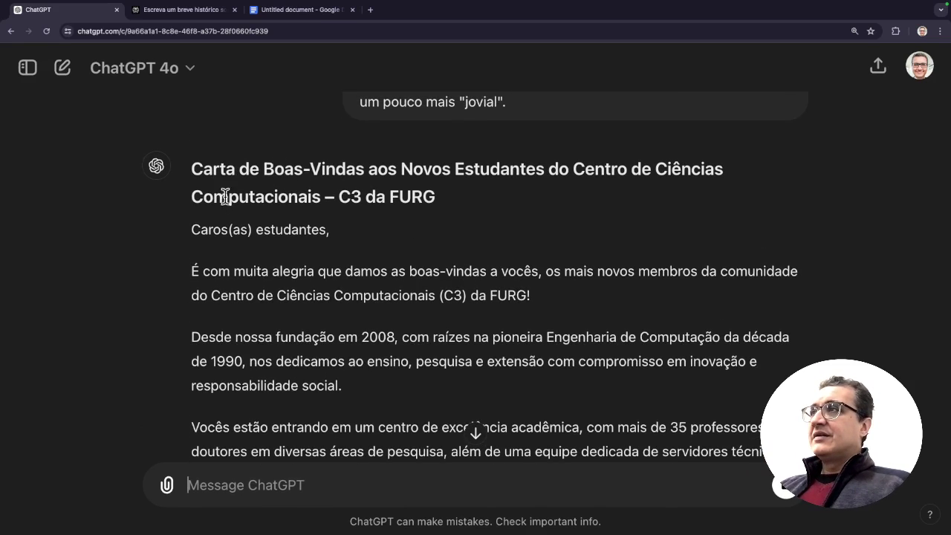
pyautogui.moveTo(191, 227); pyautogui.dragTo(324, 377)
pyautogui.scroll(-5, 330, 293)
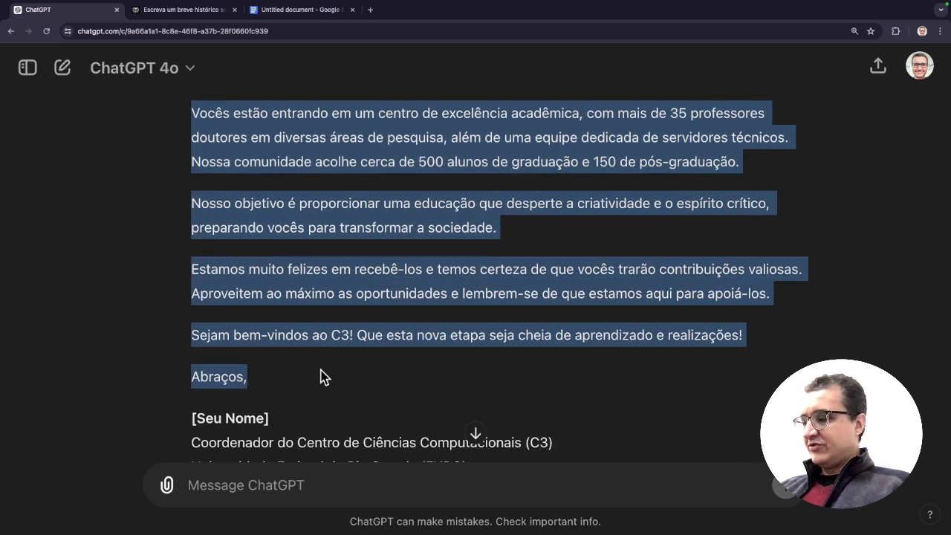
# Step: Return to the Google Docs letter and insert blank lines and a page break after its signature
pyautogui.click(269, 12)
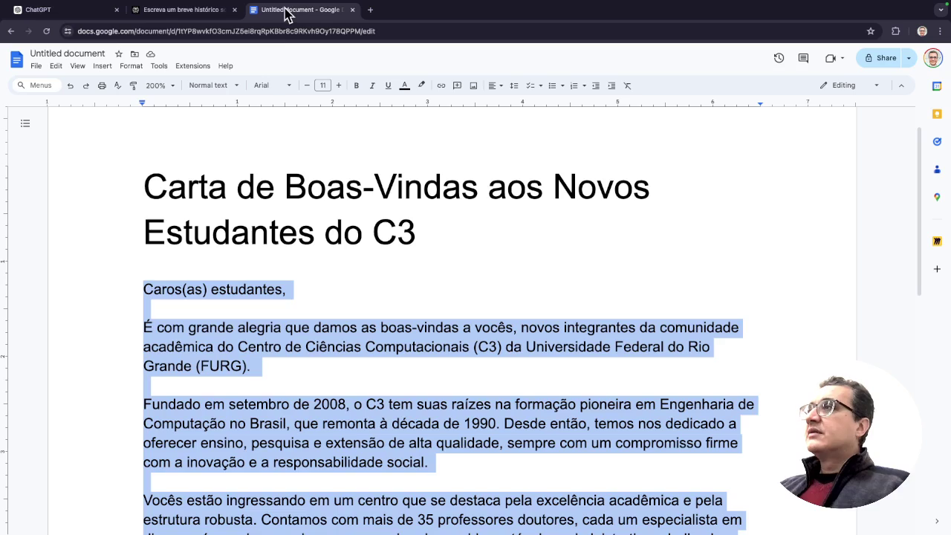
pyautogui.scroll(-4, 245, 230)
pyautogui.scroll(-4, 246, 230)
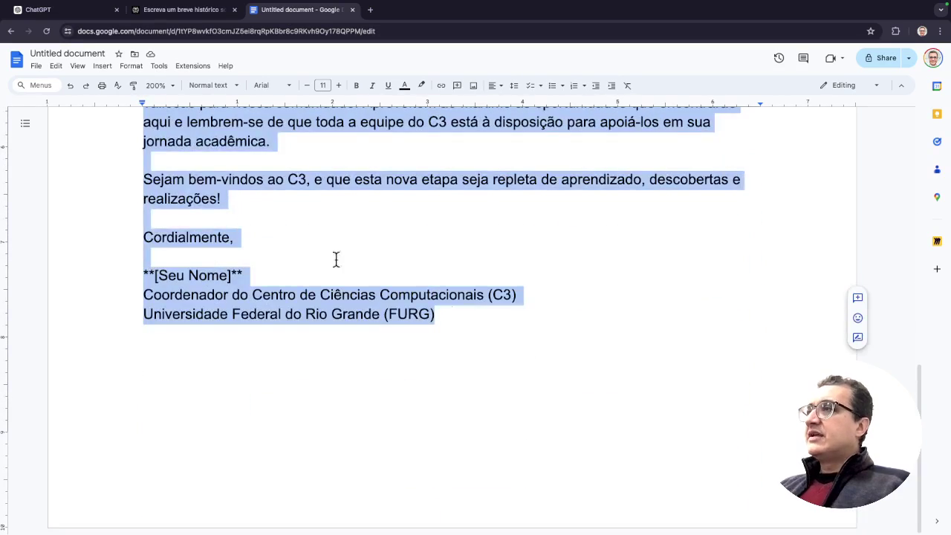
pyautogui.click(508, 357)
pyautogui.press('Return')
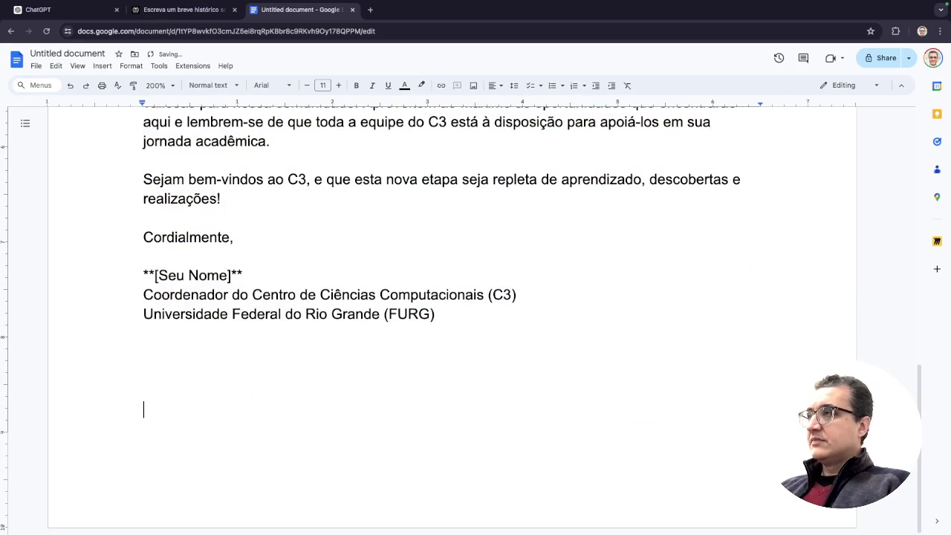
pyautogui.click(102, 66)
pyautogui.moveTo(152, 351)
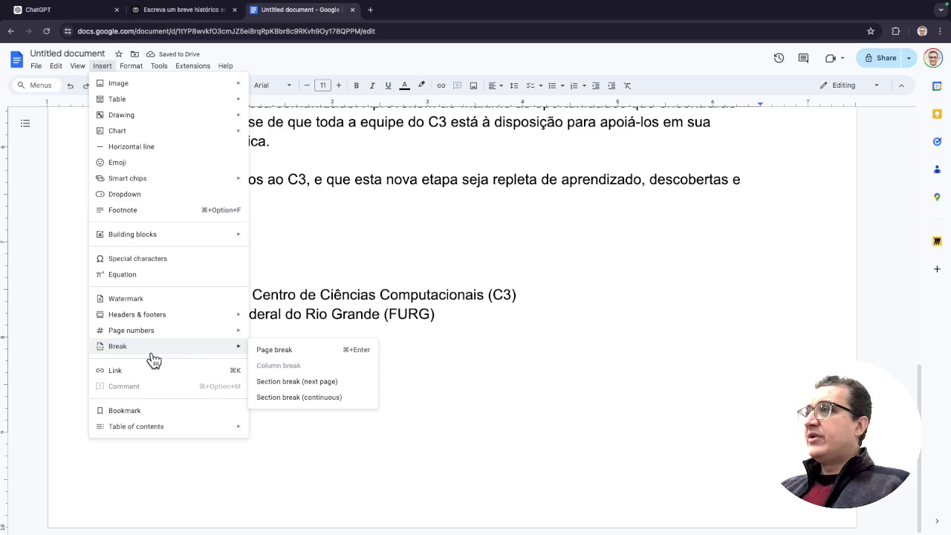
pyautogui.click(275, 348)
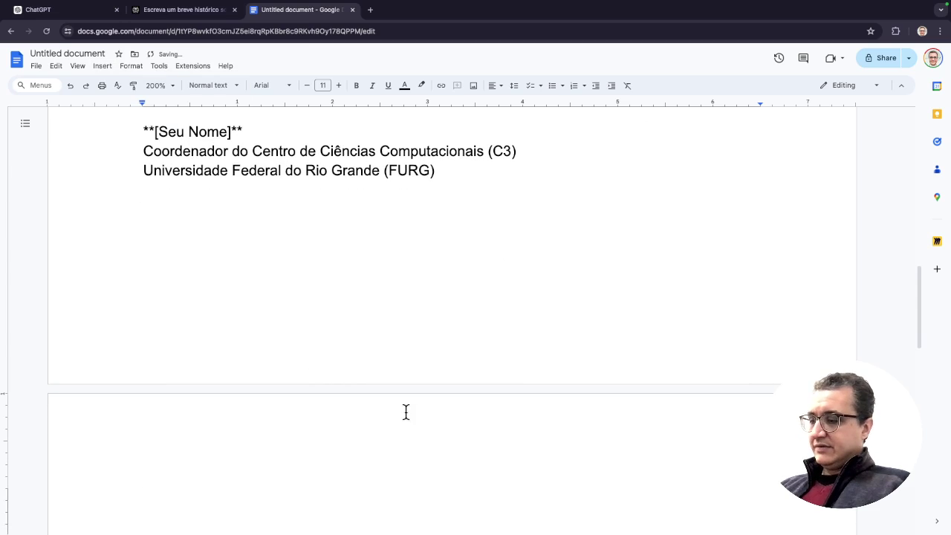
# Step: Paste the shortened letter onto the new page
pyautogui.hotkey('ctrl', 'v')
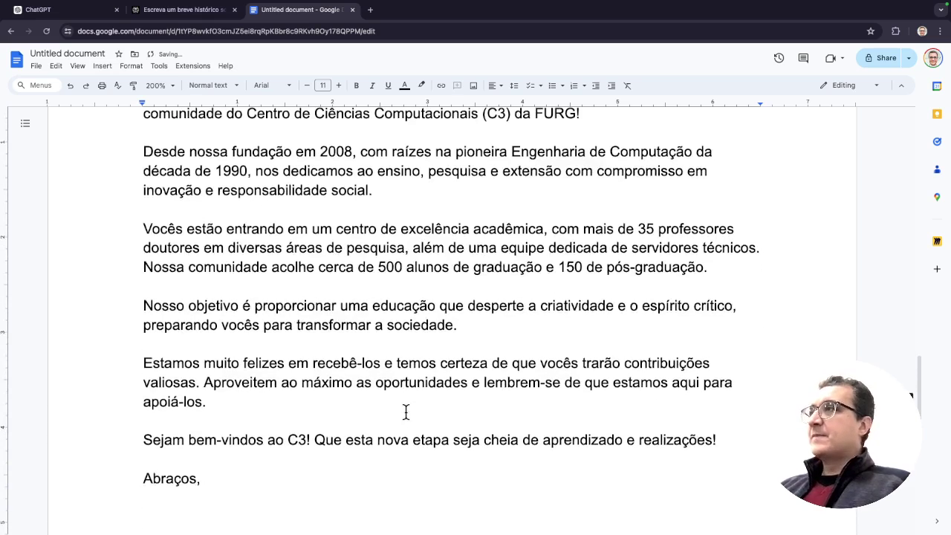
pyautogui.scroll(3, 406, 412)
pyautogui.scroll(1, 406, 412)
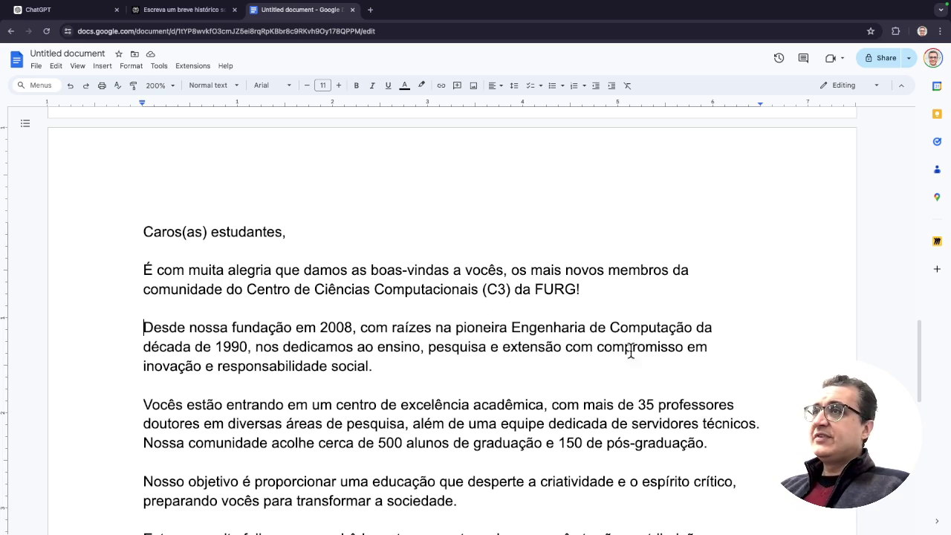
# Step: Read the shortened letter's paragraphs on C3's founding, community, objective and closing welcome, checking their wording and tone
pyautogui.scroll(-3, 359, 349)
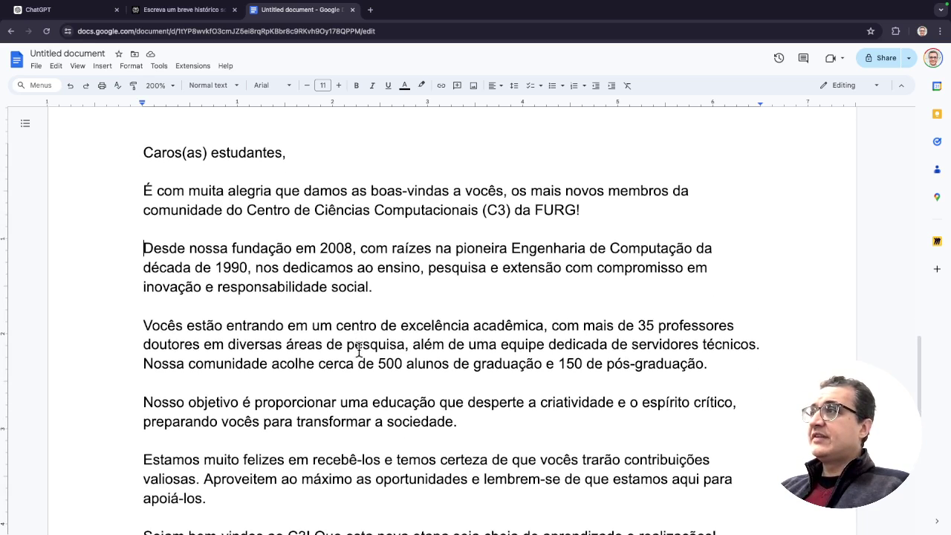
pyautogui.moveTo(140, 248); pyautogui.dragTo(401, 299)
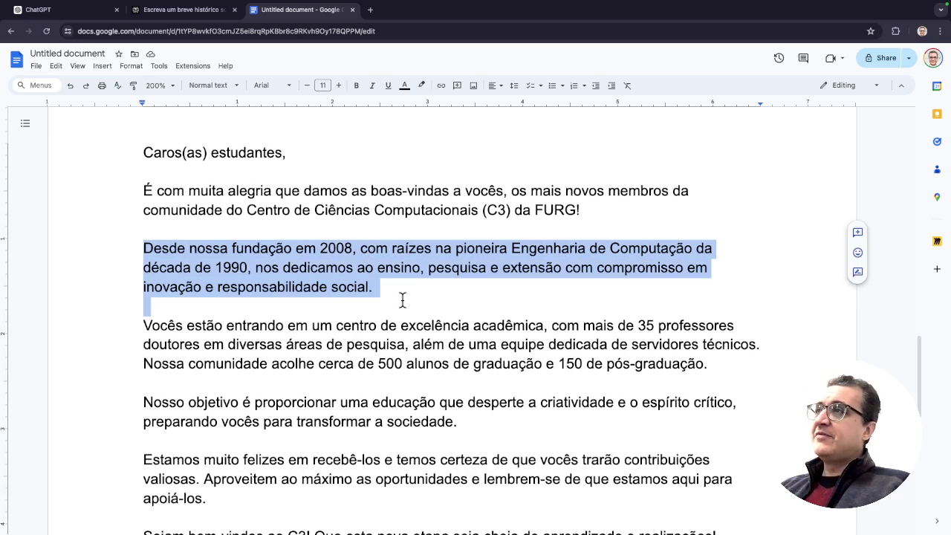
pyautogui.click(399, 284)
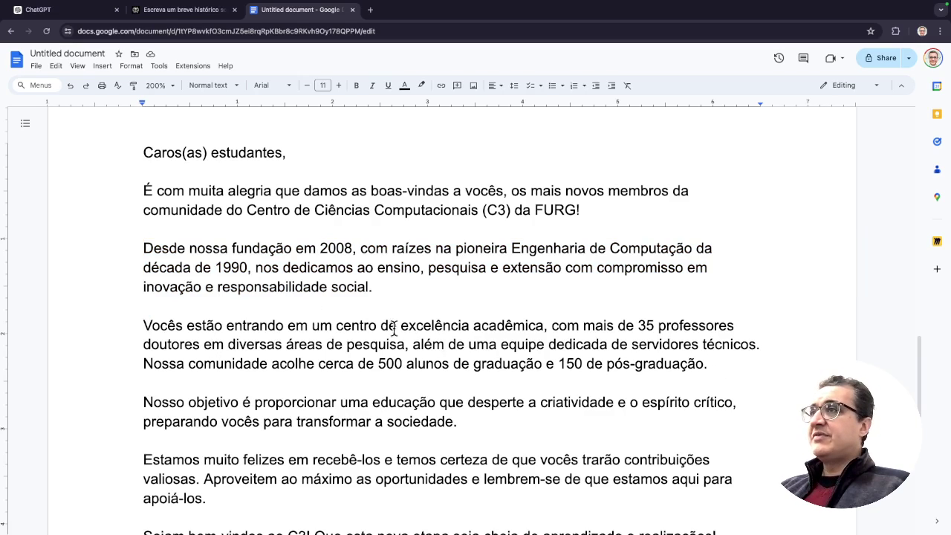
pyautogui.scroll(-2, 259, 373)
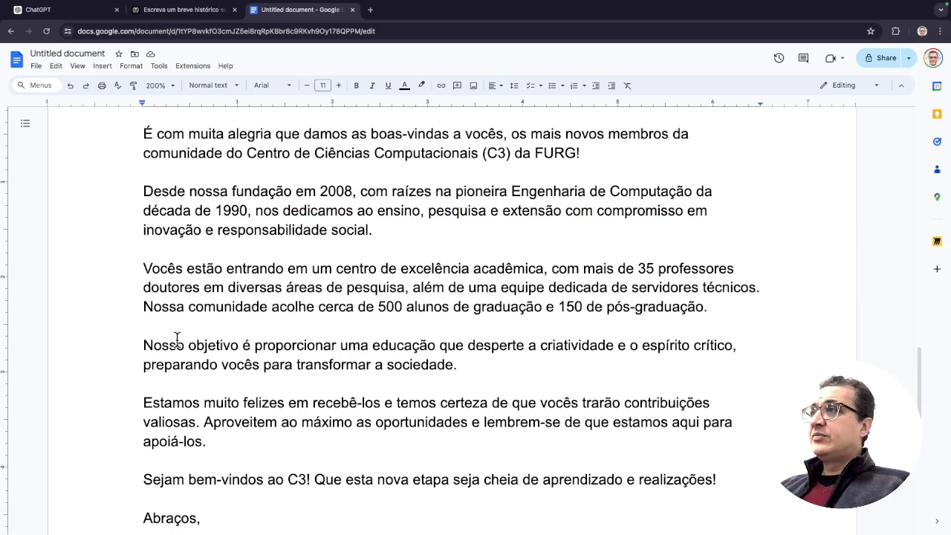
pyautogui.scroll(-1, 203, 362)
pyautogui.scroll(-1, 204, 362)
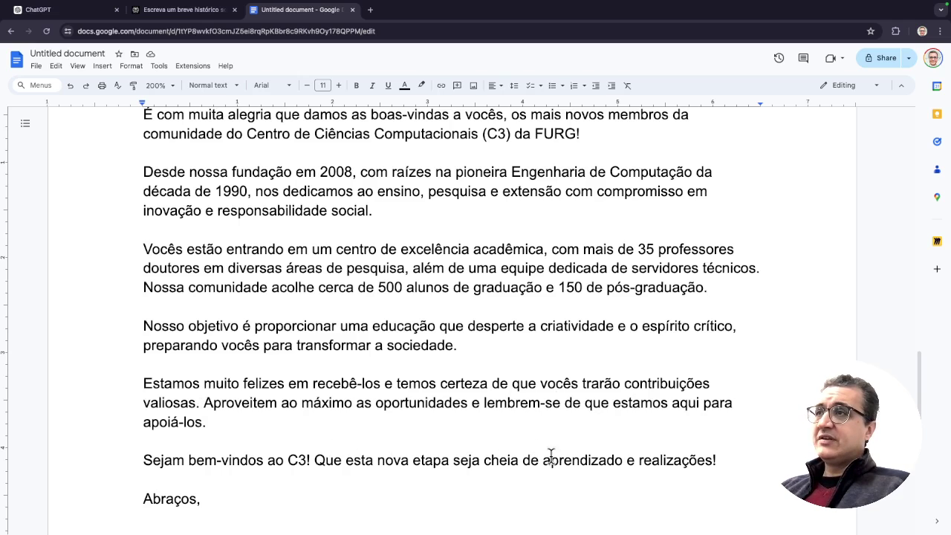
pyautogui.scroll(3, 645, 462)
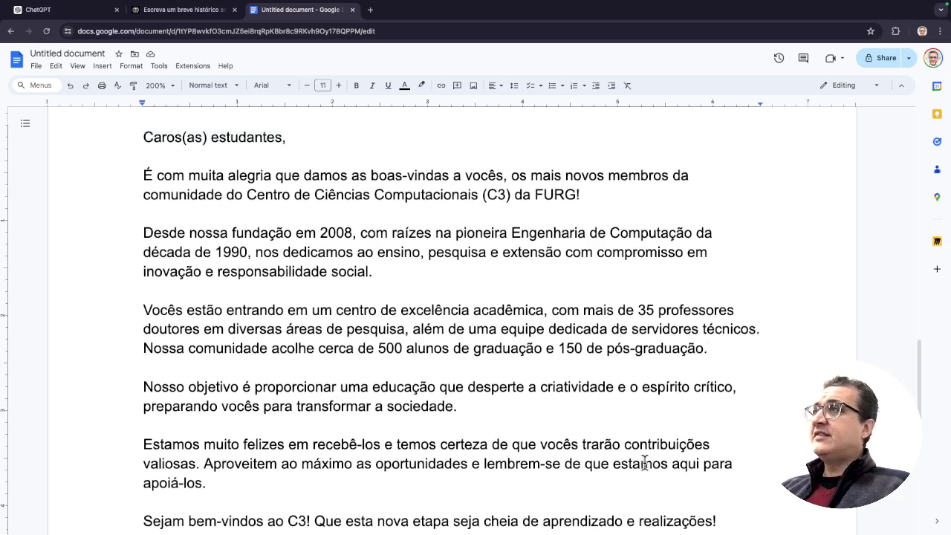
pyautogui.scroll(-3, 645, 460)
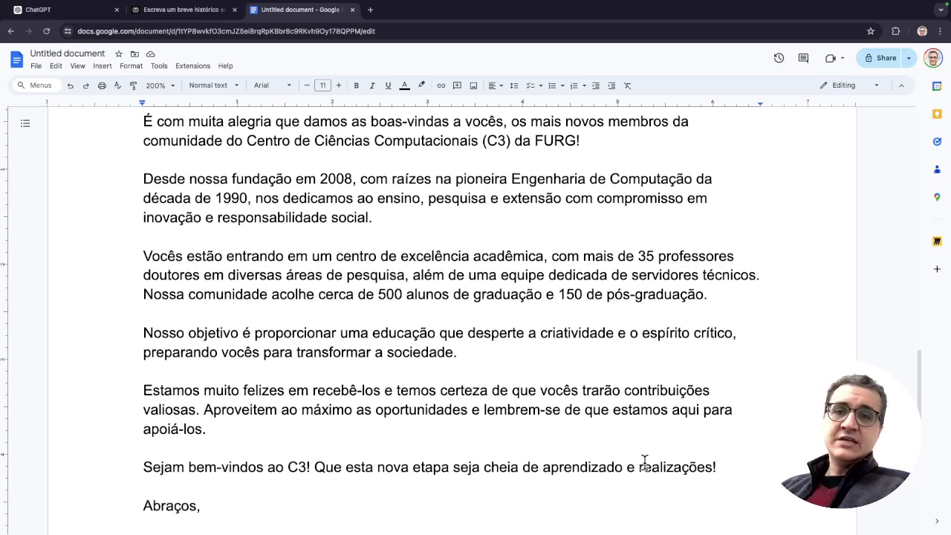
pyautogui.scroll(1, 645, 461)
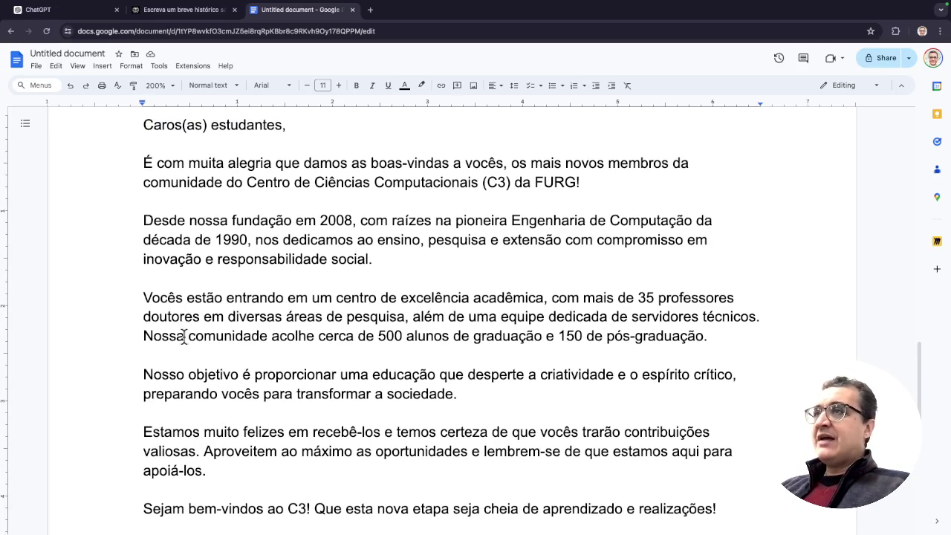
# Step: Look over the shortened letter once more, from its greeting to the closing "Abraços,"
pyautogui.scroll(-1, 376, 482)
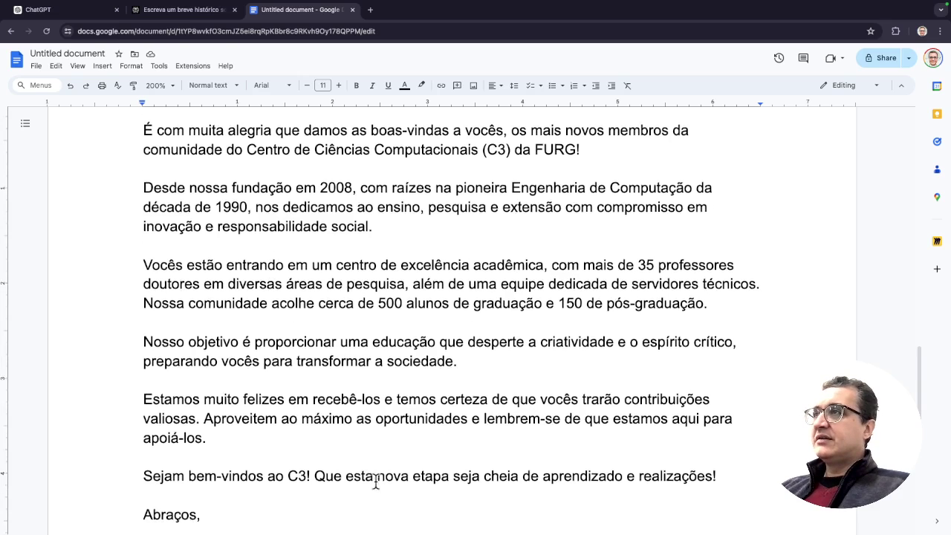
pyautogui.scroll(-1, 376, 482)
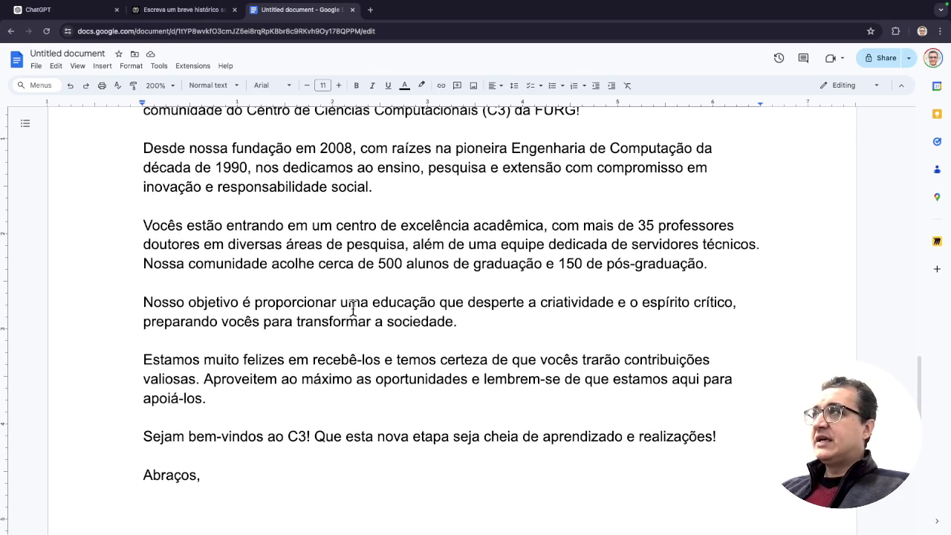
pyautogui.scroll(4, 424, 272)
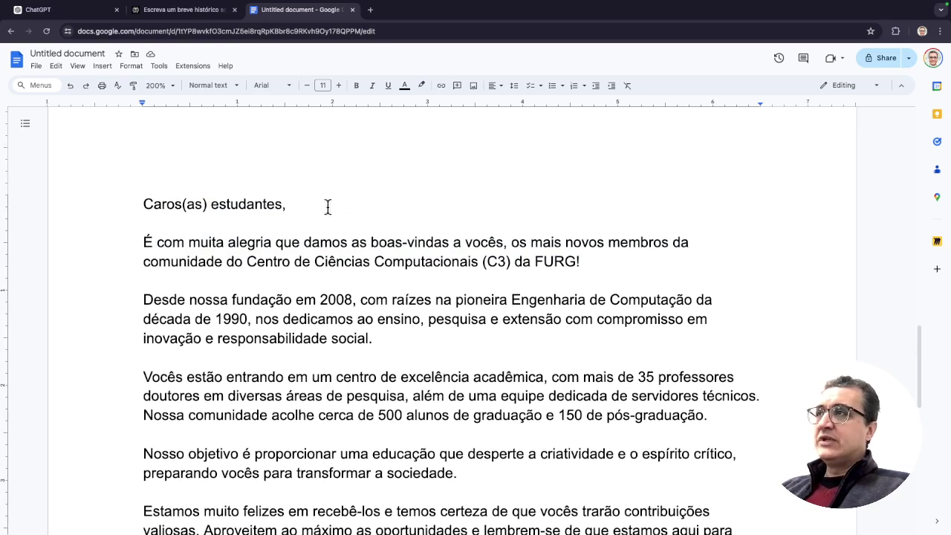
pyautogui.scroll(-4, 330, 414)
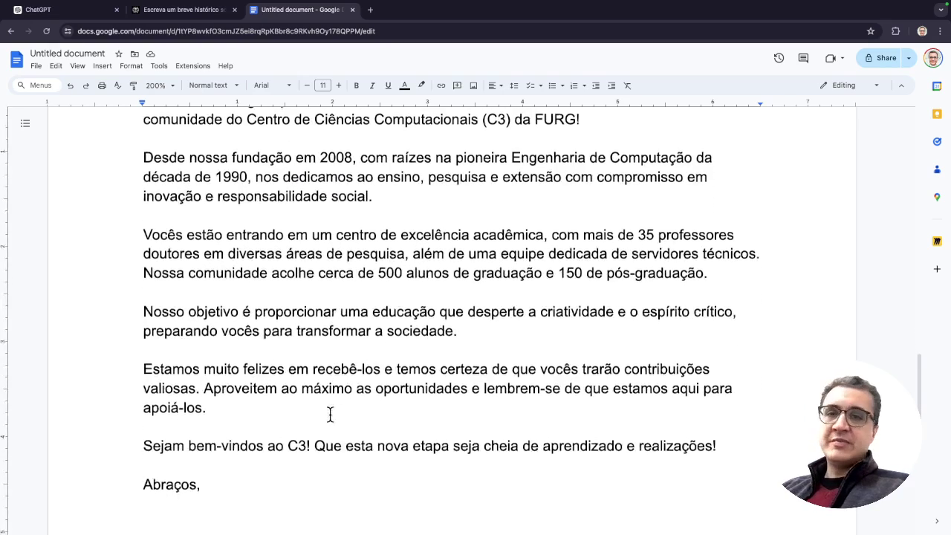
pyautogui.scroll(1, 330, 414)
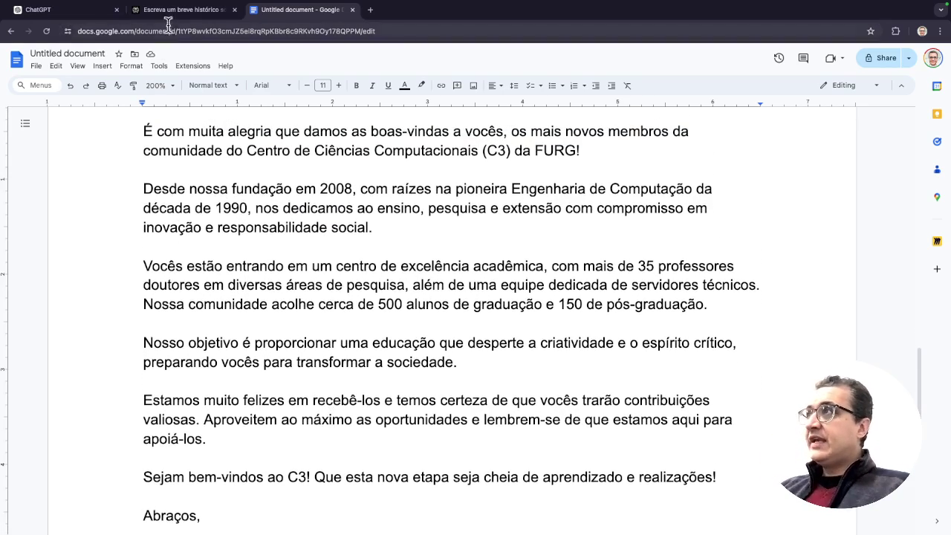
# Step: Switch to Perplexity and start a new thread with the search focus set to Academic
pyautogui.click(147, 15)
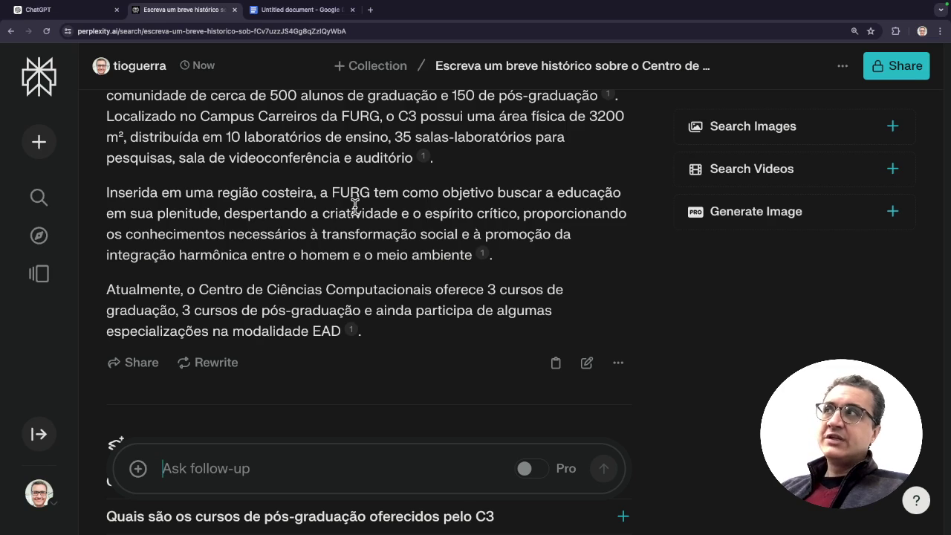
pyautogui.click(42, 148)
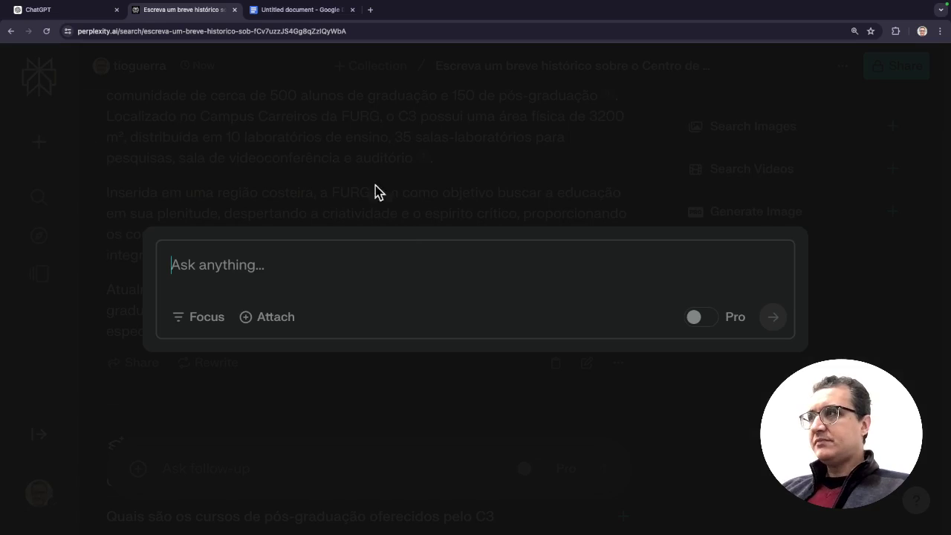
pyautogui.click(204, 319)
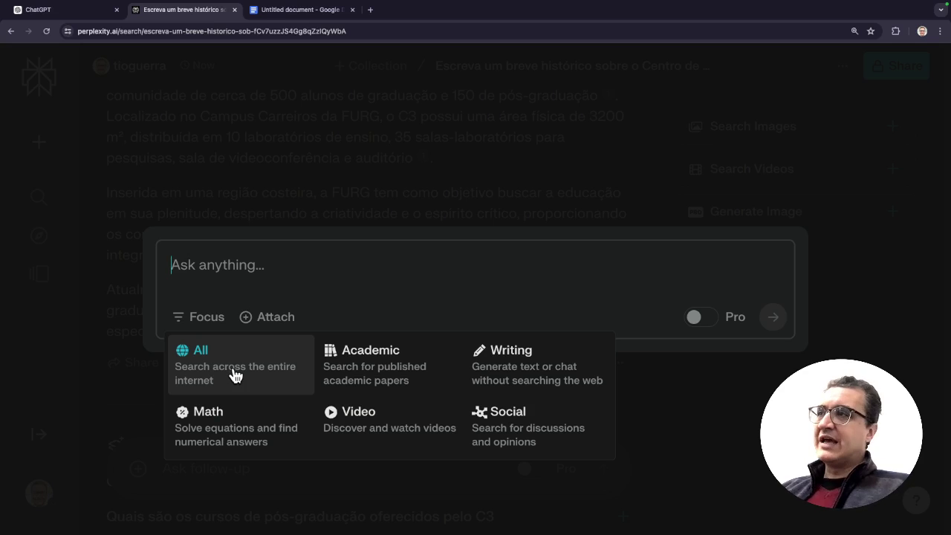
pyautogui.click(371, 380)
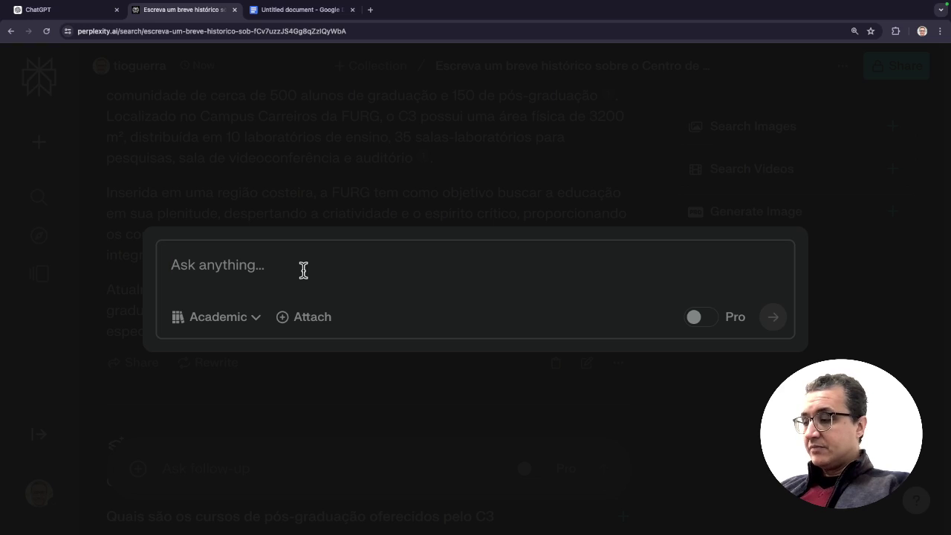
# Step: Ask "Eu gostaria de saber se refrigerante zero pode engordar."
pyautogui.write('Eu g')
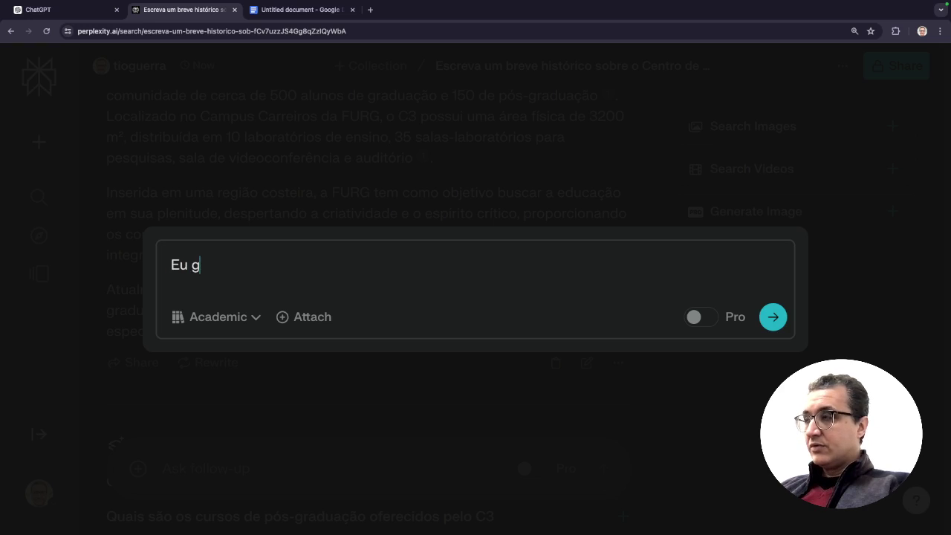
pyautogui.write('ostari')
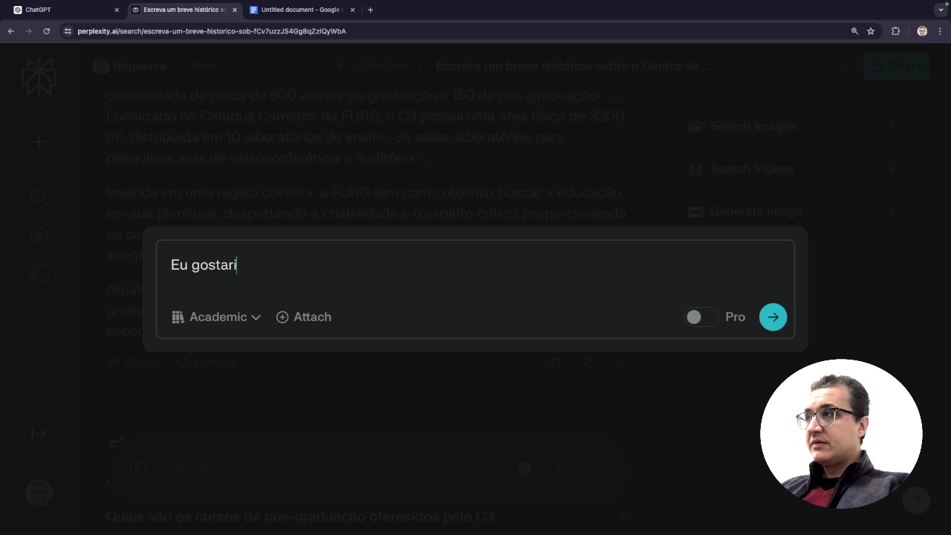
pyautogui.write('a de saber se refrigerante')
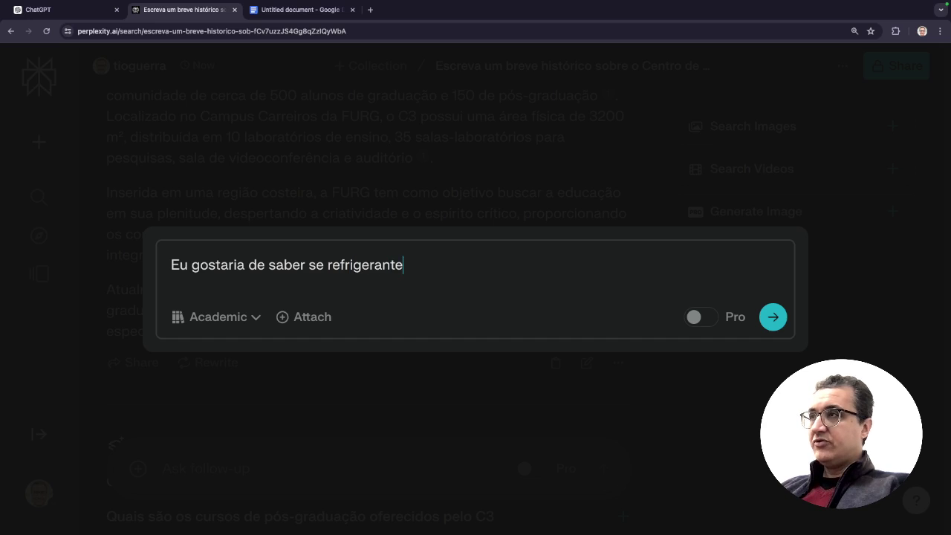
pyautogui.write('pode engordar.')
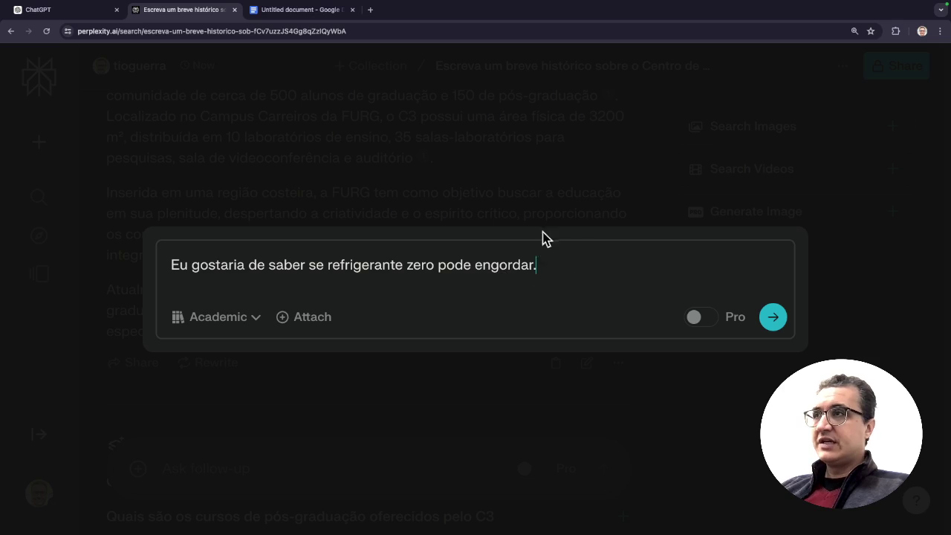
pyautogui.press('Return')
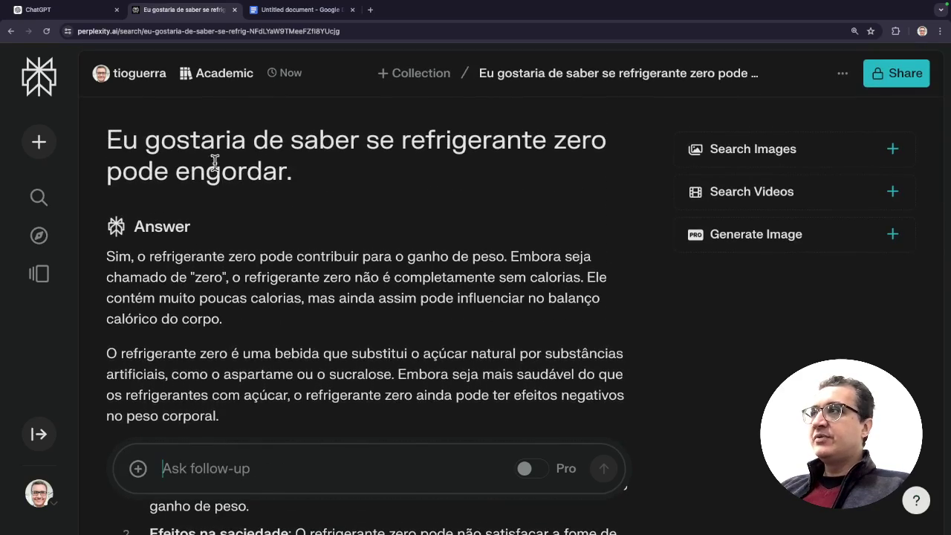
# Step: Read the answer about zero-sugar soda and weight gain, from its opening claim down to its reference list
pyautogui.scroll(-5, 214, 183)
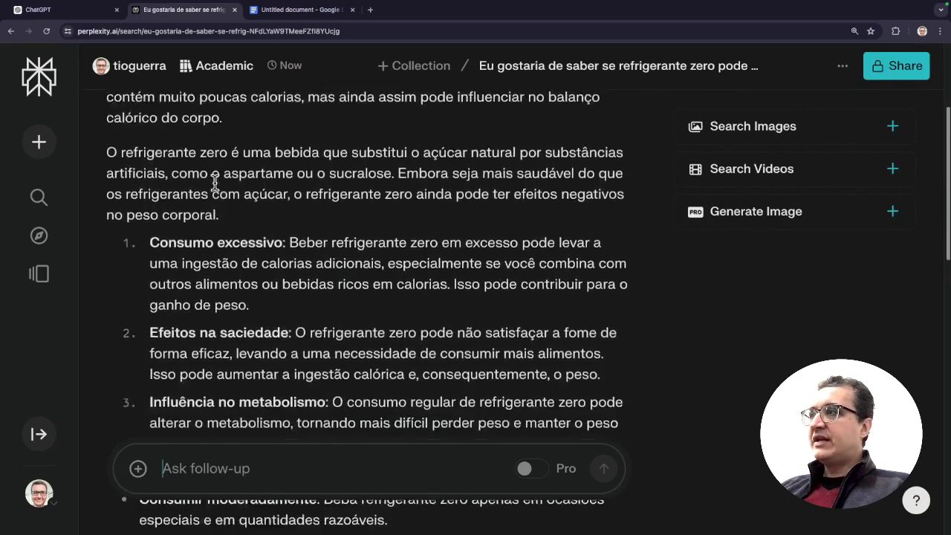
pyautogui.scroll(-7, 215, 182)
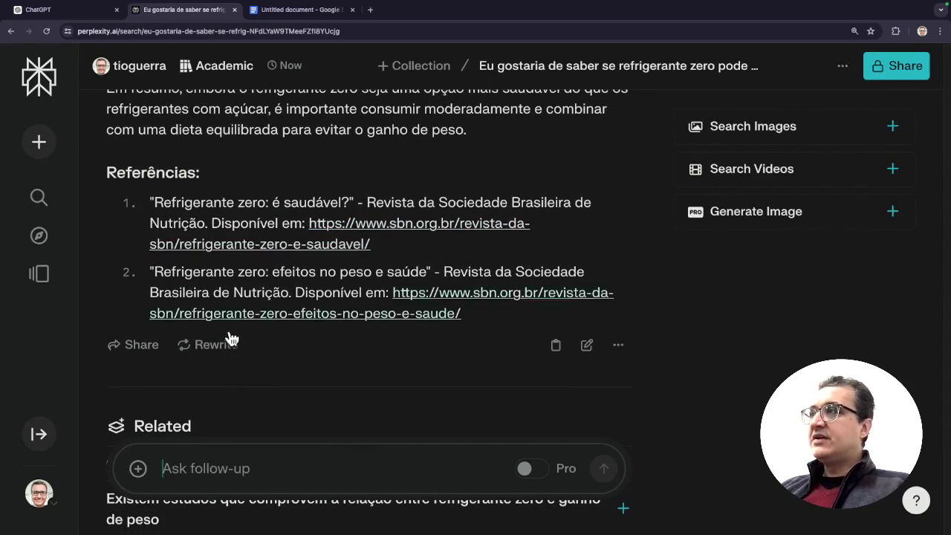
pyautogui.scroll(15, 289, 364)
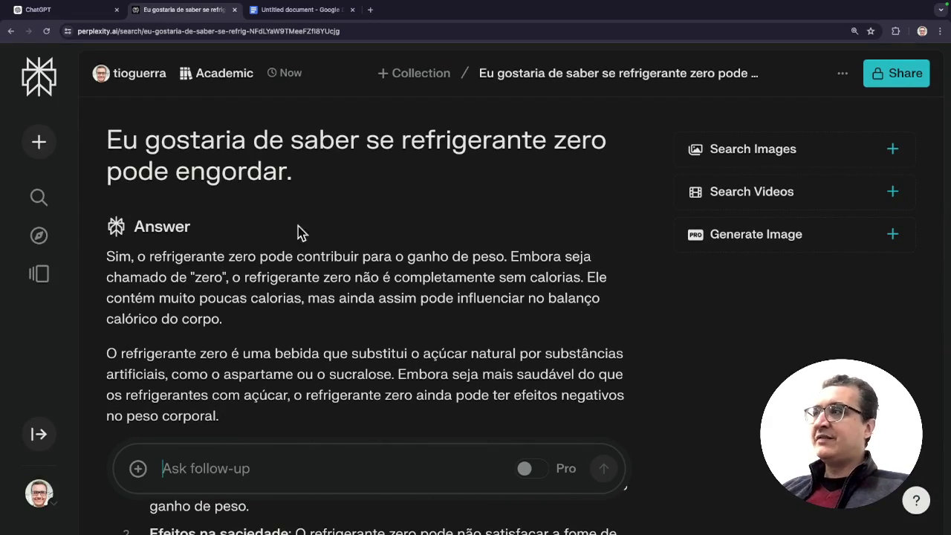
pyautogui.scroll(-8, 262, 327)
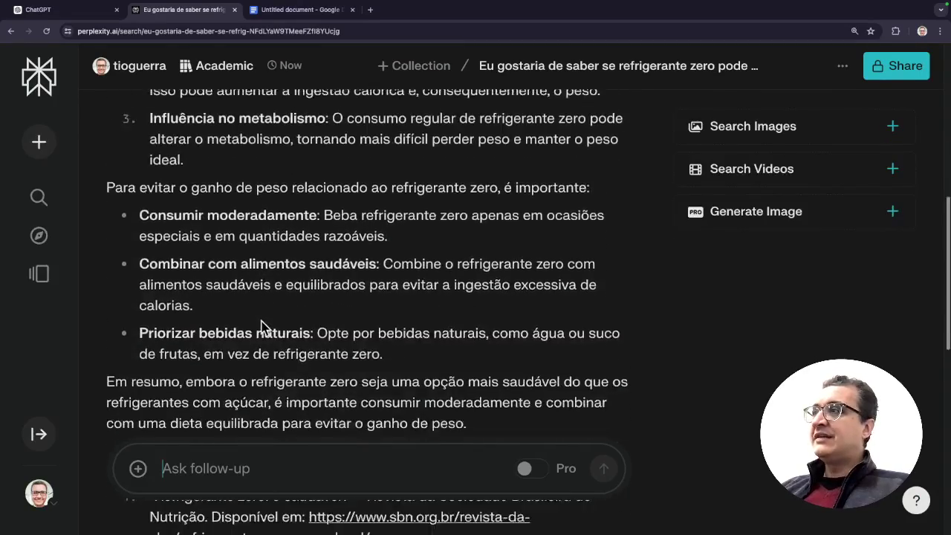
pyautogui.scroll(-3, 261, 319)
pyautogui.scroll(11, 265, 314)
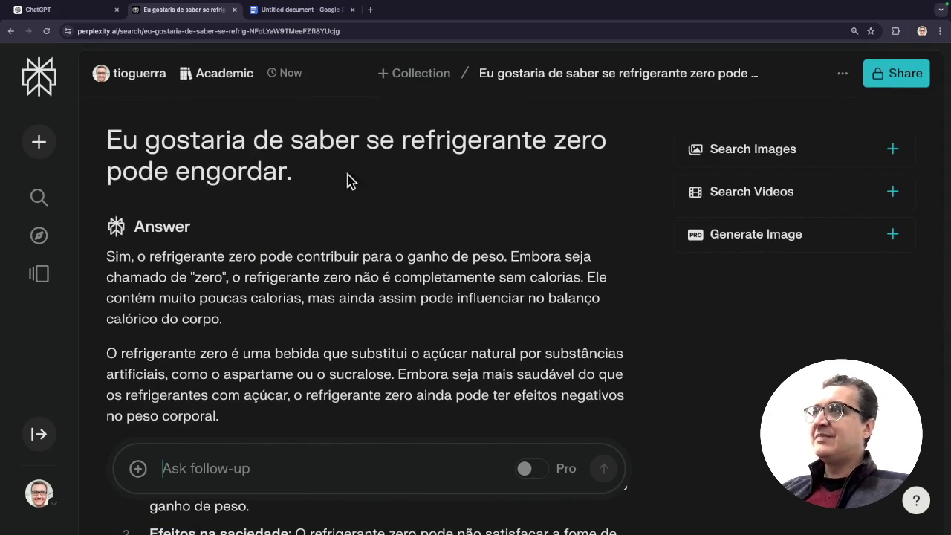
# Step: Check the first cited reference, "Refrigerante zero: é saudável?", by opening its link, and close the page again
pyautogui.scroll(-2, 269, 293)
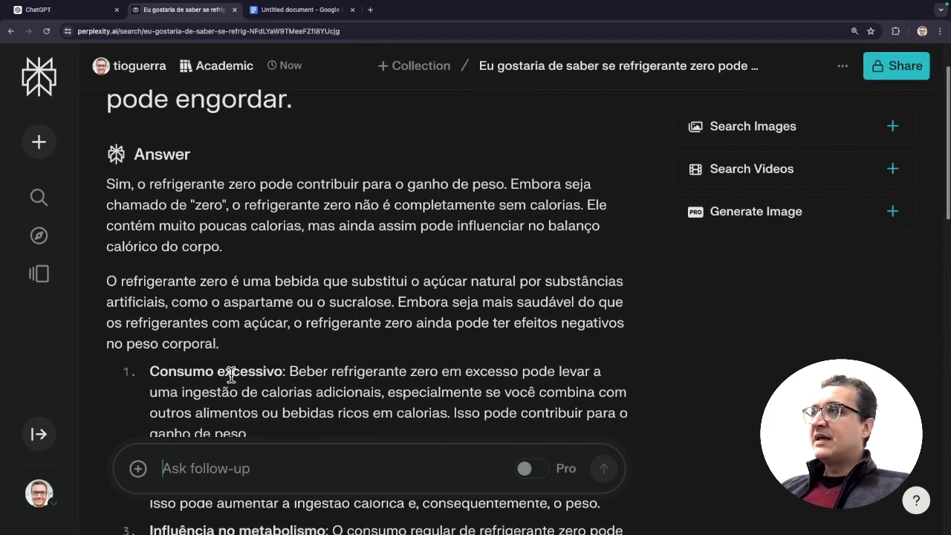
pyautogui.scroll(-2, 297, 271)
pyautogui.scroll(-10, 295, 271)
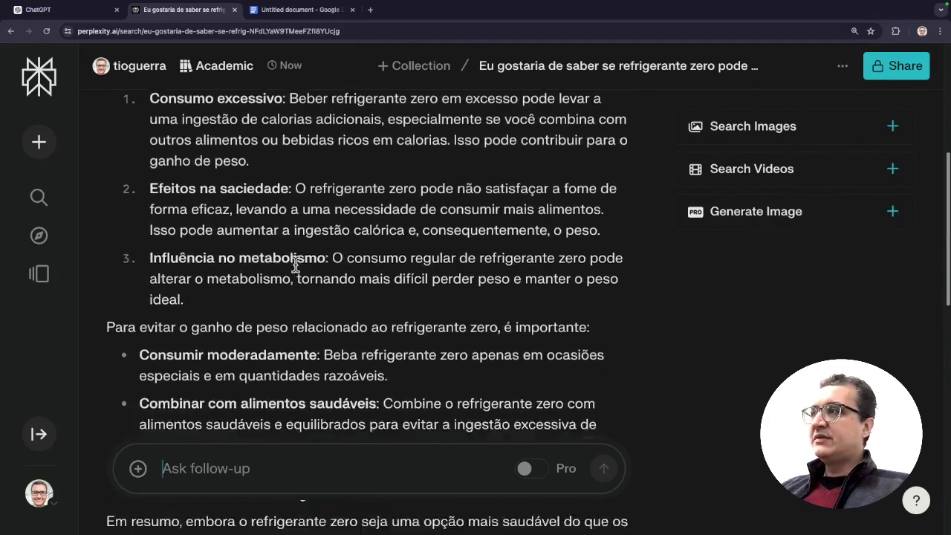
pyautogui.scroll(-7, 295, 287)
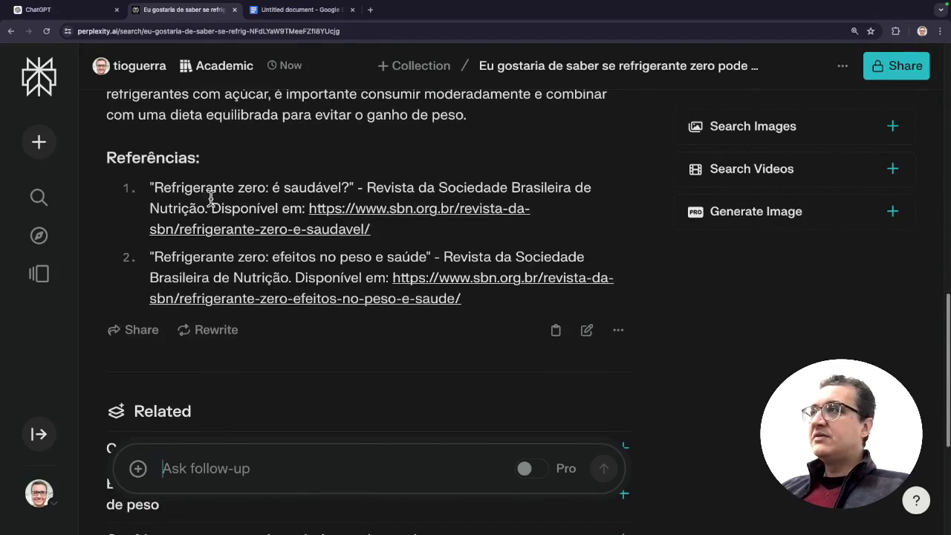
pyautogui.click(298, 235)
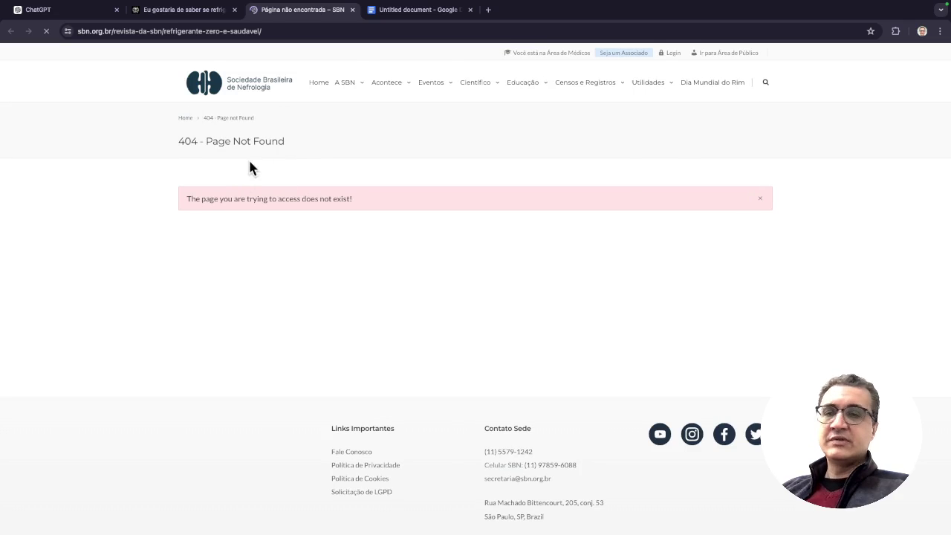
pyautogui.click(353, 9)
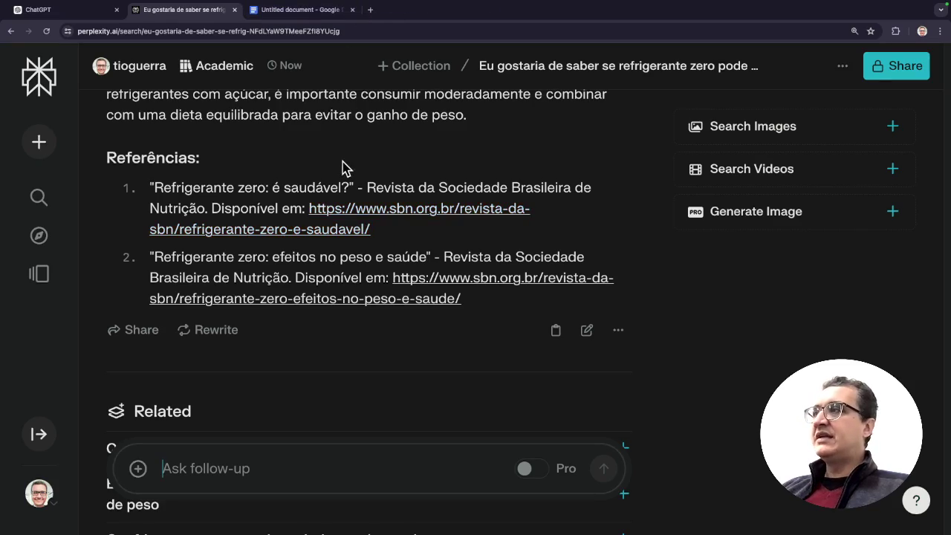
# Step: Copy the question "Eu gostaria de saber se refrigerante zero pode engordar." from the thread's heading
pyautogui.scroll(10, 343, 166)
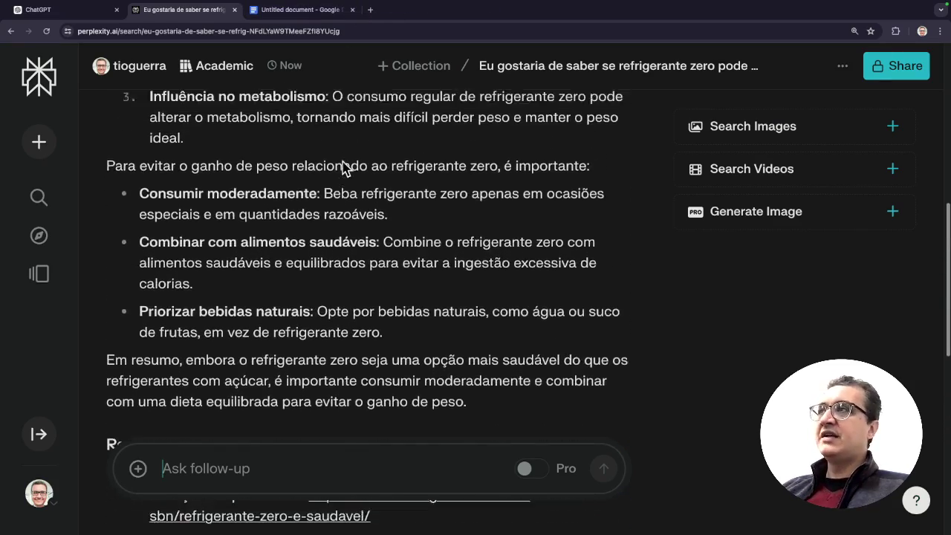
pyautogui.scroll(5, 344, 166)
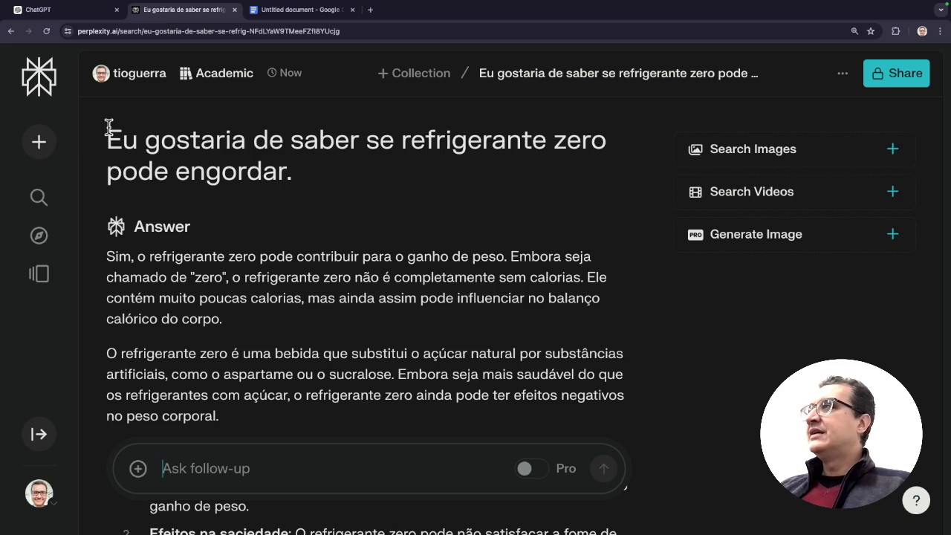
pyautogui.rightClick(305, 178)
pyautogui.click(196, 158)
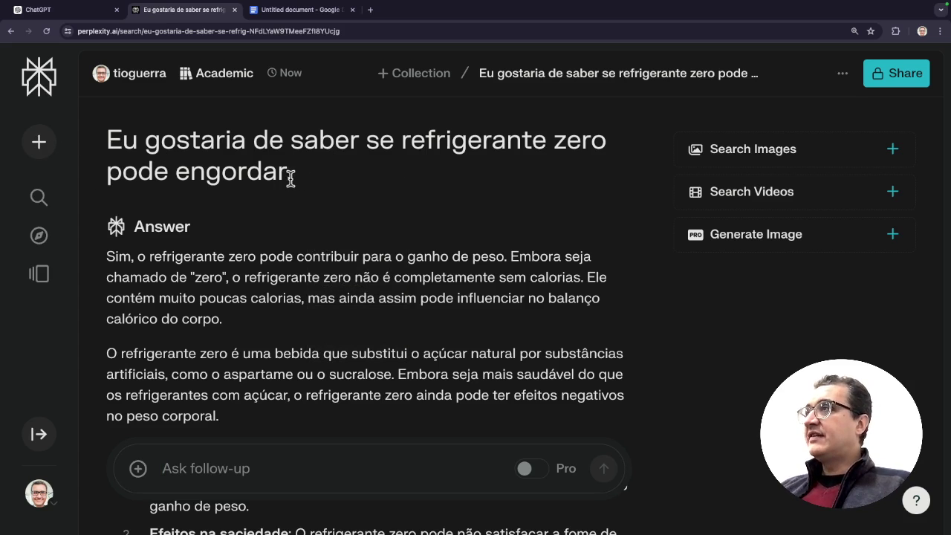
pyautogui.moveTo(291, 177); pyautogui.dragTo(95, 143)
pyautogui.hotkey('ctrl', 'c')
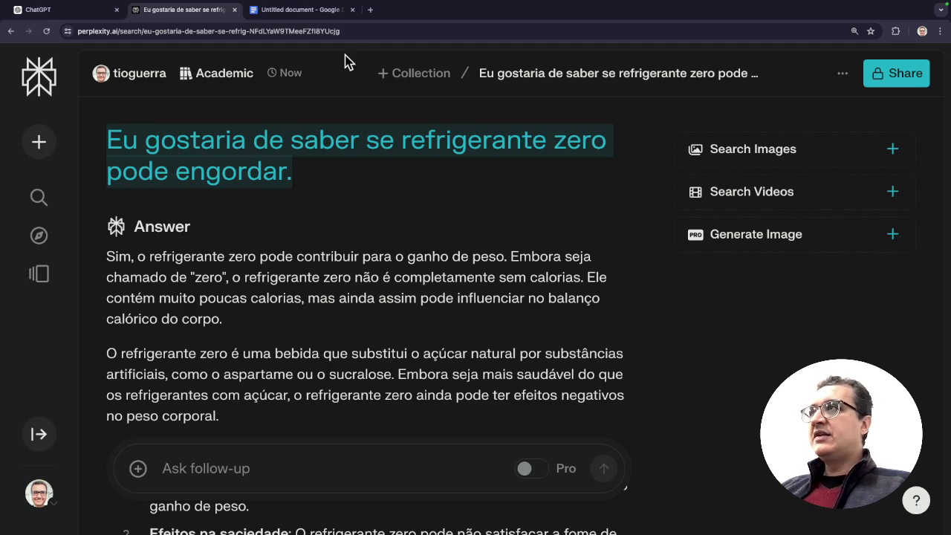
# Step: Open Google Translate in a new browser tab, enlarge the page to 150%, and paste the copied question as source text
pyautogui.click(370, 10)
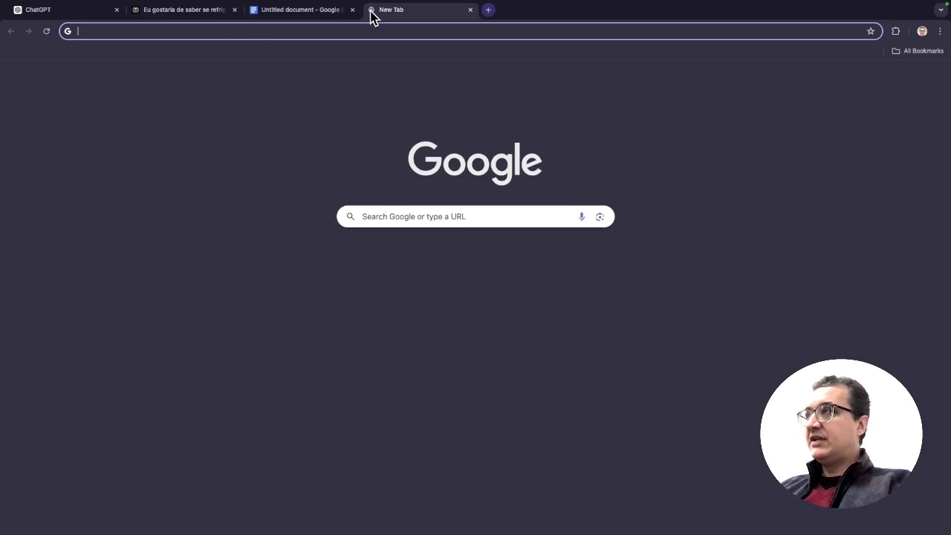
pyautogui.write('tra')
pyautogui.press('Return')
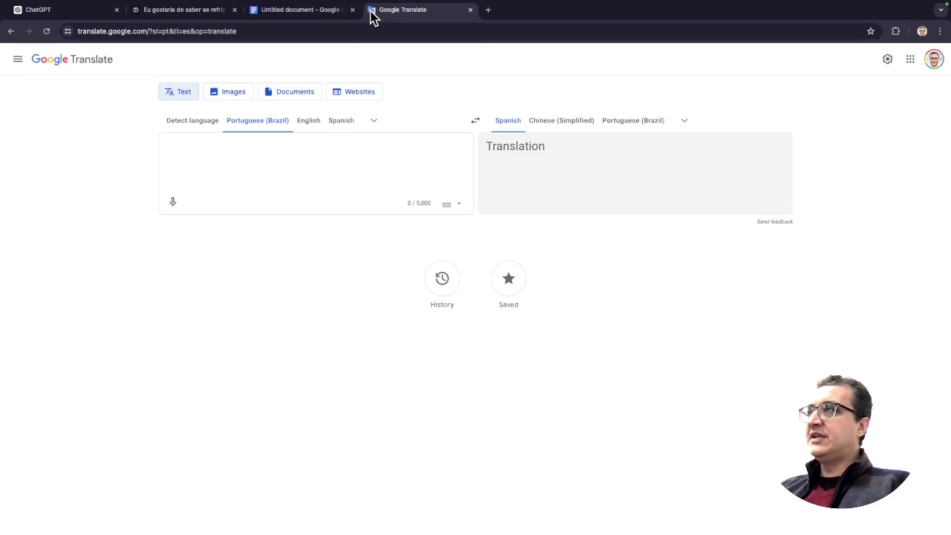
pyautogui.hotkey('ctrl', '+')
pyautogui.hotkey('ctrl', '+')
pyautogui.hotkey('ctrl', '+')
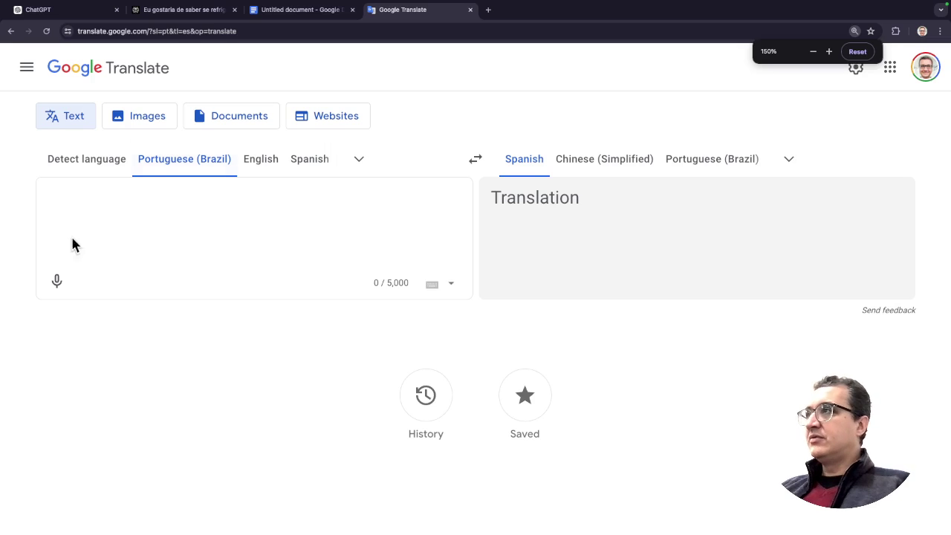
pyautogui.hotkey('ctrl', 'v')
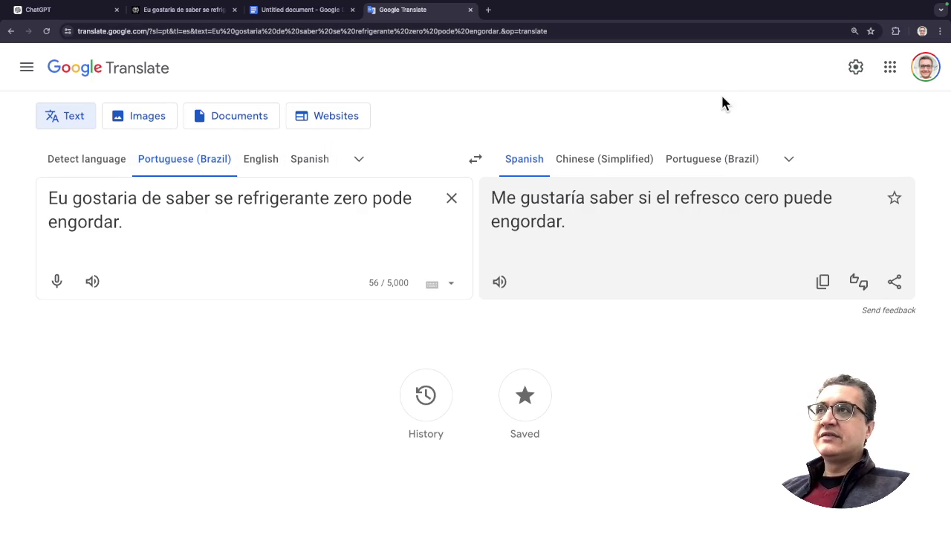
# Step: Set the translation's target language to English and copy the translated question
pyautogui.click(791, 161)
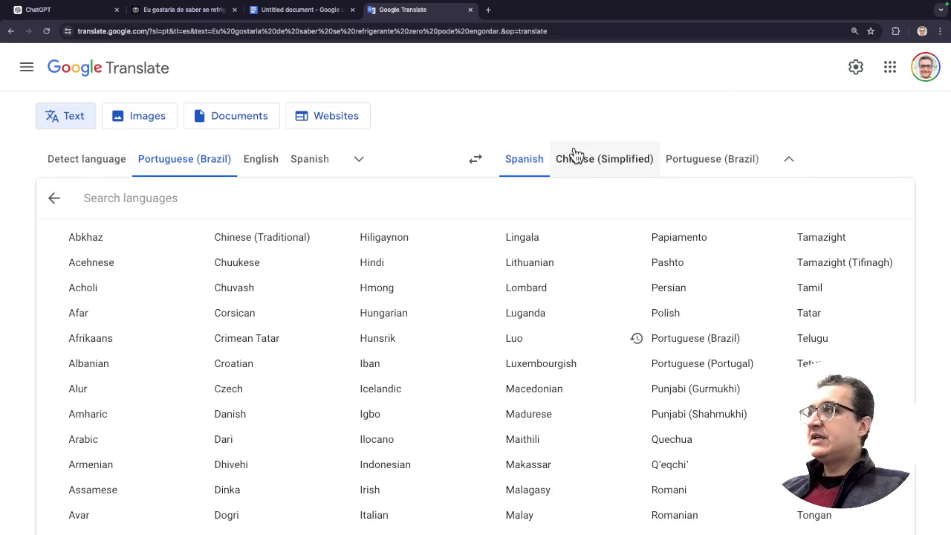
pyautogui.scroll(-3, 592, 253)
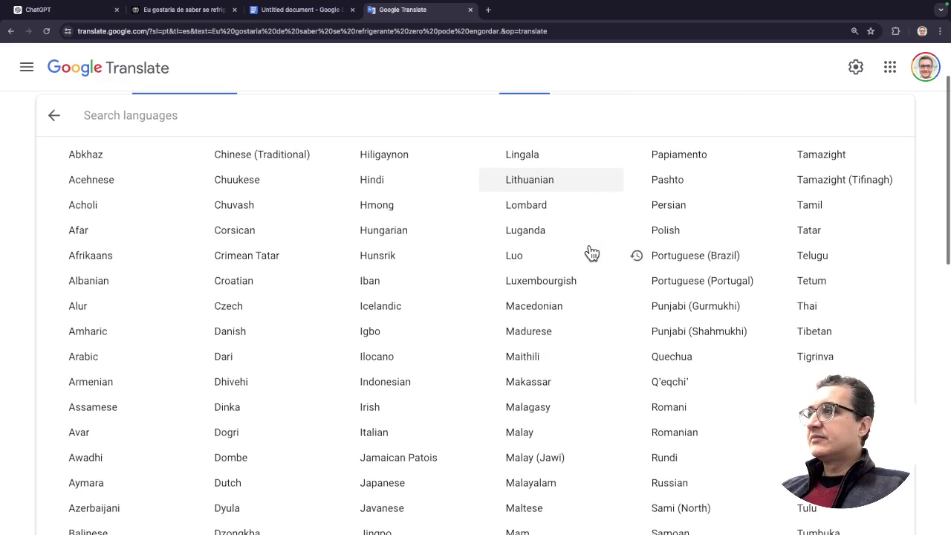
pyautogui.scroll(1, 592, 253)
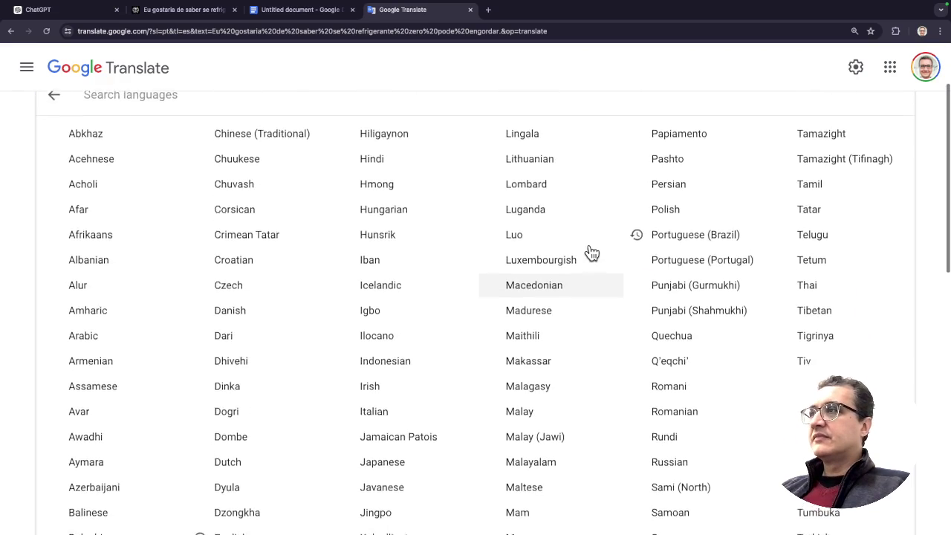
pyautogui.scroll(-3, 592, 254)
pyautogui.scroll(-1, 591, 251)
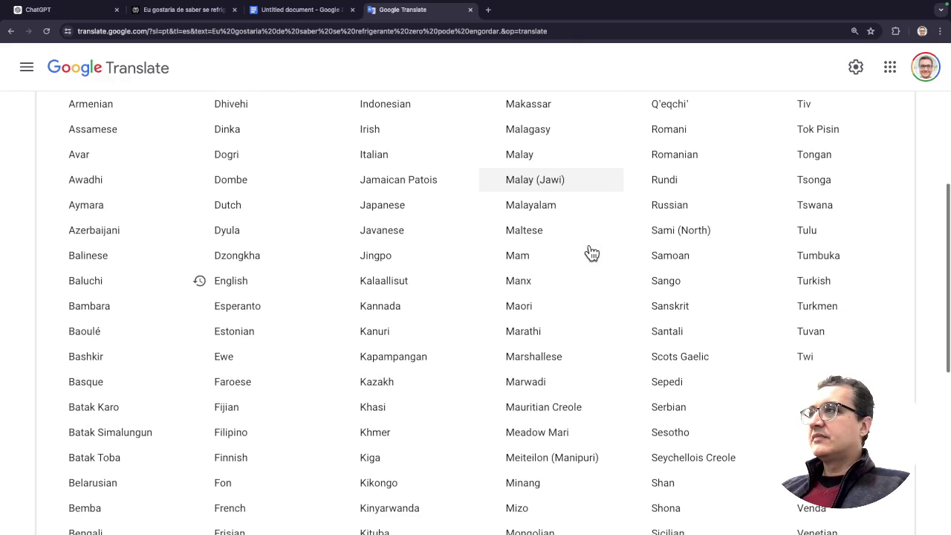
pyautogui.click(236, 287)
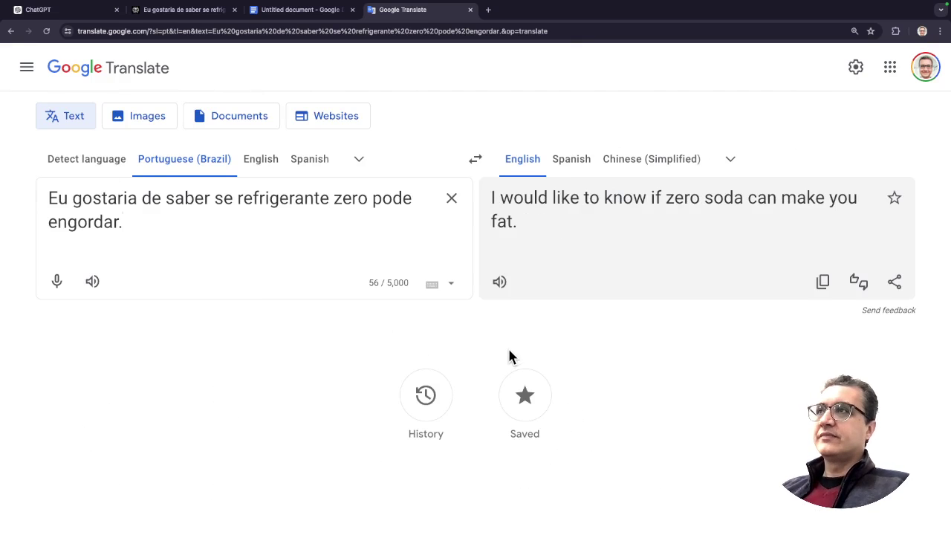
pyautogui.click(821, 286)
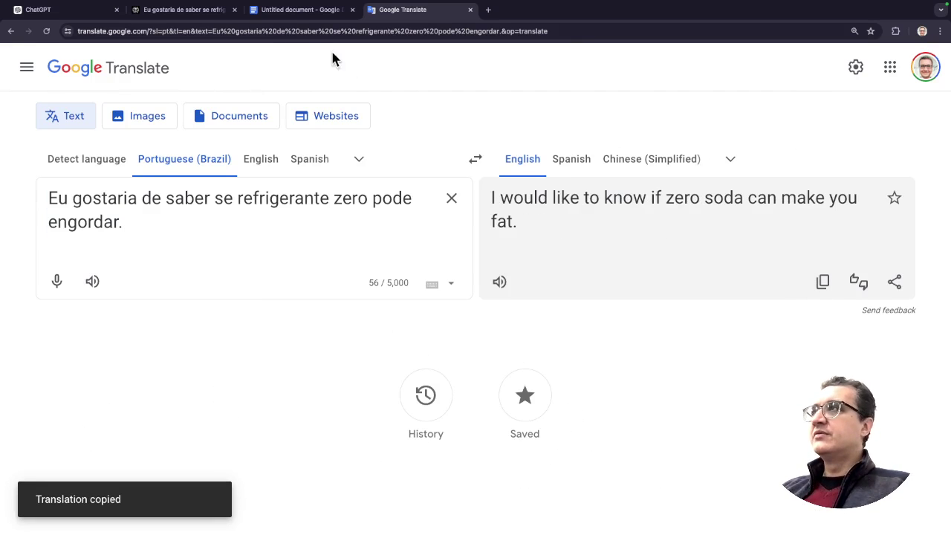
# Step: Switch to Perplexity and ask the copied question "I would like to know if zero soda can make you fat." in a new Academic thread
pyautogui.click(191, 10)
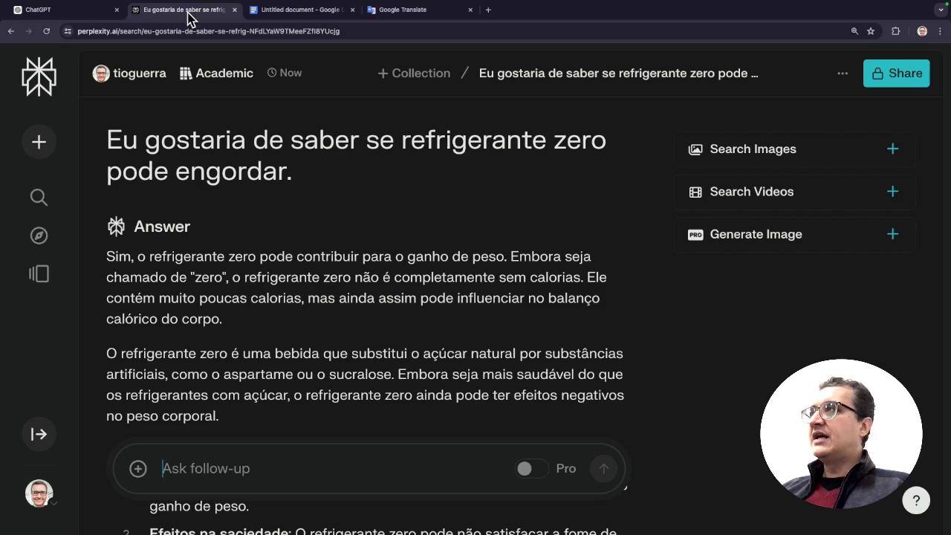
pyautogui.click(39, 151)
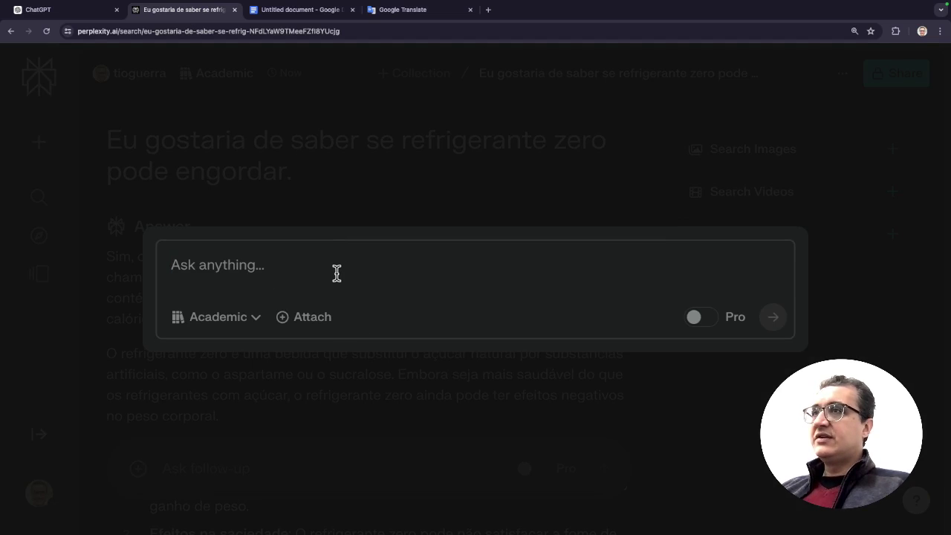
pyautogui.press('super+v')
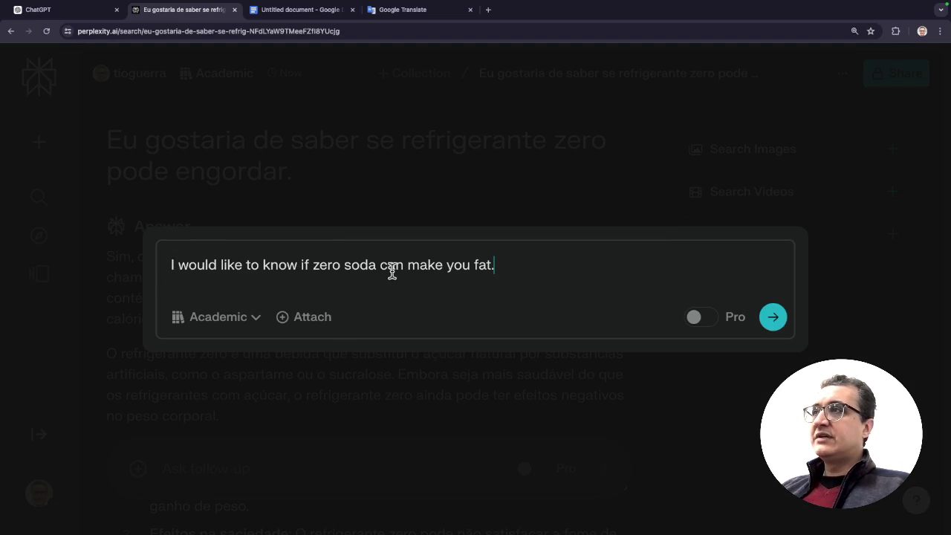
pyautogui.click(774, 318)
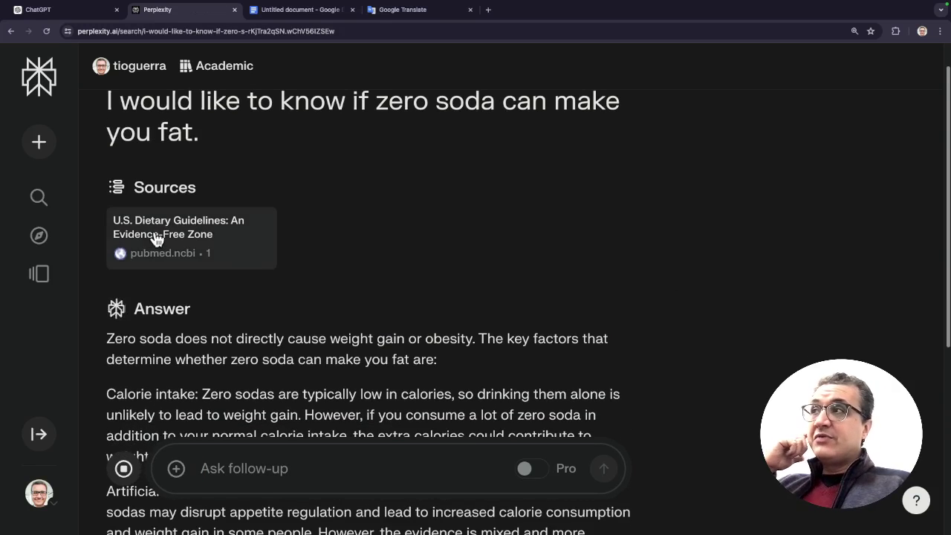
# Step: Examine the English answer's cited source and read its points on calorie intake, artificial sweeteners and hydration through to the summary
pyautogui.moveTo(152, 240)
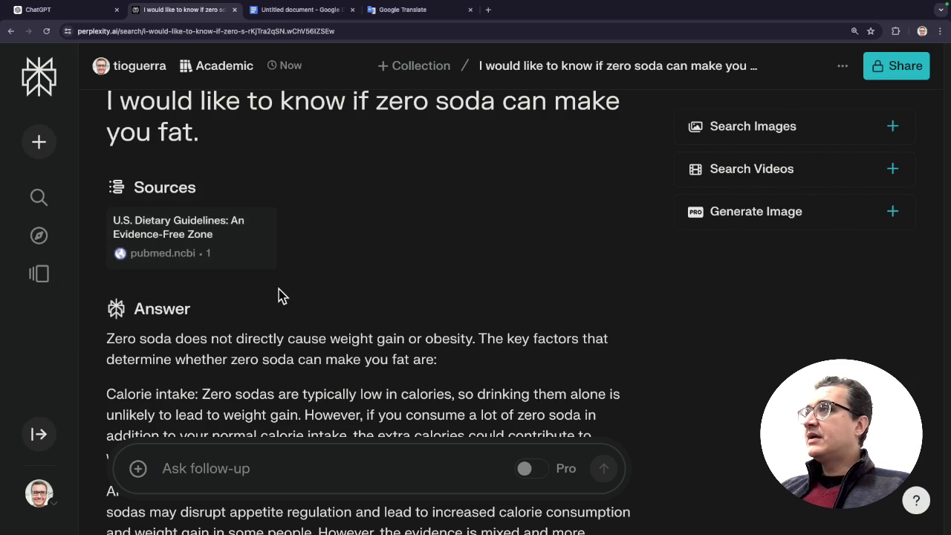
pyautogui.scroll(-2, 290, 309)
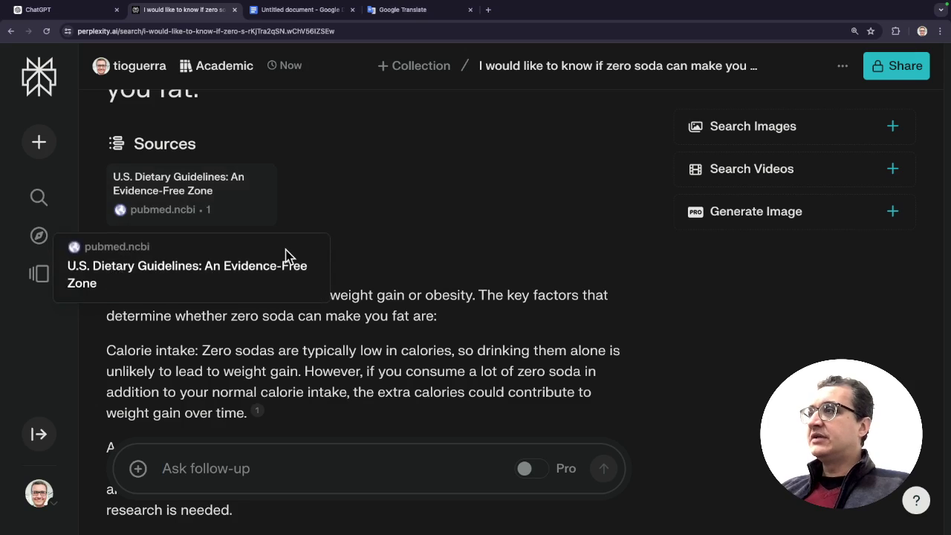
pyautogui.scroll(-2, 286, 252)
pyautogui.scroll(5, 286, 249)
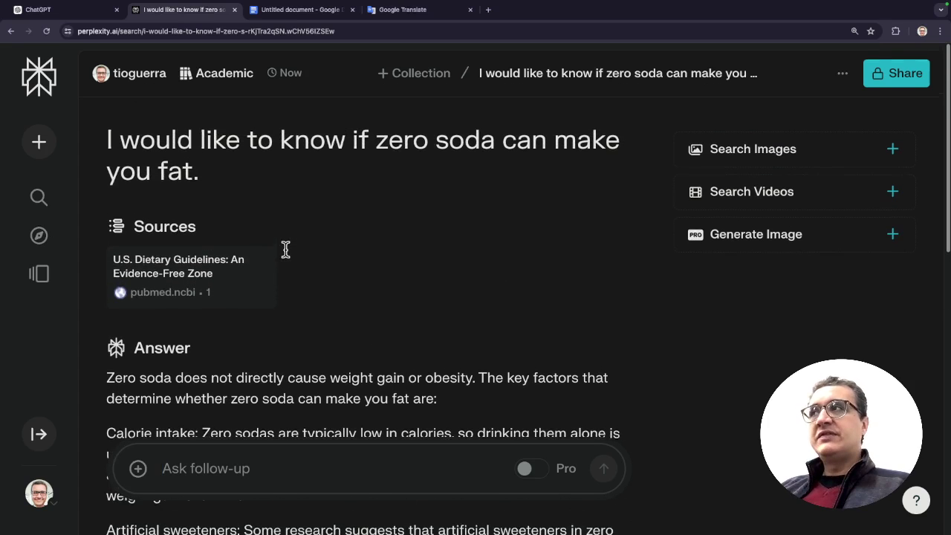
pyautogui.scroll(-5, 252, 297)
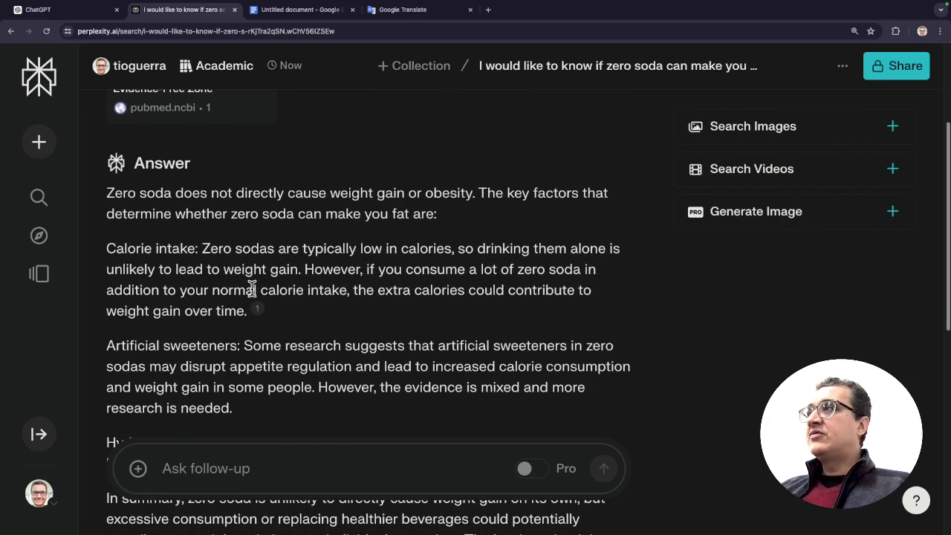
pyautogui.scroll(-10, 230, 314)
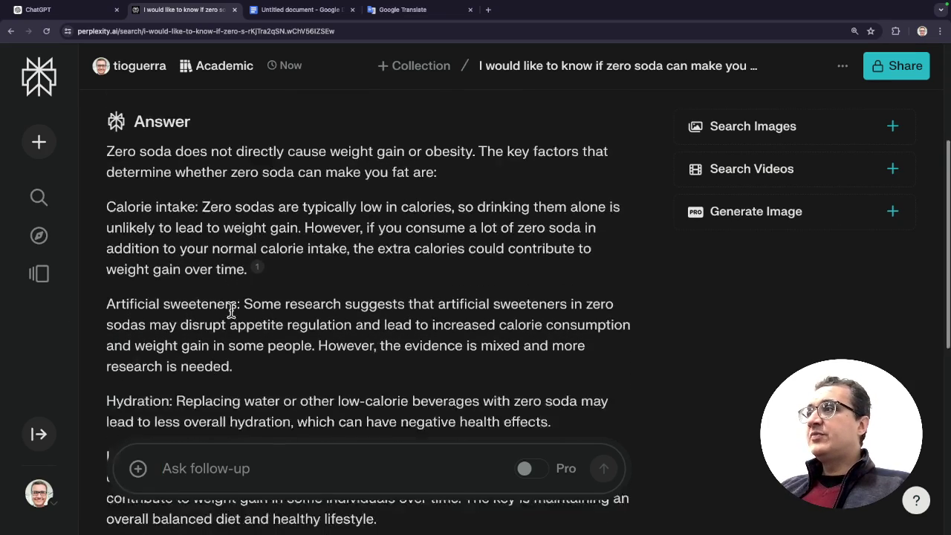
pyautogui.scroll(5, 232, 317)
pyautogui.scroll(3, 233, 316)
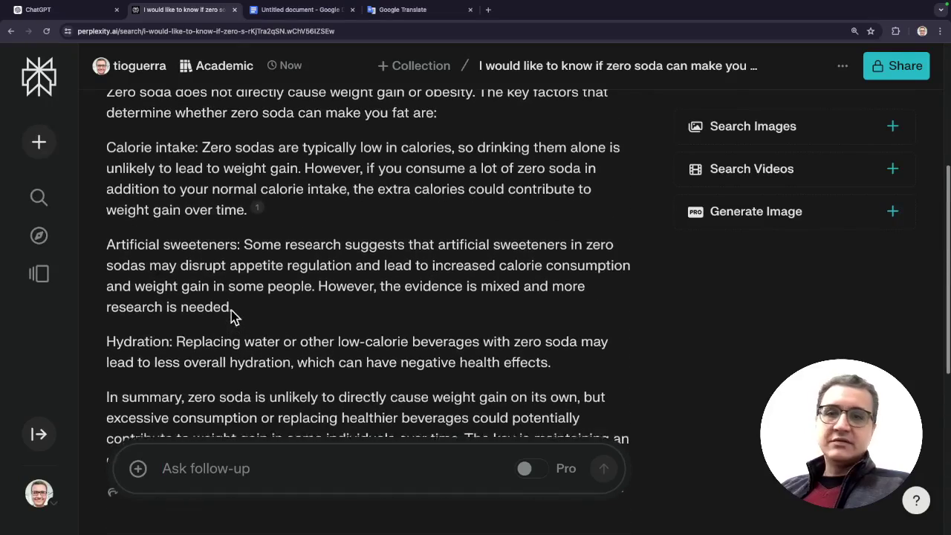
pyautogui.scroll(1, 230, 311)
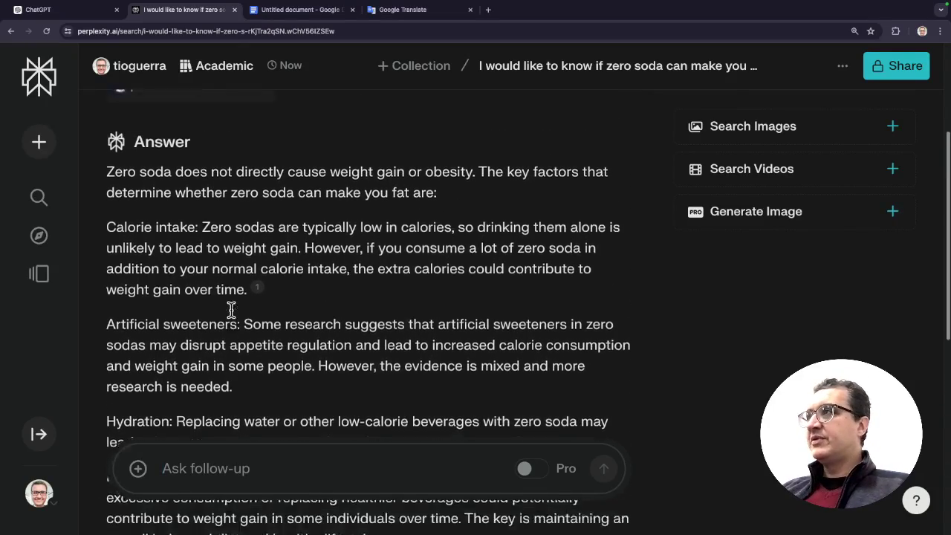
pyautogui.scroll(-5, 231, 313)
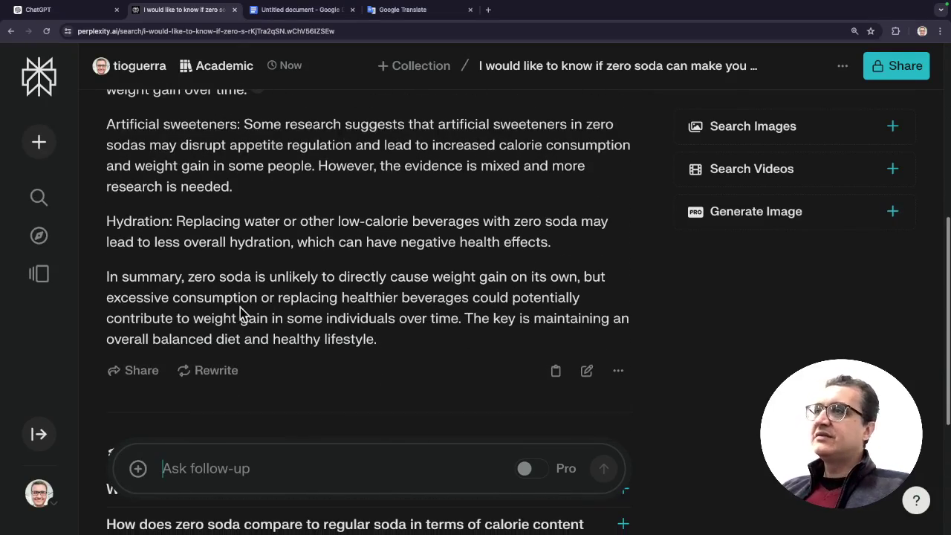
# Step: Copy the whole answer and translate it from English to Portuguese (Brazil) in Google Translate, replacing the question there
pyautogui.click(555, 371)
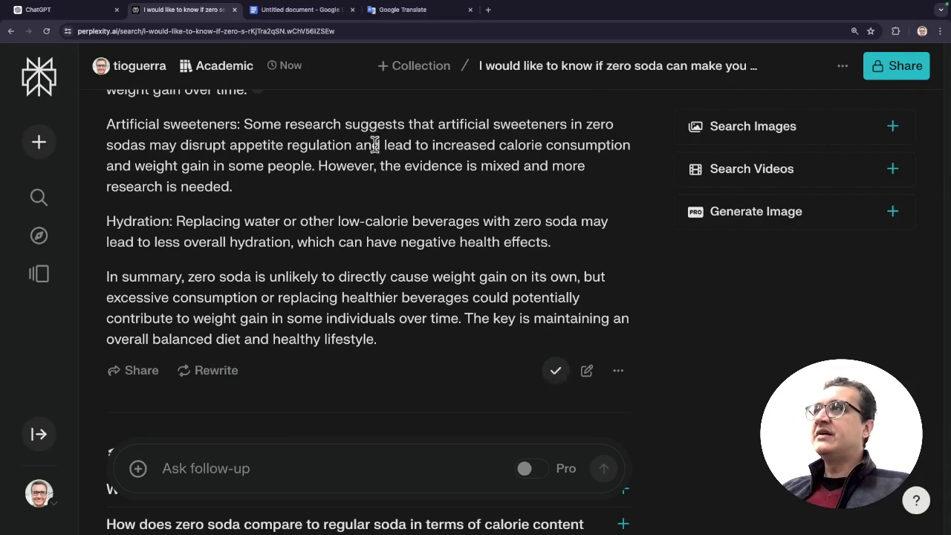
pyautogui.click(407, 15)
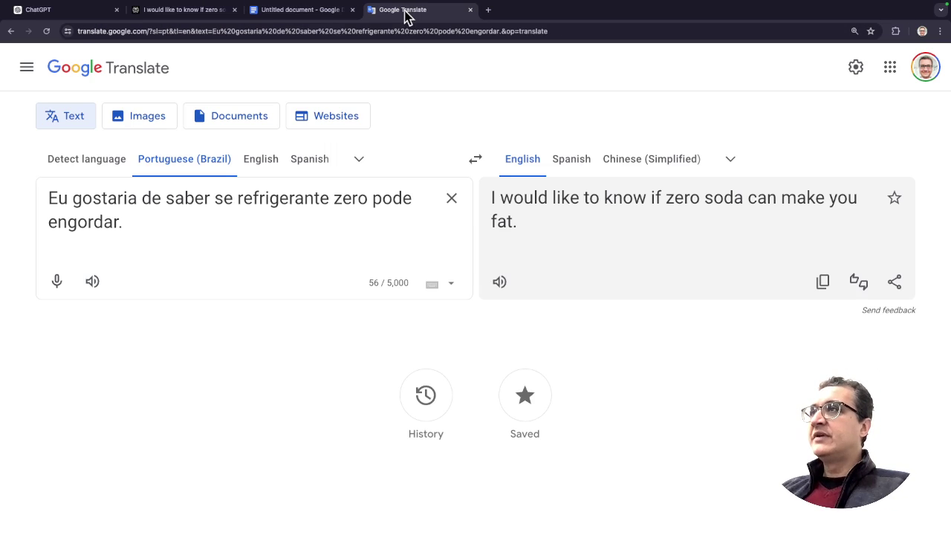
pyautogui.click(477, 160)
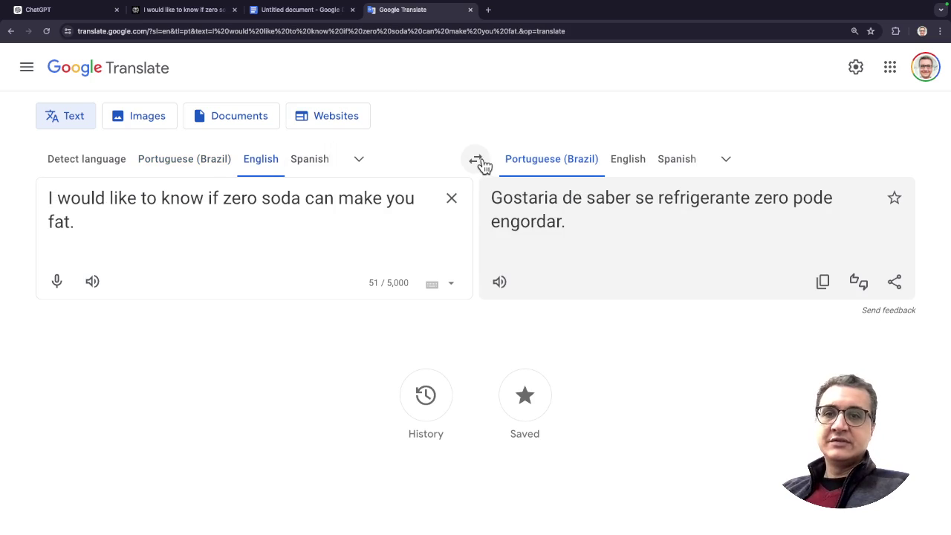
pyautogui.tripleClick(234, 227)
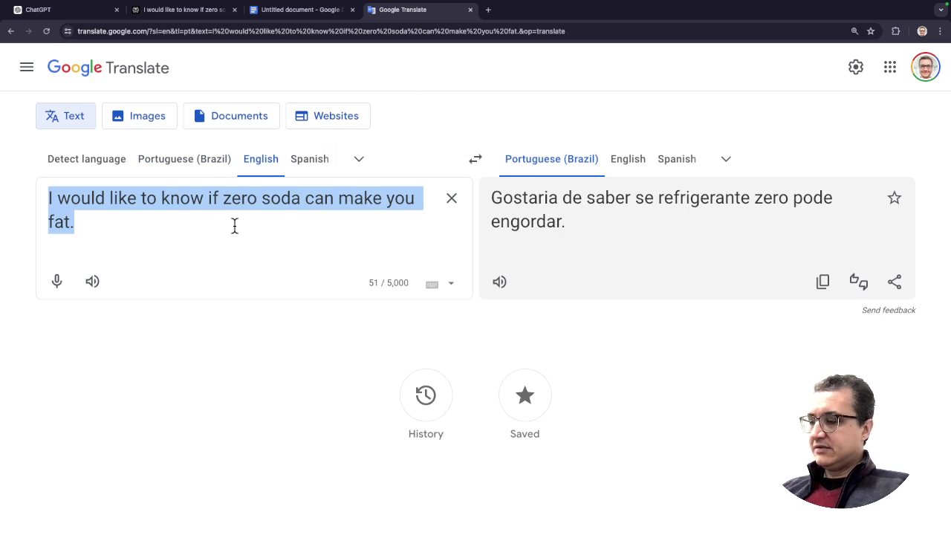
pyautogui.hotkey('ctrl', 'v')
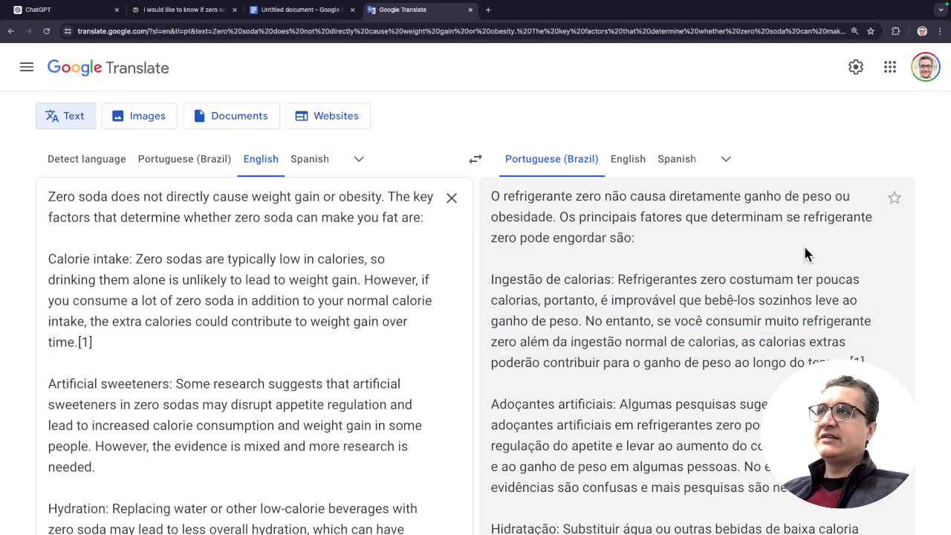
# Step: Read the Portuguese translation of the answer from the calorie intake paragraph down to the citation
pyautogui.scroll(-1, 916, 291)
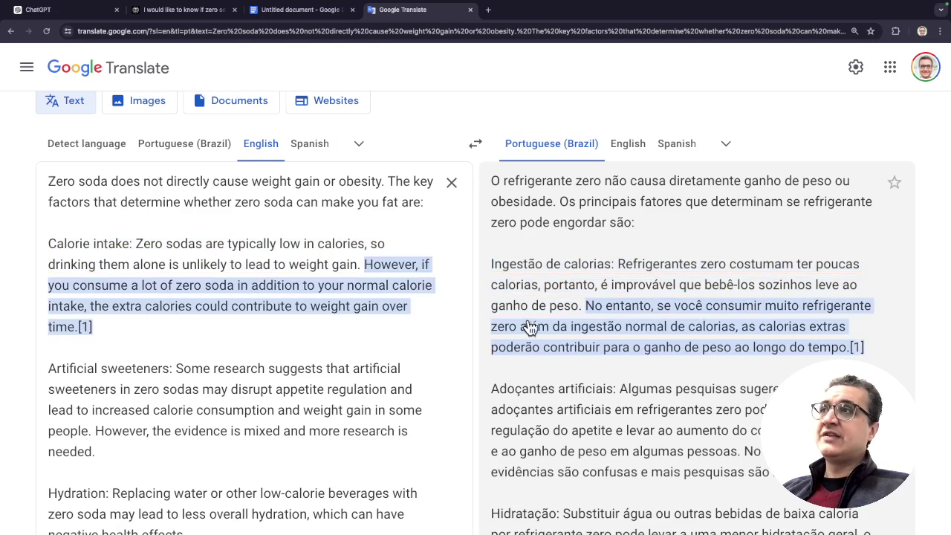
pyautogui.scroll(-2, 743, 353)
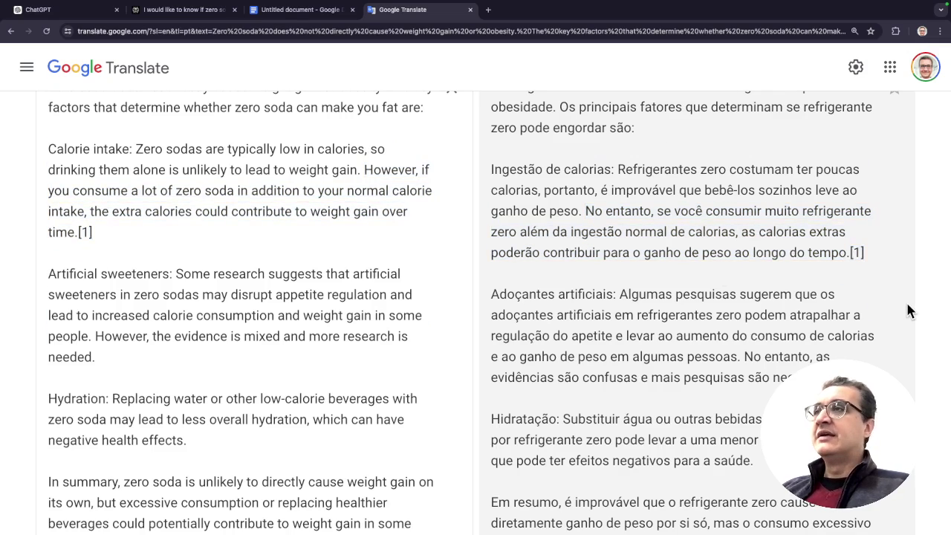
pyautogui.scroll(-1, 906, 310)
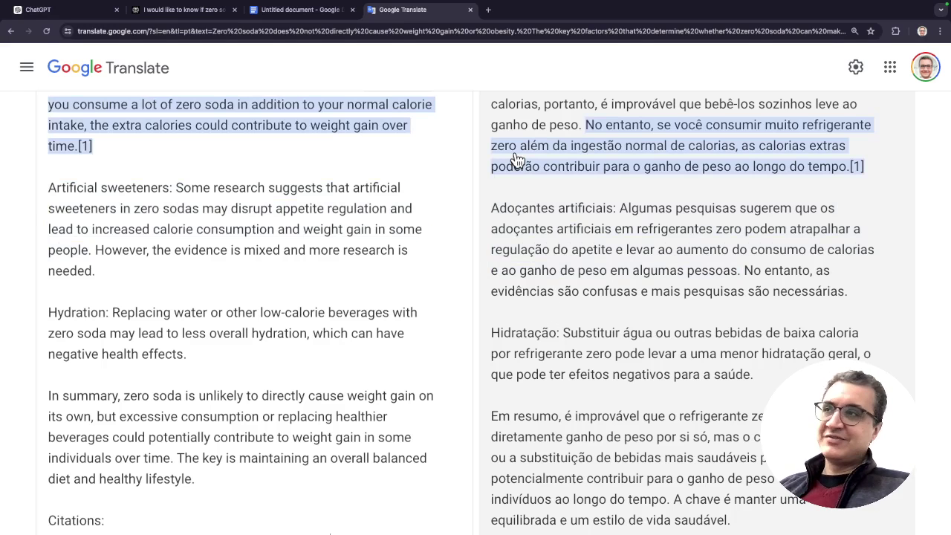
pyautogui.scroll(-2, 568, 340)
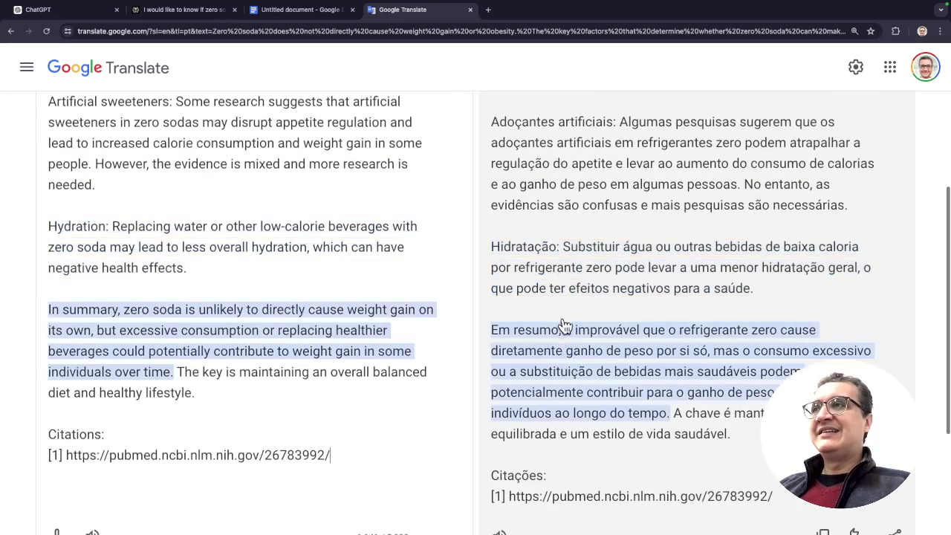
pyautogui.scroll(-3, 579, 424)
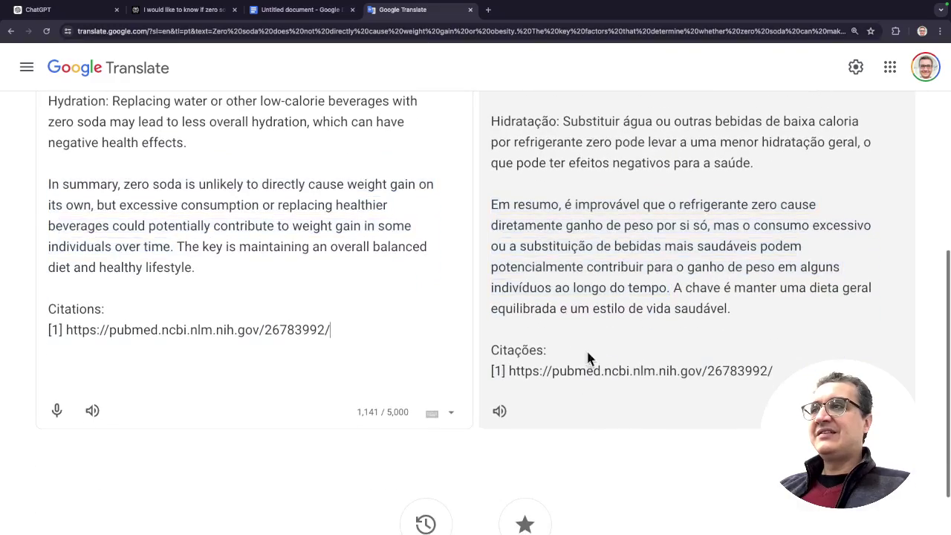
pyautogui.scroll(6, 628, 197)
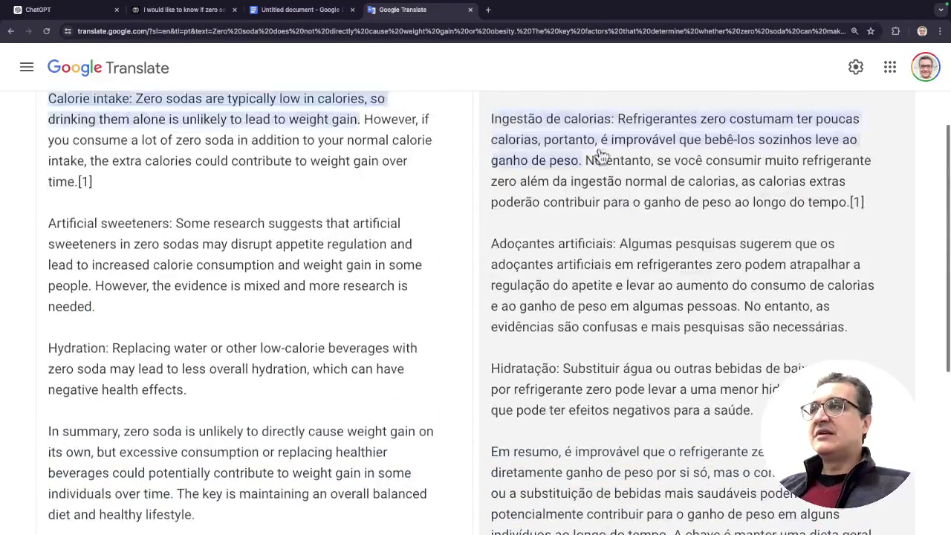
# Step: Return to the Perplexity thread, check its cited source, and copy the English question from the heading
pyautogui.click(178, 9)
pyautogui.scroll(10, 240, 291)
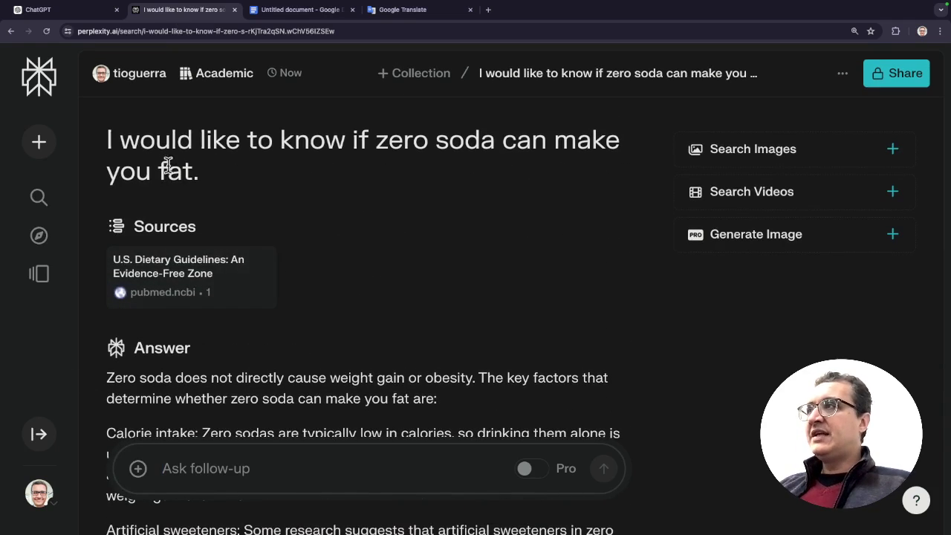
pyautogui.moveTo(228, 295)
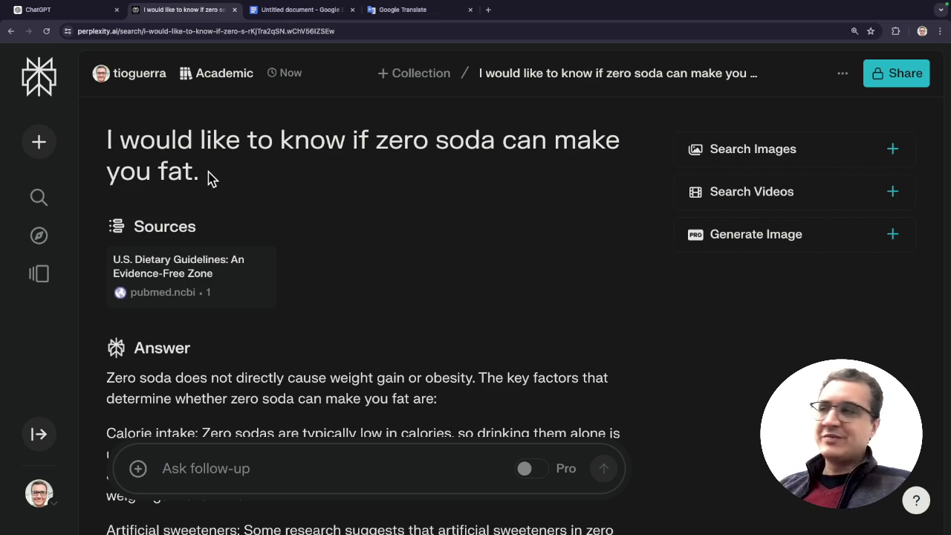
pyautogui.moveTo(204, 176); pyautogui.dragTo(104, 146)
pyautogui.hotkey('ctrl', 'c')
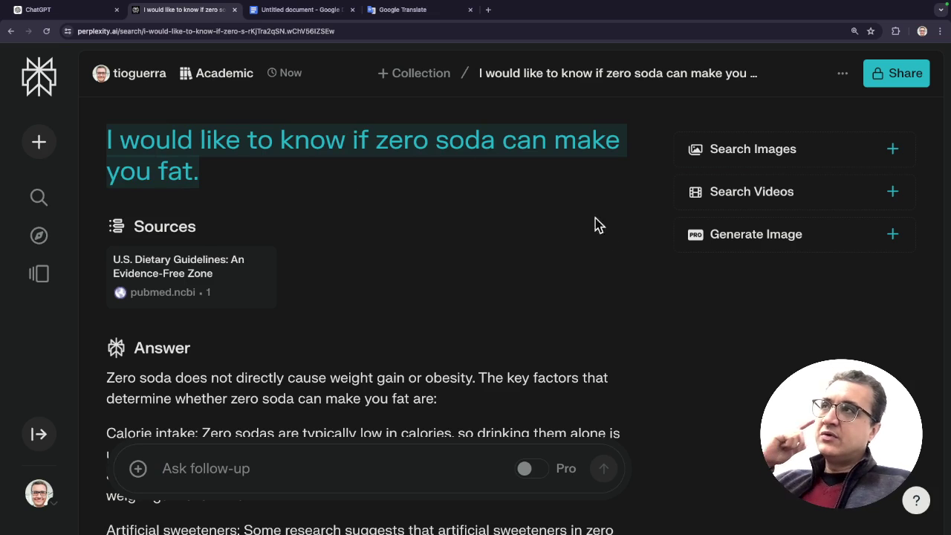
pyautogui.click(608, 241)
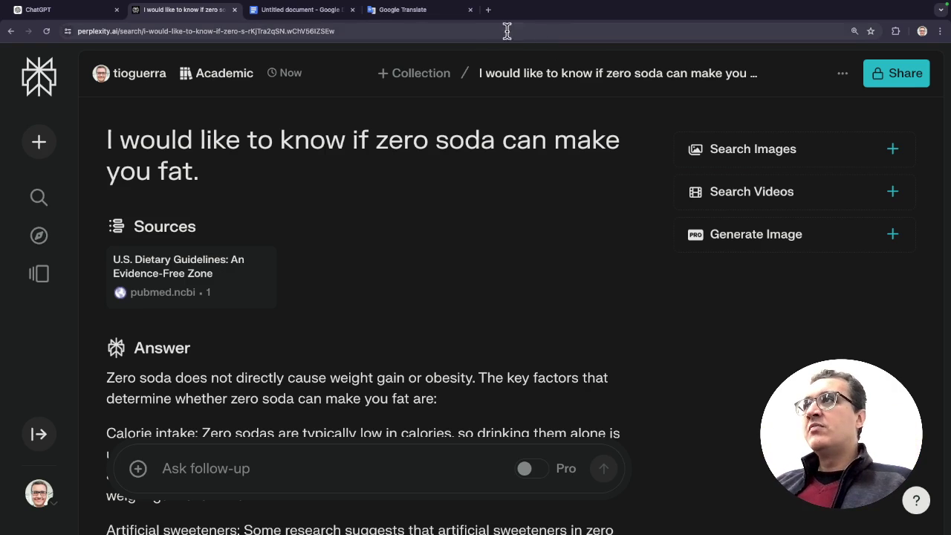
# Step: Switch to the Consensus research search engine by opening consensus.app in a new browser tab
pyautogui.click(489, 10)
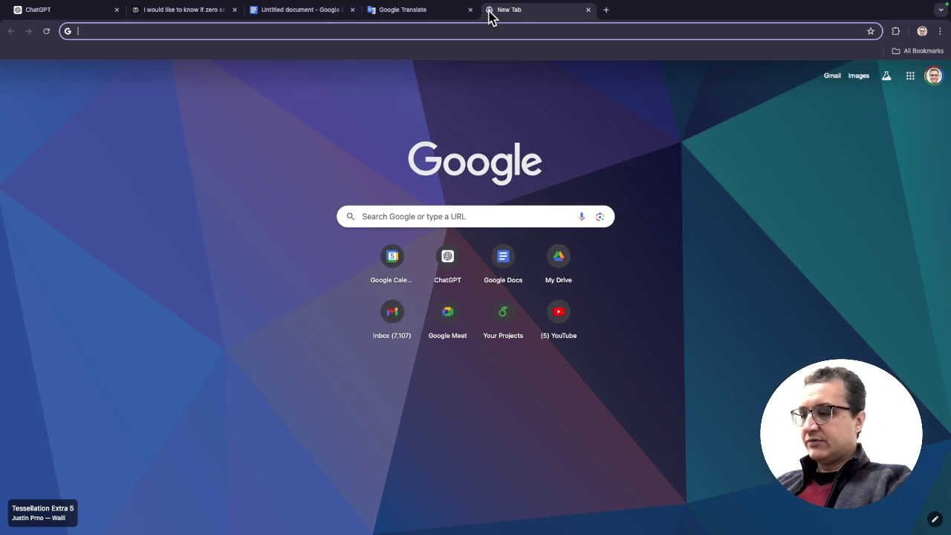
pyautogui.write('consen')
pyautogui.write('sus')
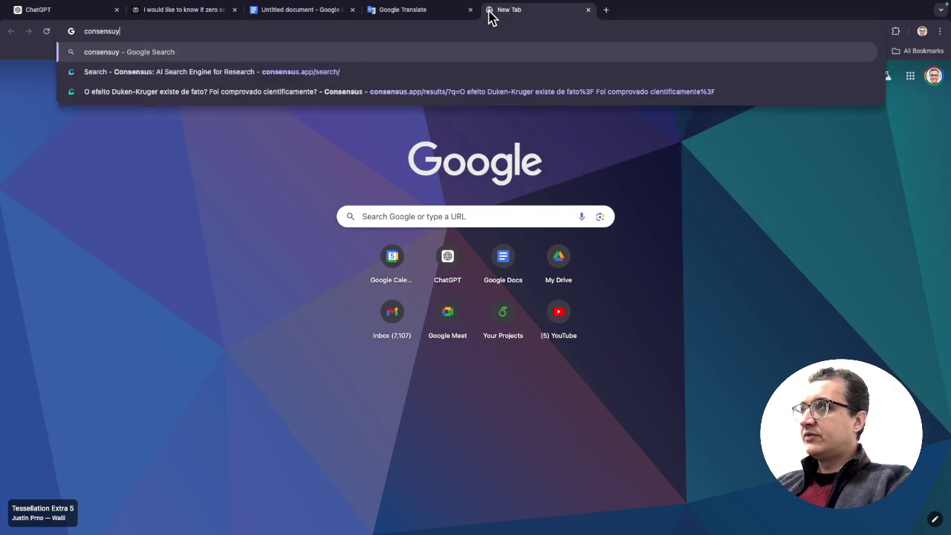
pyautogui.write('.app')
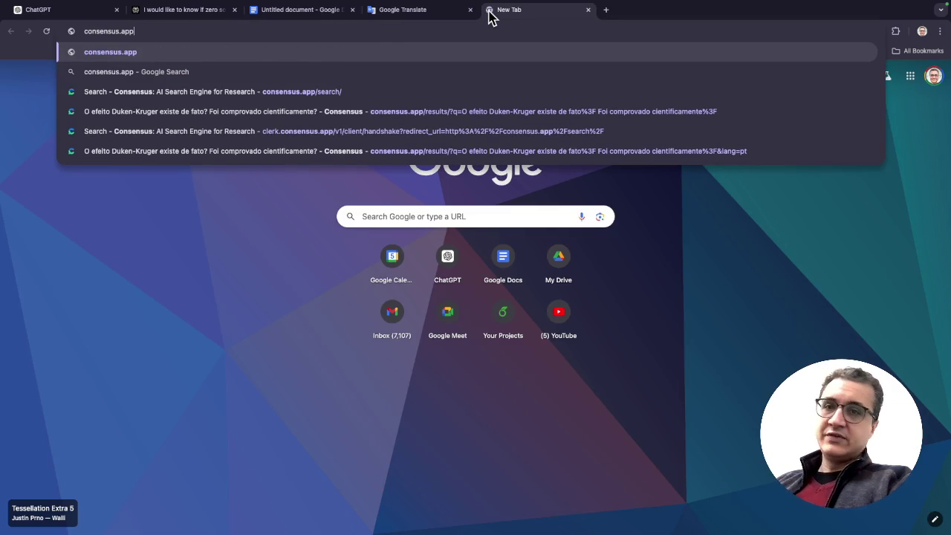
pyautogui.press('Return')
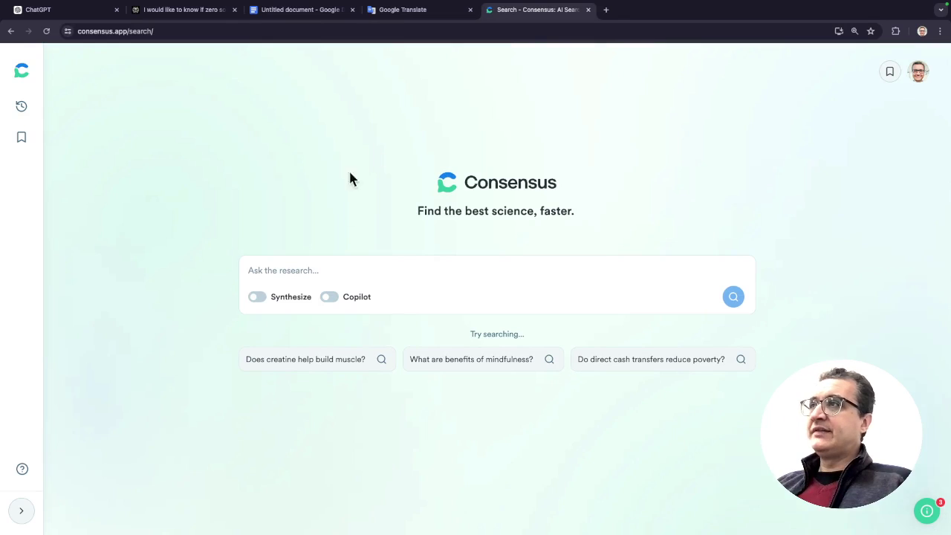
# Step: Search the research with the copied question "I would like to know if zero soda can make you fat."
pyautogui.click(371, 276)
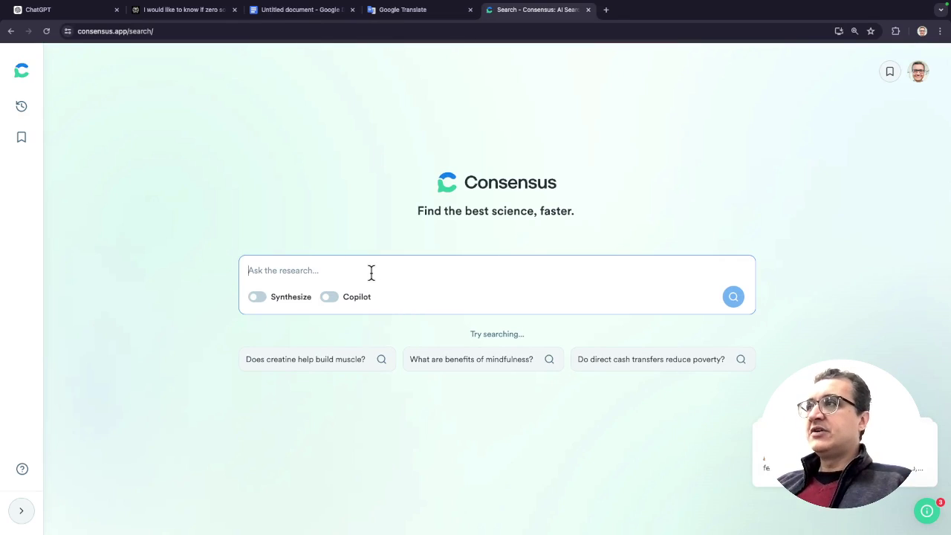
pyautogui.click(369, 274)
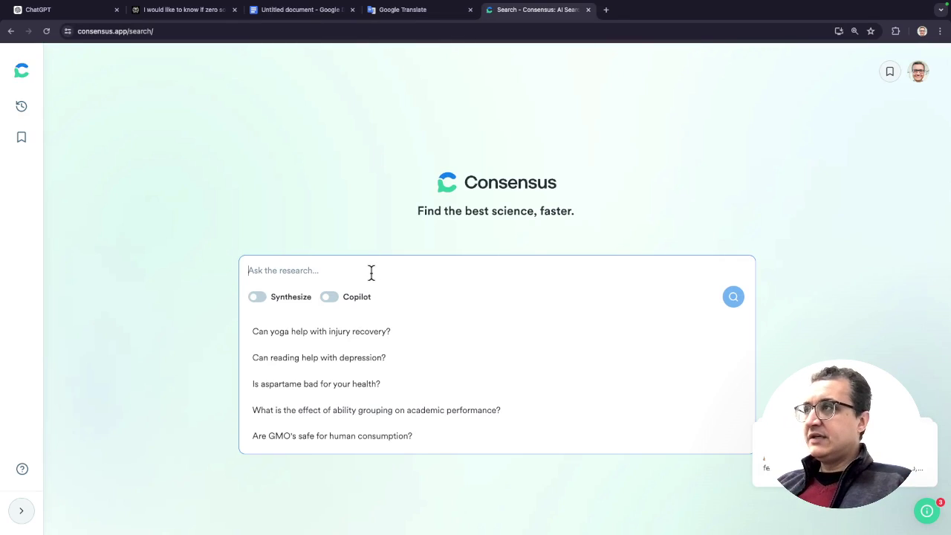
pyautogui.hotkey('ctrl', 'v')
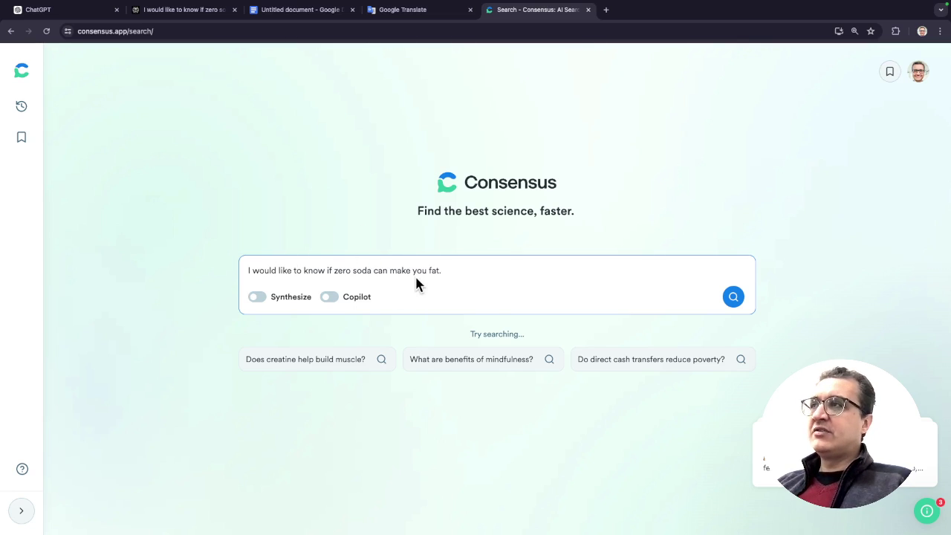
pyautogui.click(734, 299)
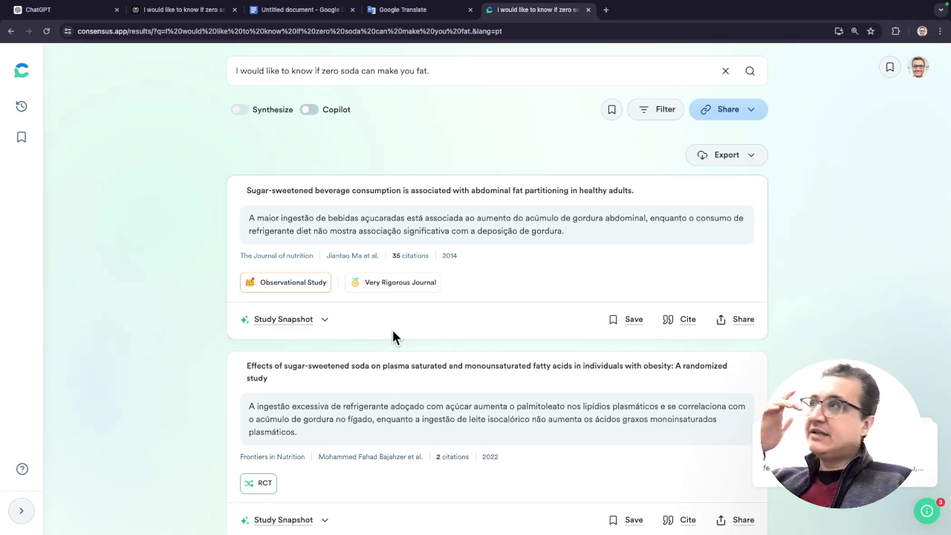
# Step: Skim the listed studies and check their Study Snapshot, study-type and journal-rigor labels
pyautogui.scroll(-5, 393, 331)
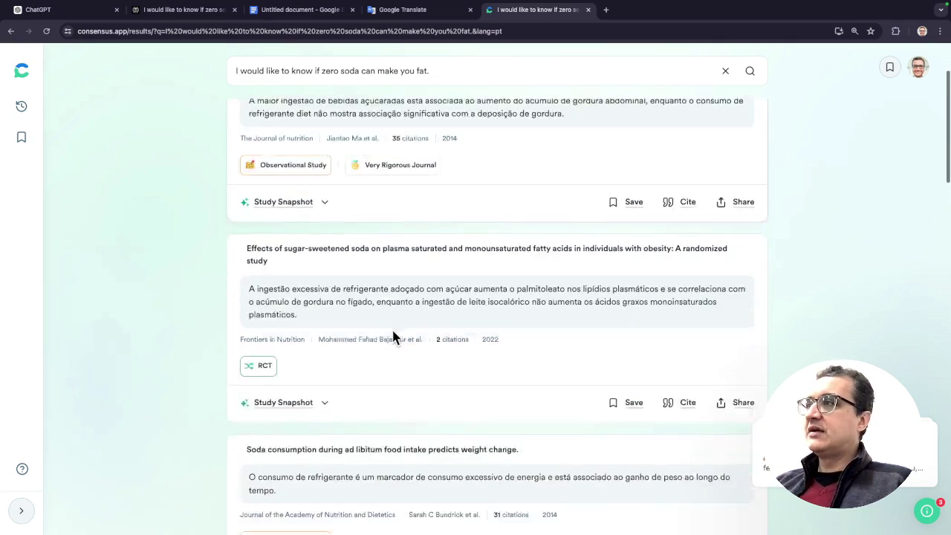
pyautogui.scroll(-7, 393, 337)
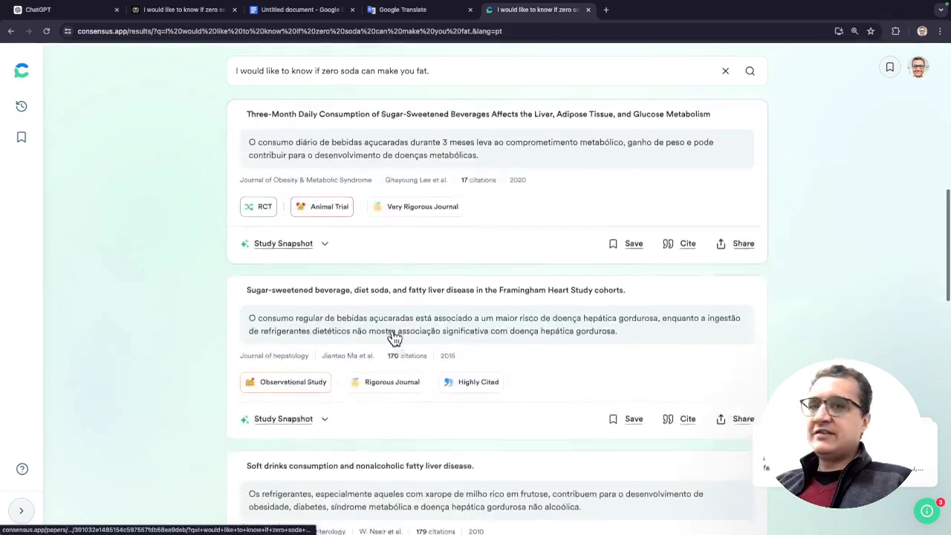
pyautogui.scroll(12, 393, 337)
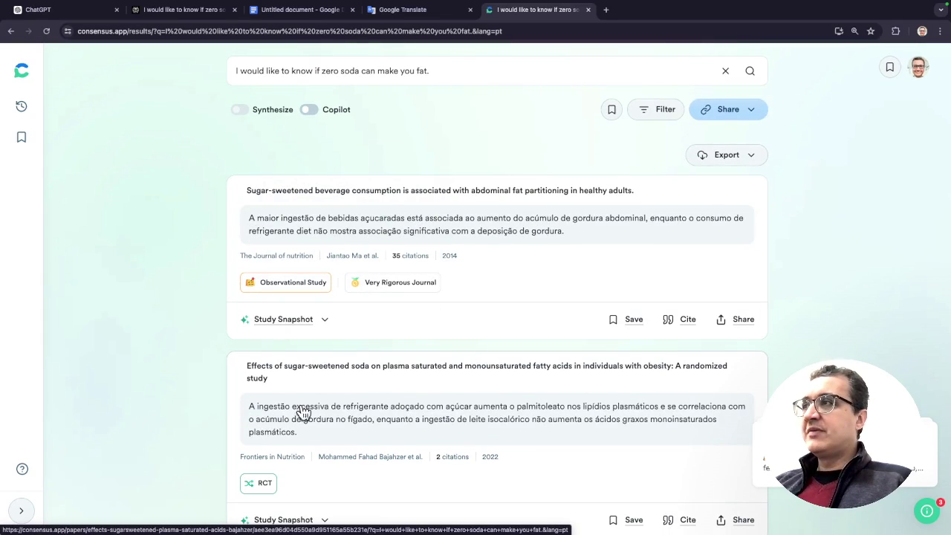
pyautogui.scroll(-1, 327, 431)
pyautogui.scroll(-3, 327, 431)
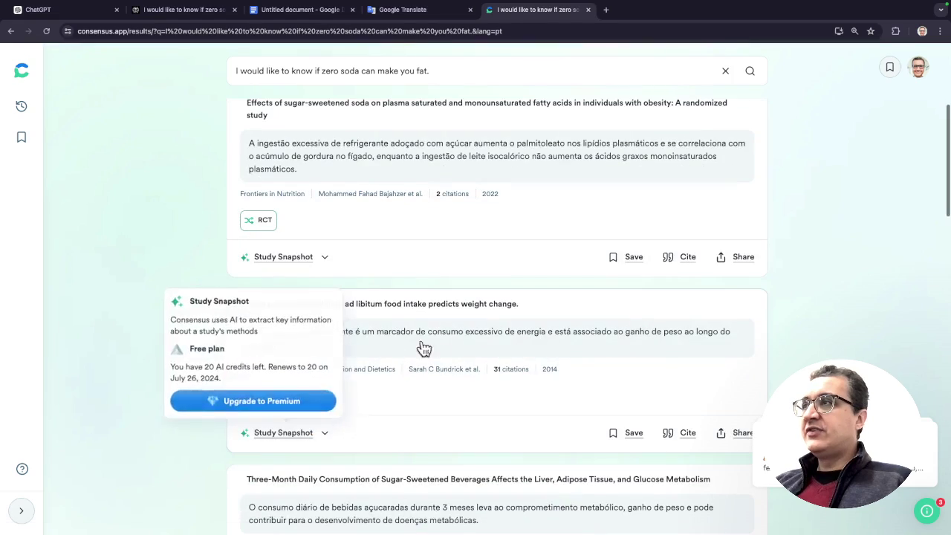
pyautogui.scroll(-2, 333, 379)
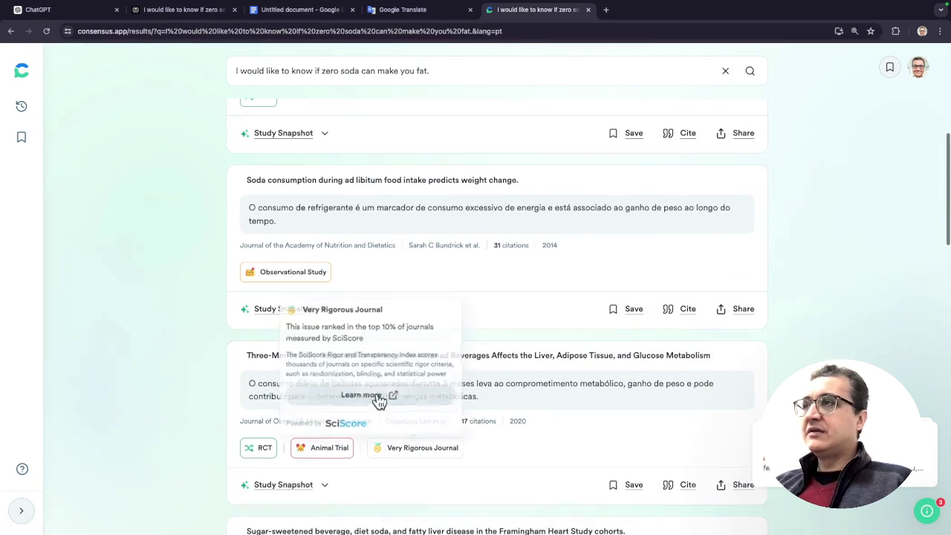
pyautogui.scroll(5, 544, 408)
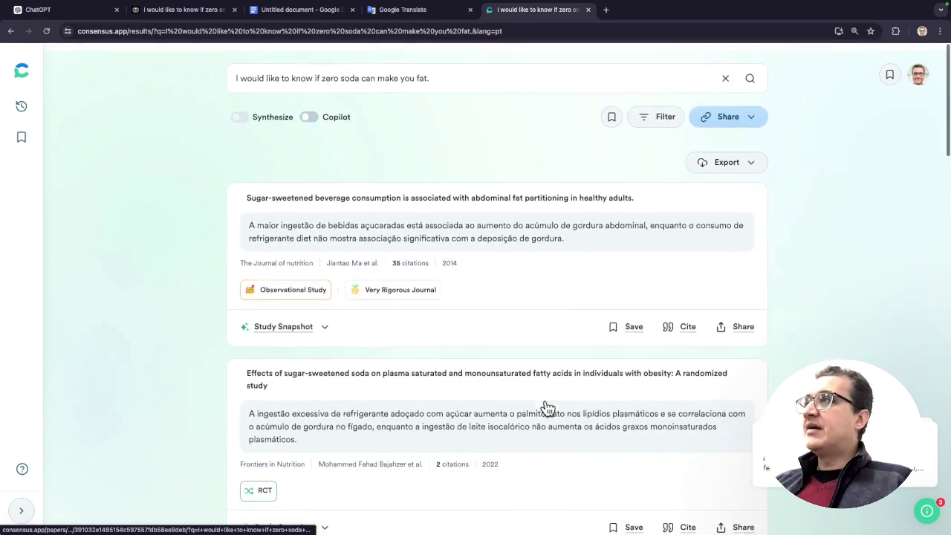
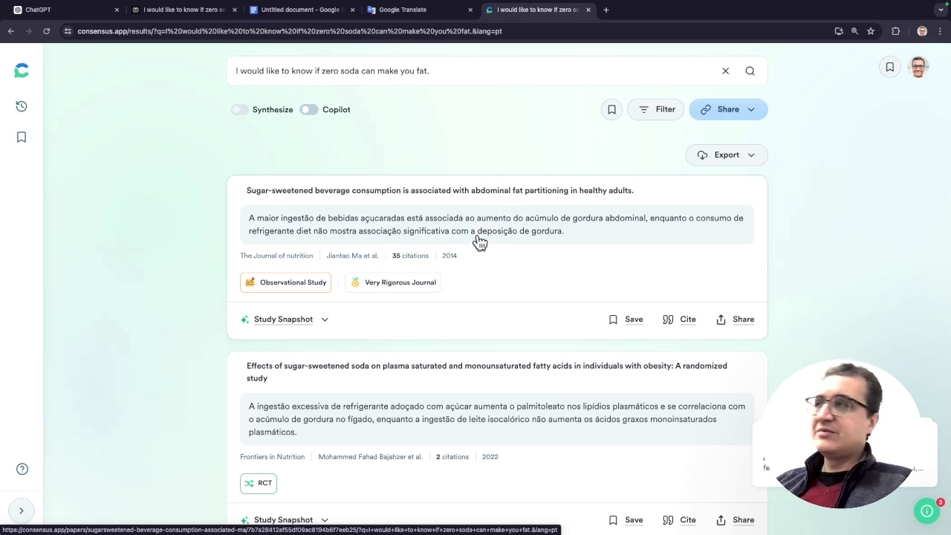
# Step: Read the Portuguese key finding of each listed study, from the abdominal fat paper down to the related searches
pyautogui.scroll(-2, 484, 237)
pyautogui.scroll(2, 484, 238)
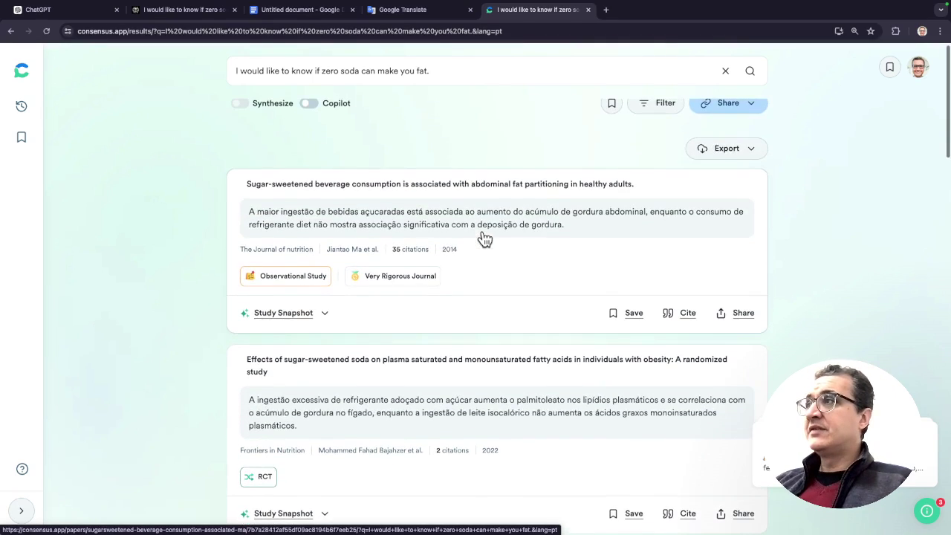
pyautogui.scroll(-1, 476, 234)
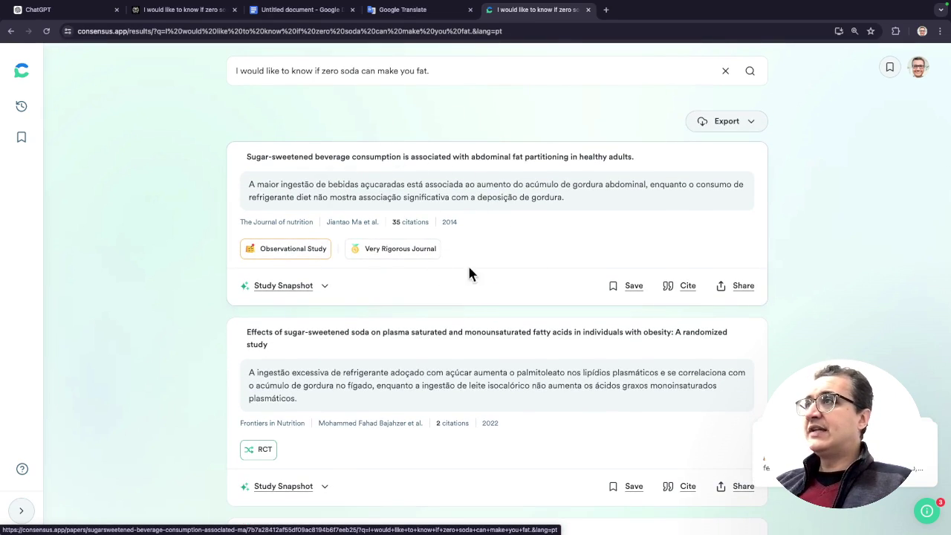
pyautogui.scroll(-1, 484, 246)
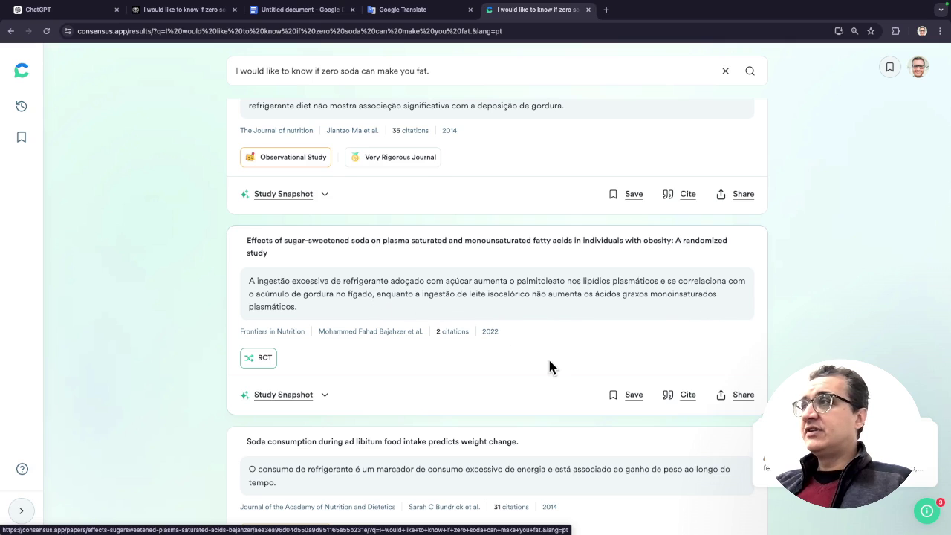
pyautogui.scroll(-2, 550, 366)
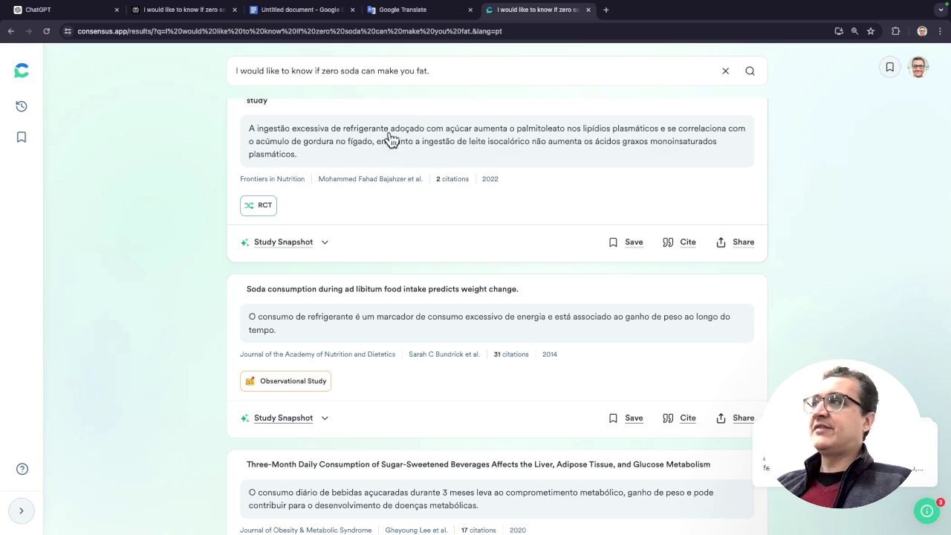
pyautogui.scroll(-1, 377, 327)
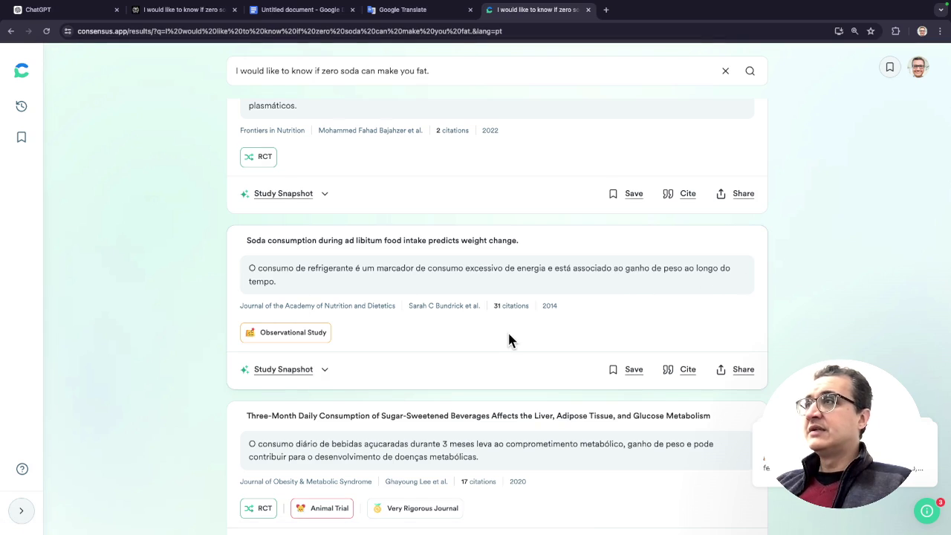
pyautogui.scroll(-2, 496, 352)
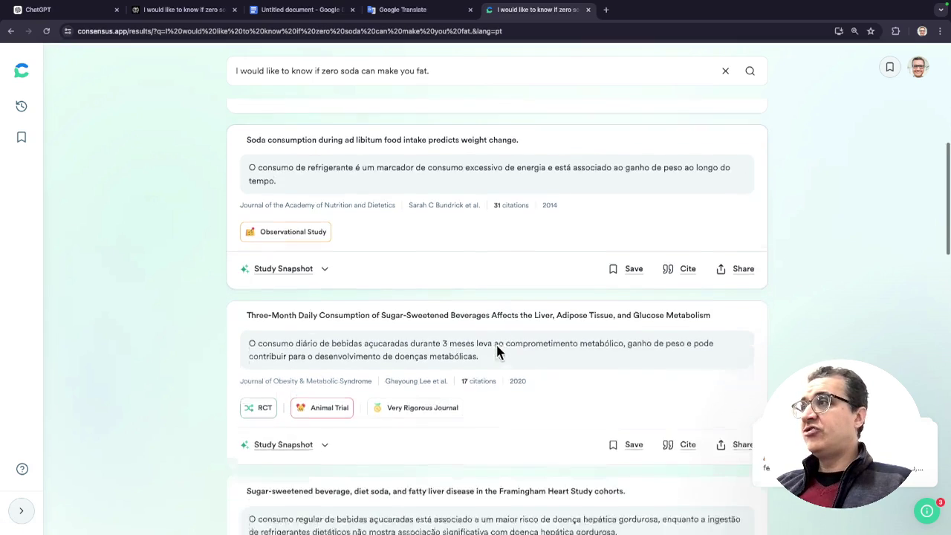
pyautogui.scroll(-2, 497, 352)
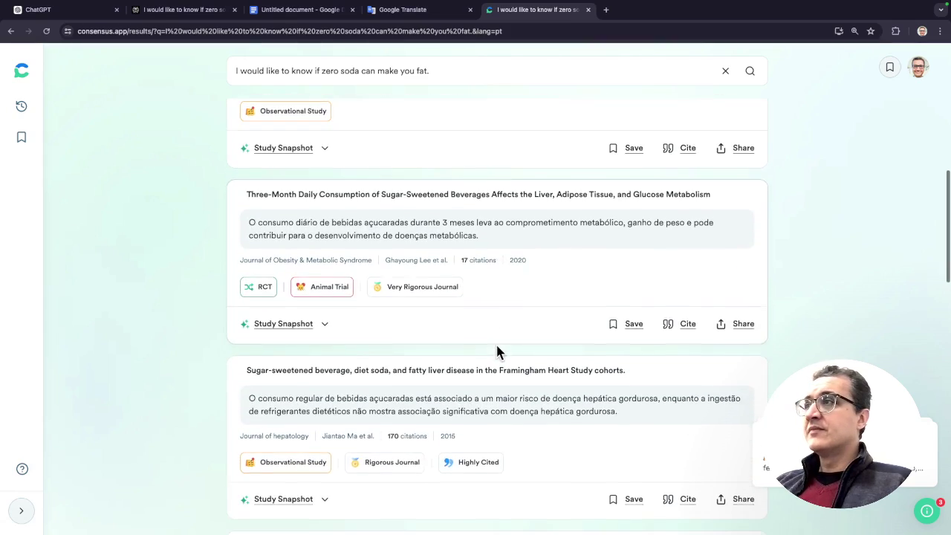
pyautogui.scroll(-4, 497, 352)
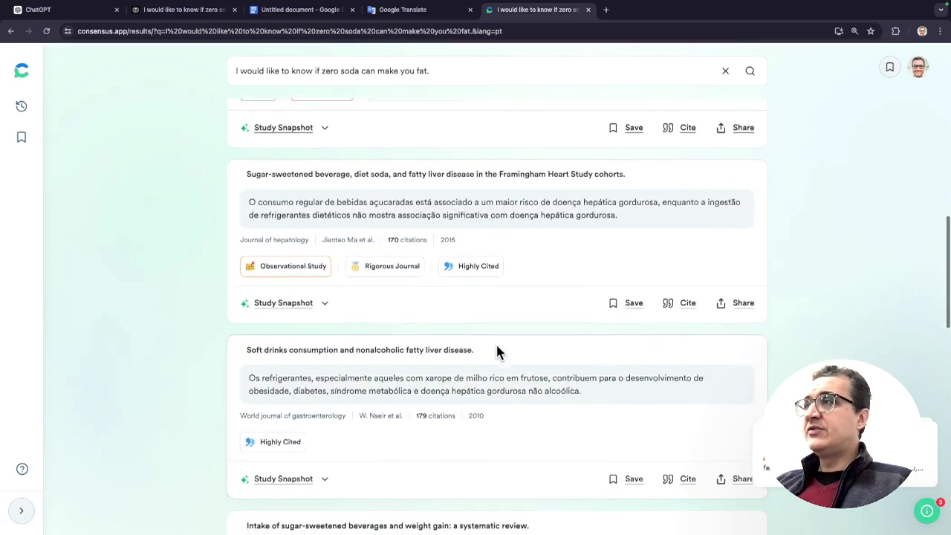
pyautogui.scroll(-4, 498, 352)
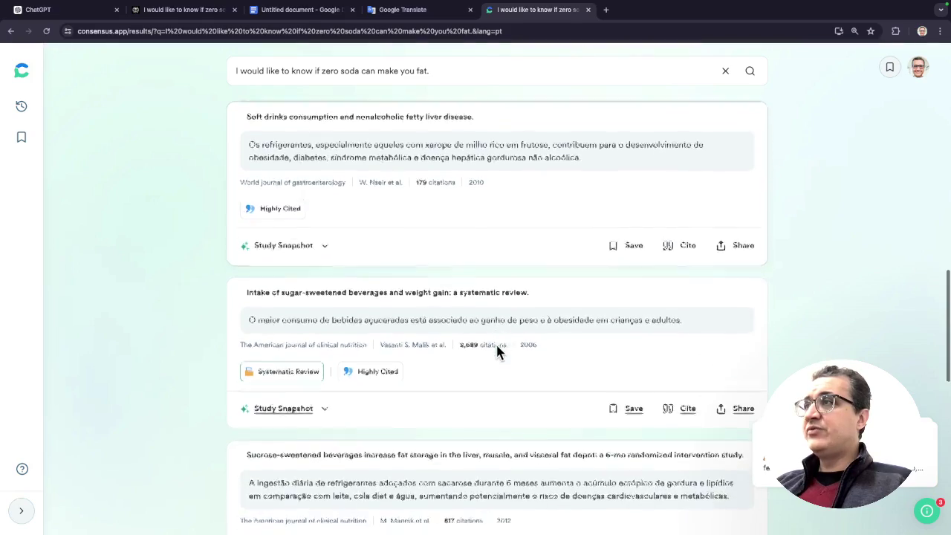
pyautogui.scroll(-6, 498, 352)
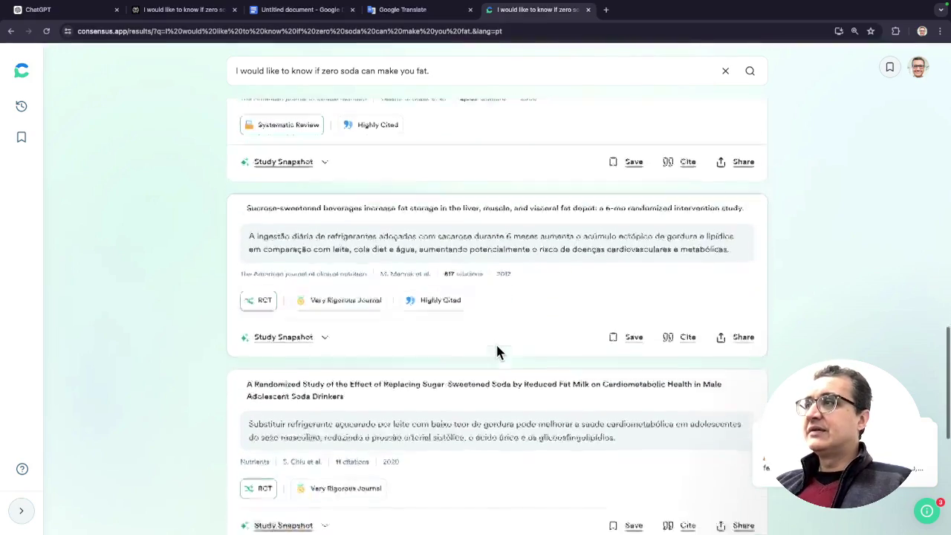
pyautogui.scroll(-2, 498, 353)
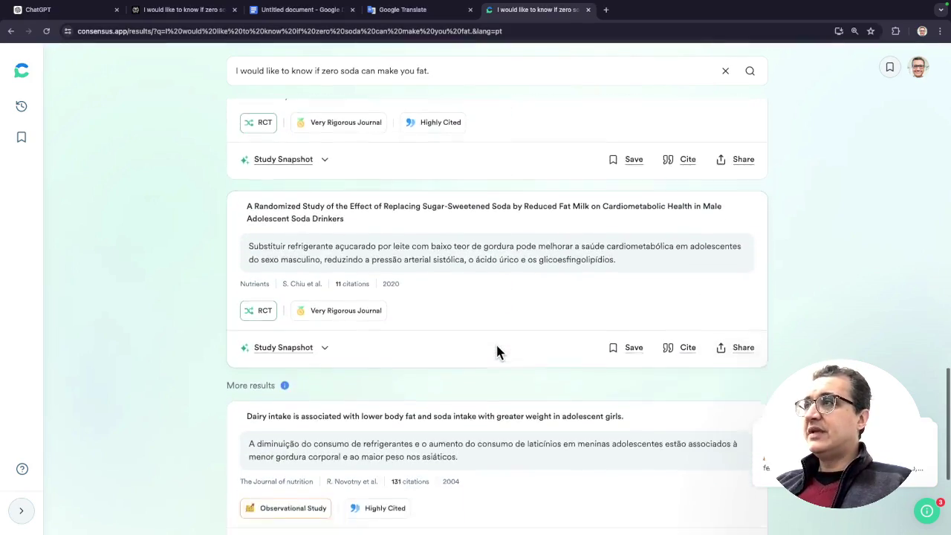
pyautogui.scroll(-3, 498, 352)
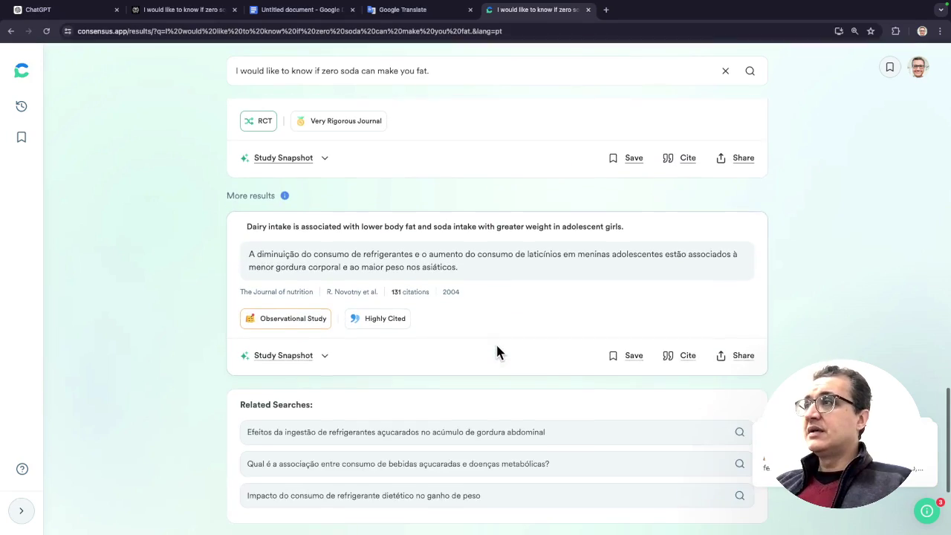
pyautogui.scroll(10, 496, 347)
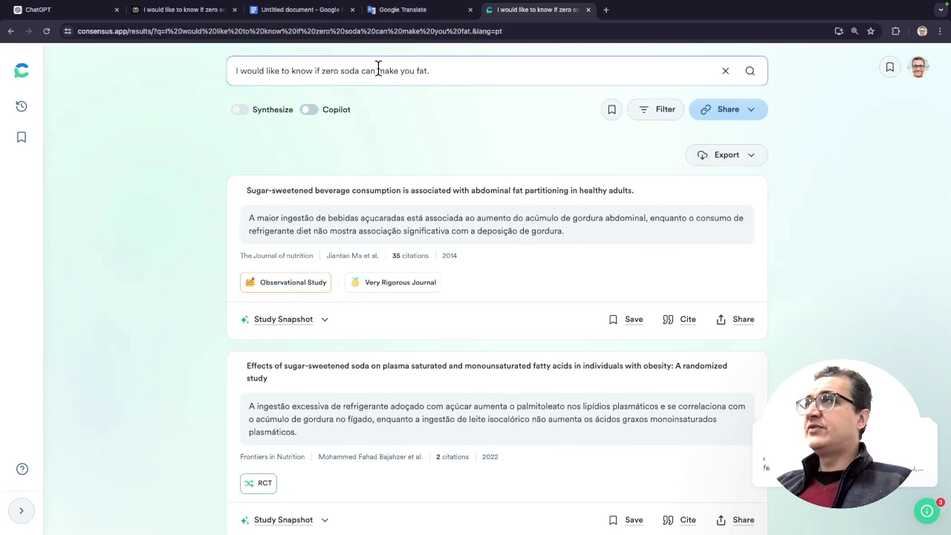
# Step: Replace the query with "Does diet coke make people fat?" and run the search
pyautogui.tripleClick(375, 70)
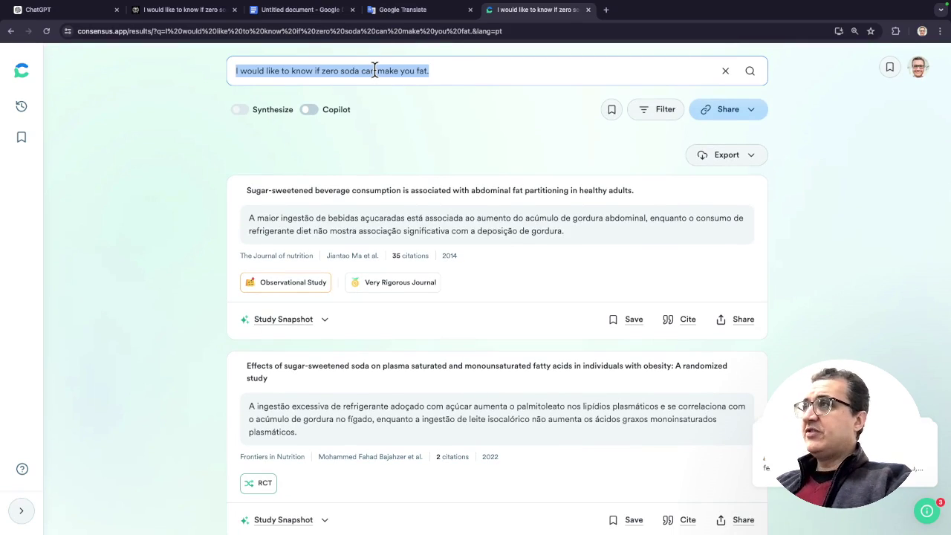
pyautogui.write('Do')
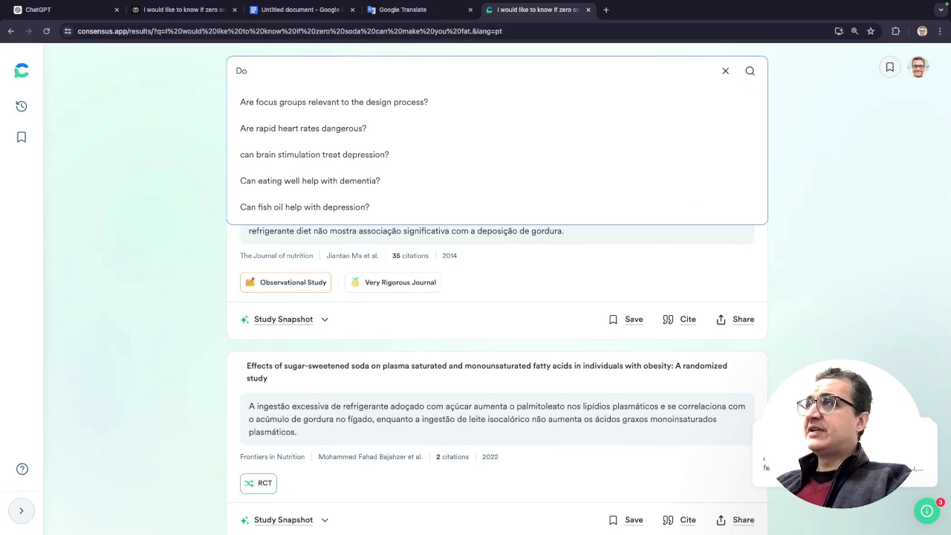
pyautogui.write('es diet')
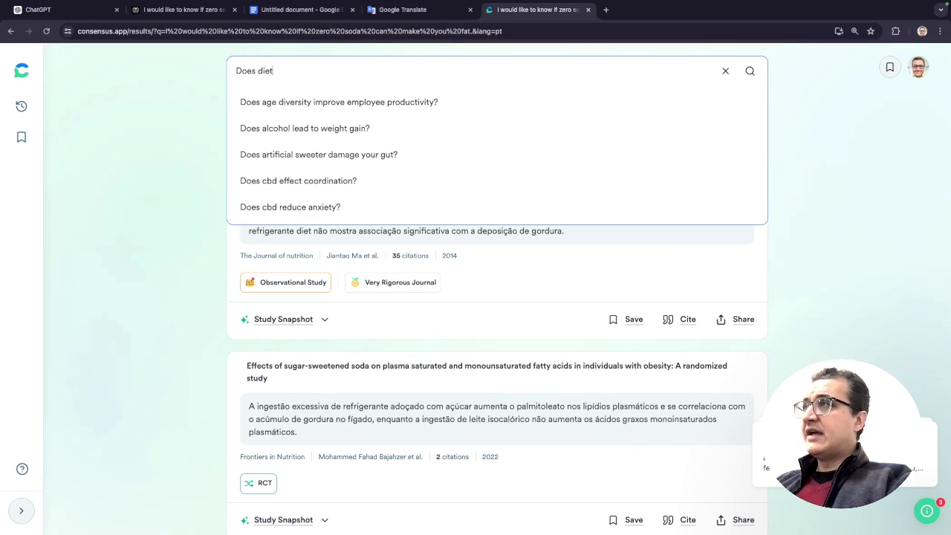
pyautogui.write(' coke')
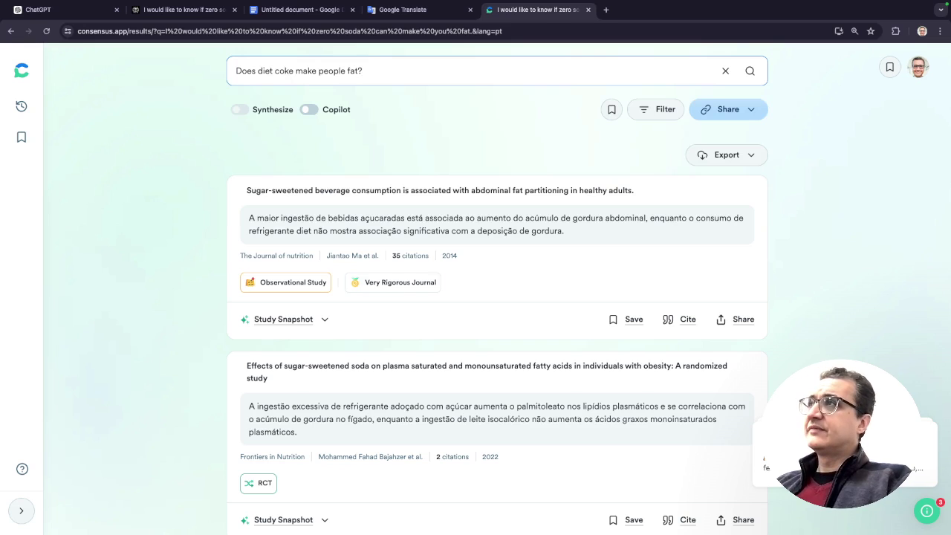
pyautogui.write('make people fat?')
pyautogui.press('Return')
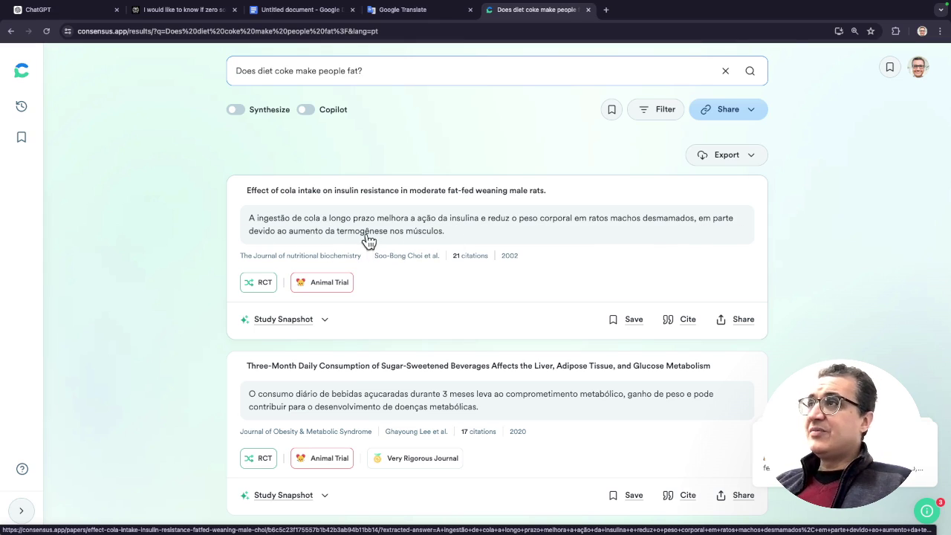
# Step: Skim the studies listed for the diet coke question, checking their key findings, study types and journal-rigor labels
pyautogui.scroll(-2, 391, 361)
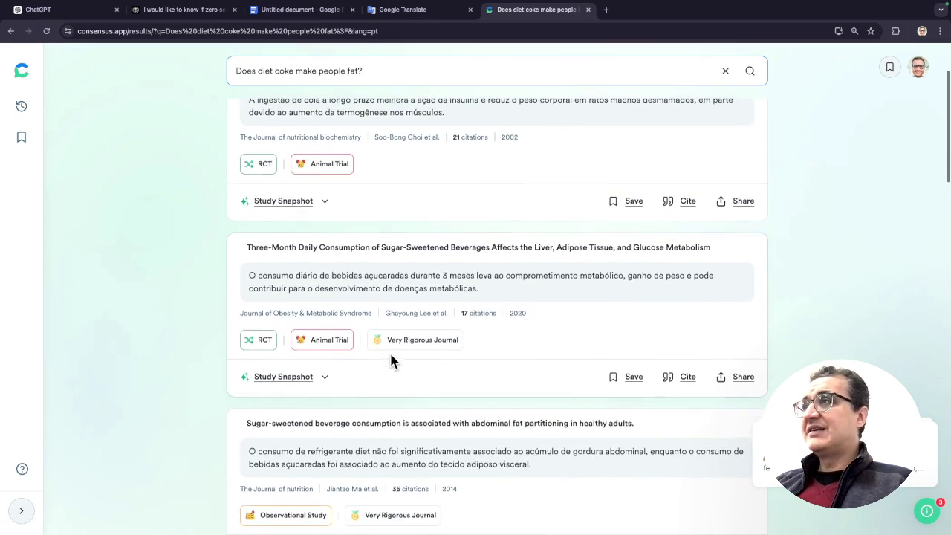
pyautogui.scroll(-1, 391, 361)
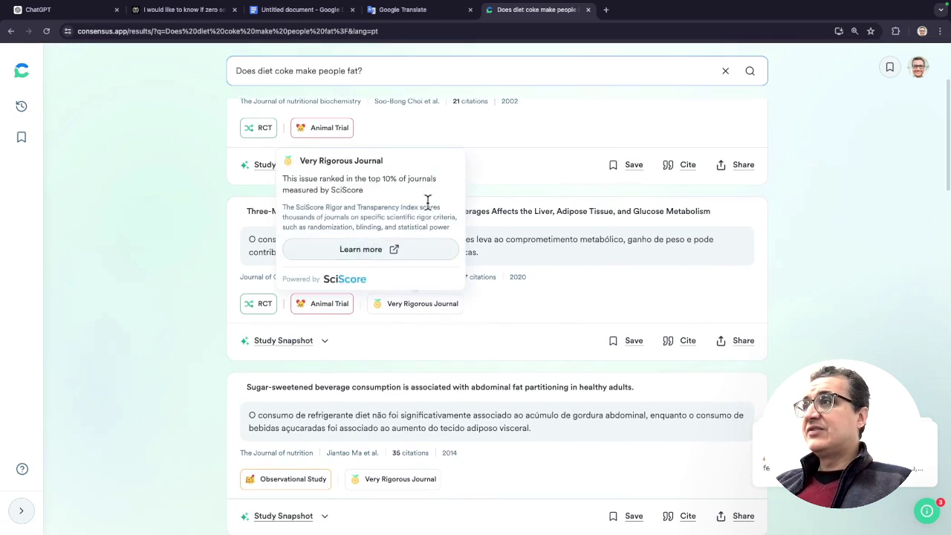
pyautogui.scroll(-4, 600, 291)
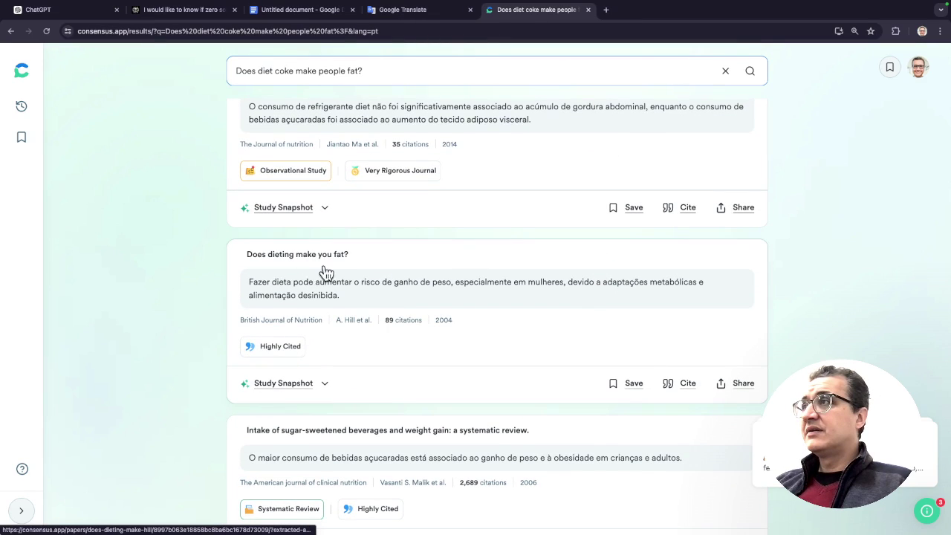
pyautogui.scroll(-1, 471, 289)
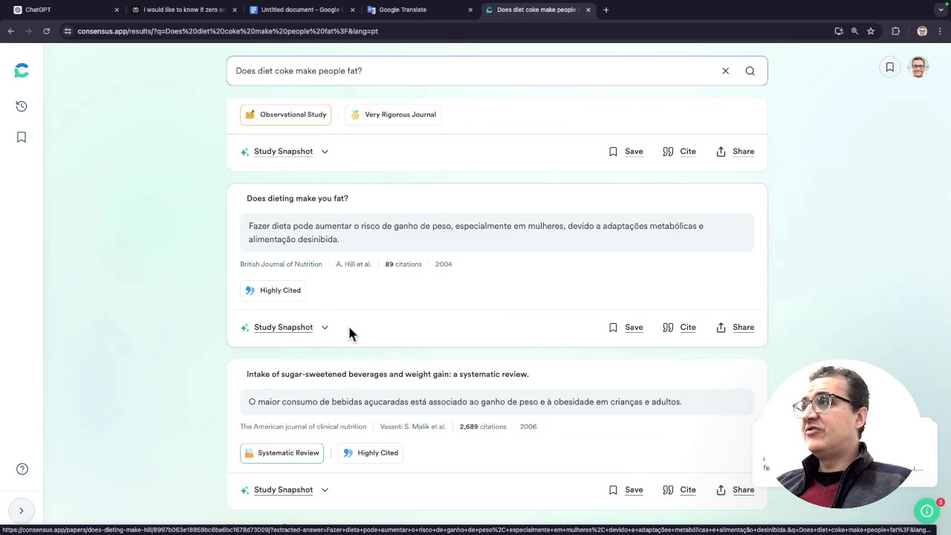
pyautogui.scroll(-3, 365, 453)
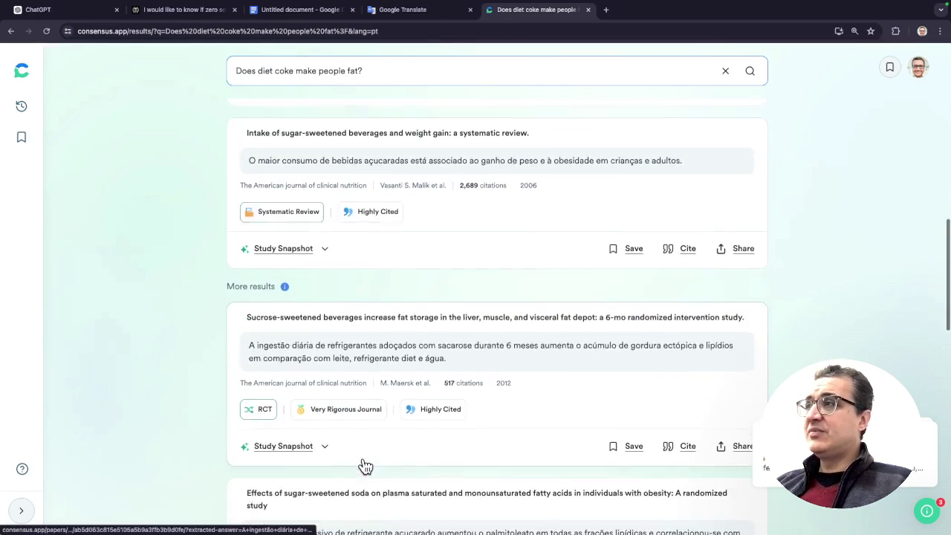
pyautogui.scroll(-3, 365, 466)
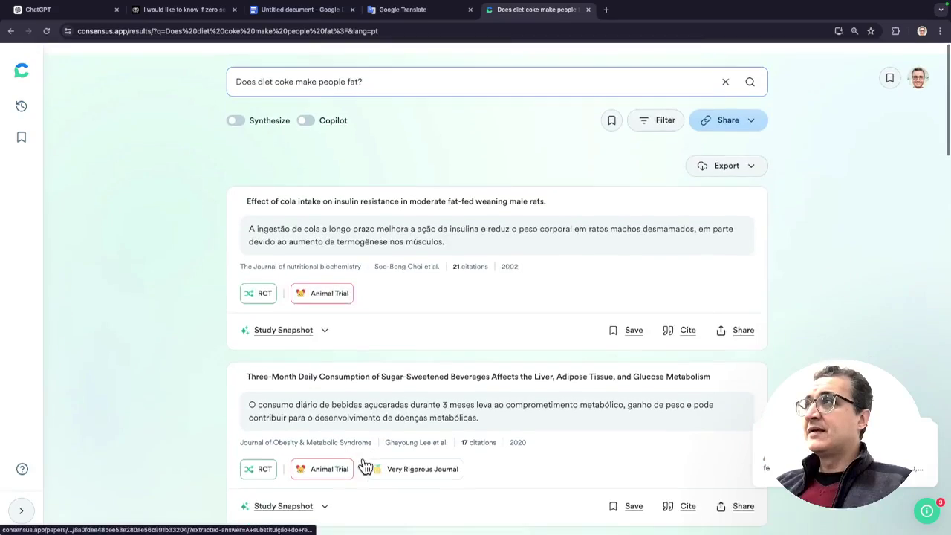
pyautogui.scroll(-1, 365, 466)
# Step: Replace the query with "Does zero sugar sodas cause obesity?" and run the search
pyautogui.tripleClick(269, 71)
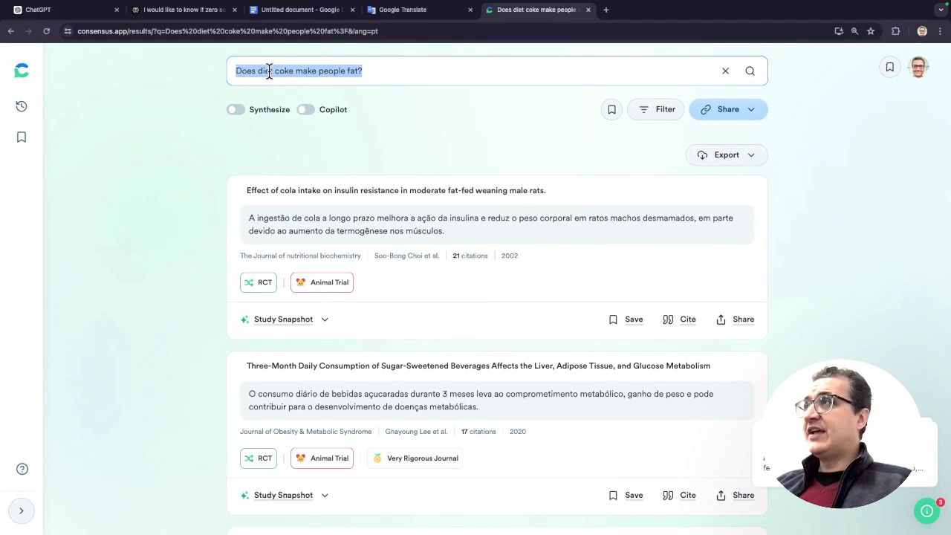
pyautogui.write('Does ')
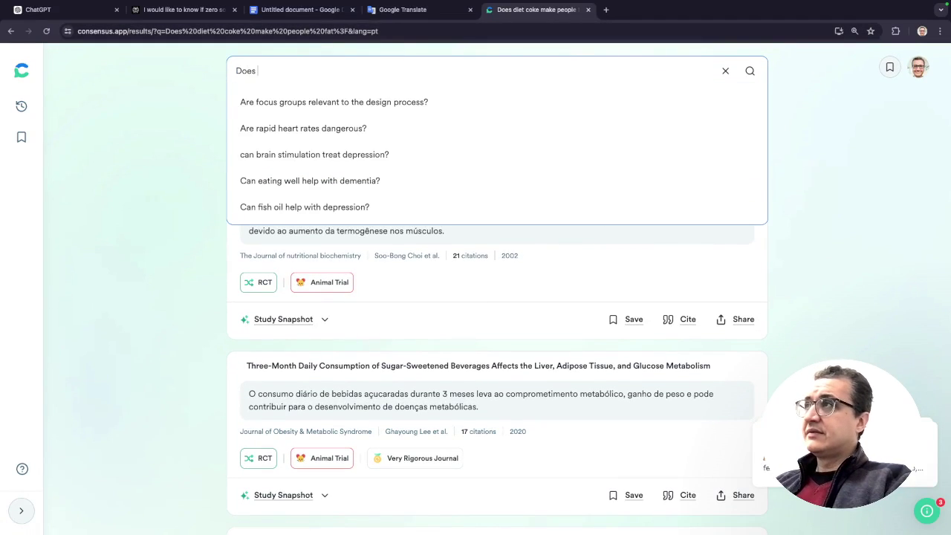
pyautogui.write('zero')
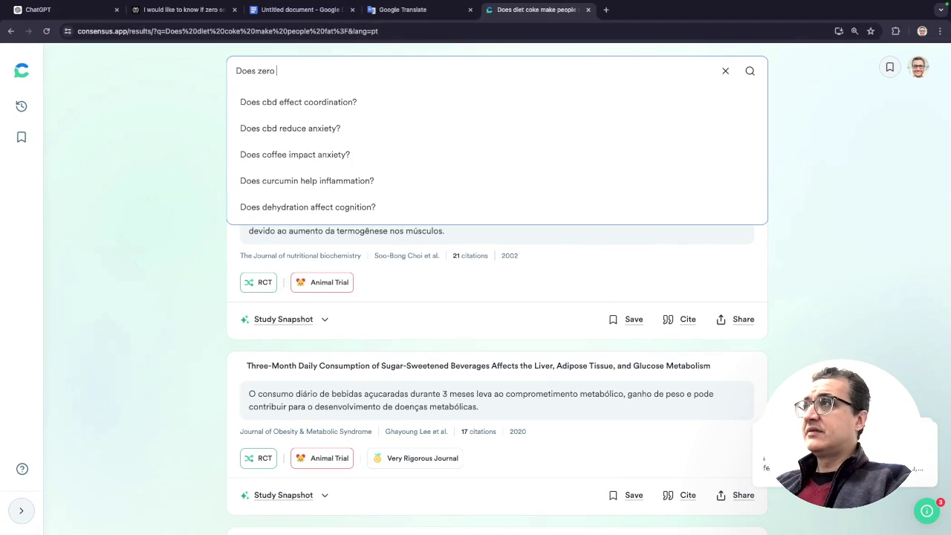
pyautogui.write(' sugar sodas')
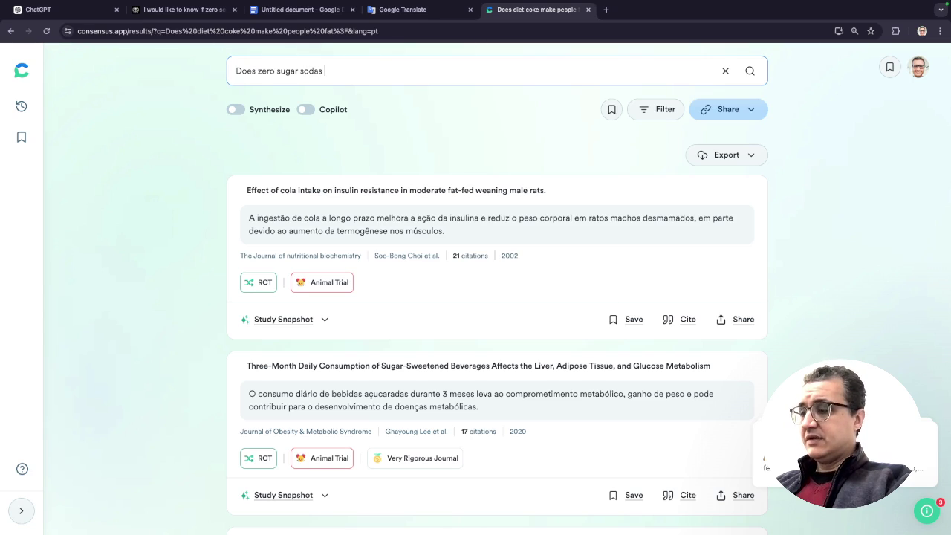
pyautogui.write('cause obesity?')
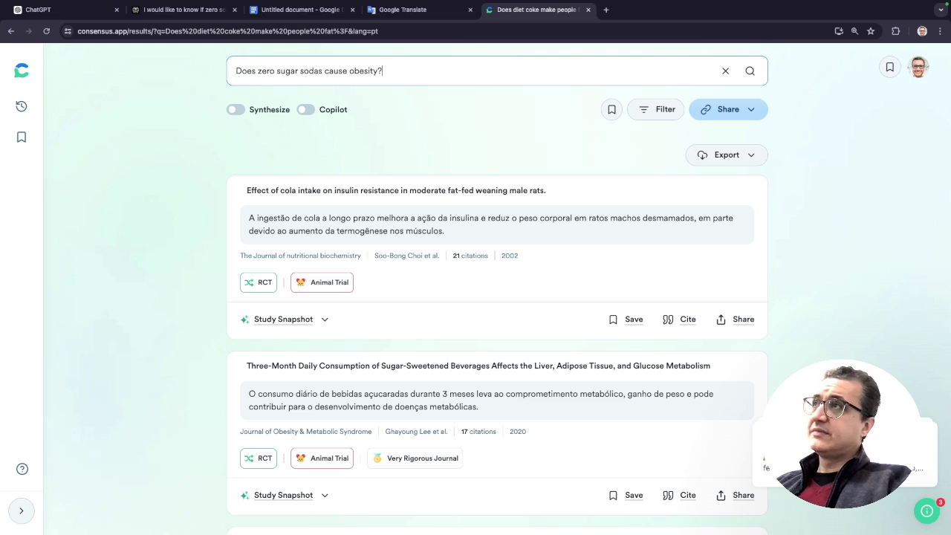
pyautogui.press('Return')
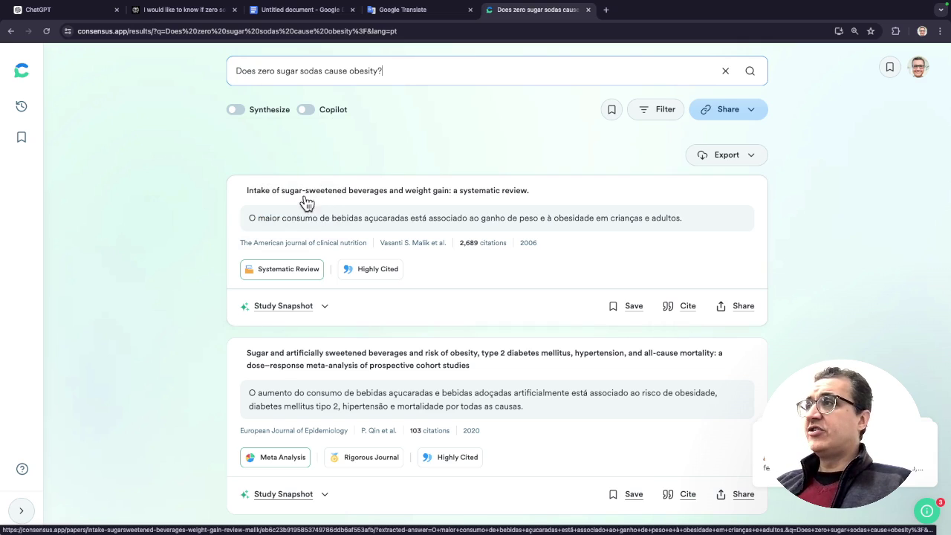
# Step: Read the key findings and quality labels of the studies on zero-sugar sodas and obesity, through to the related searches
pyautogui.scroll(-1, 332, 258)
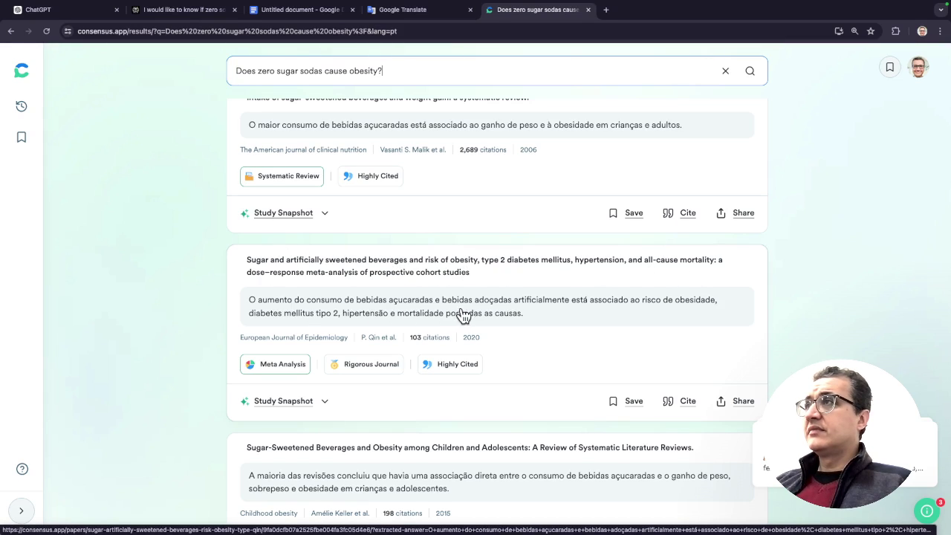
pyautogui.scroll(1, 472, 315)
pyautogui.scroll(-2, 473, 315)
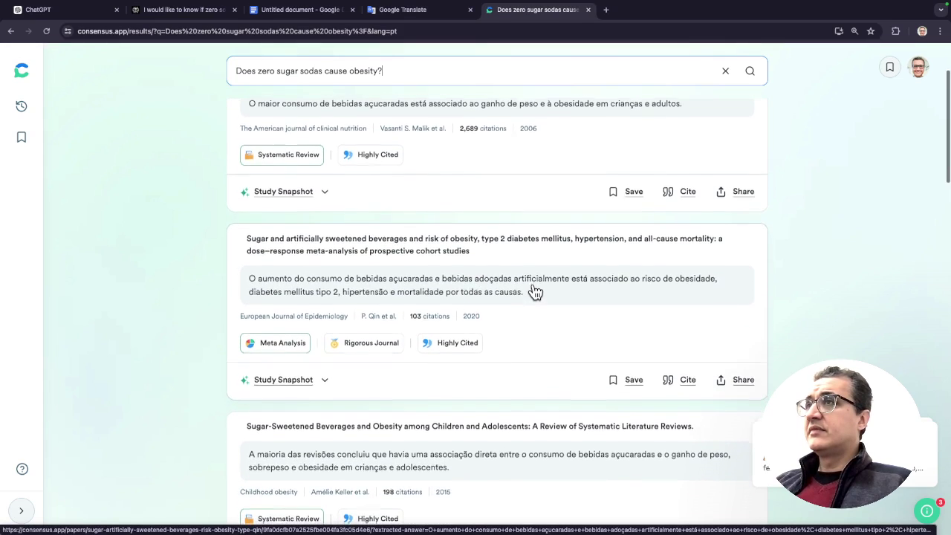
pyautogui.scroll(-1, 535, 293)
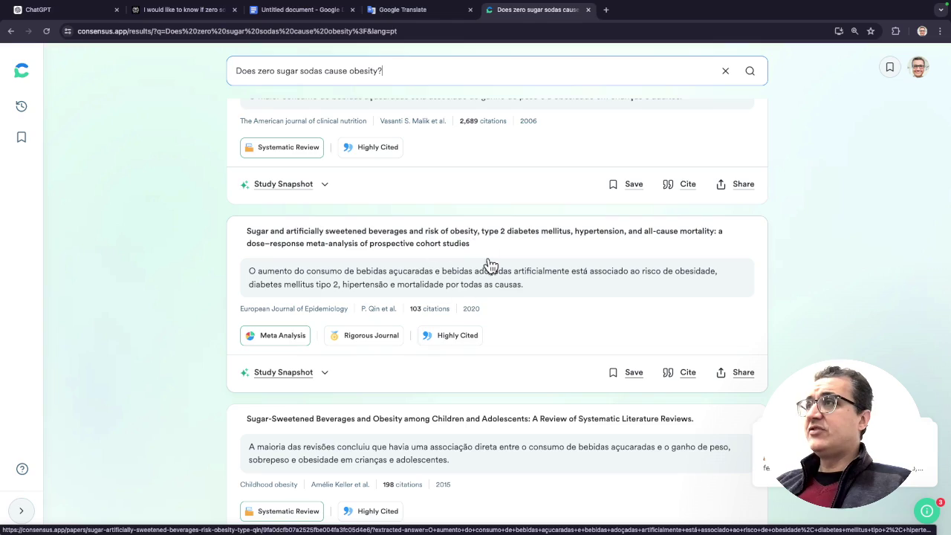
pyautogui.scroll(-3, 480, 262)
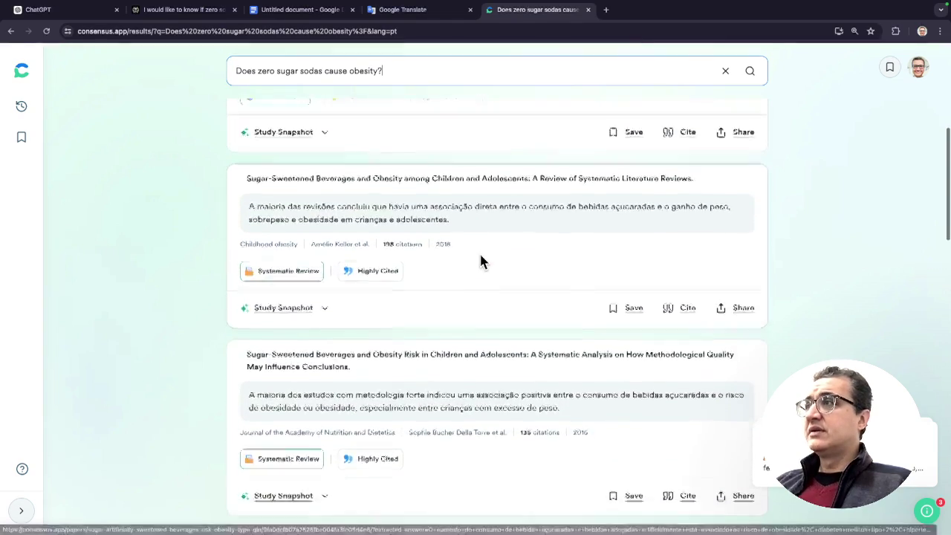
pyautogui.scroll(-3, 480, 260)
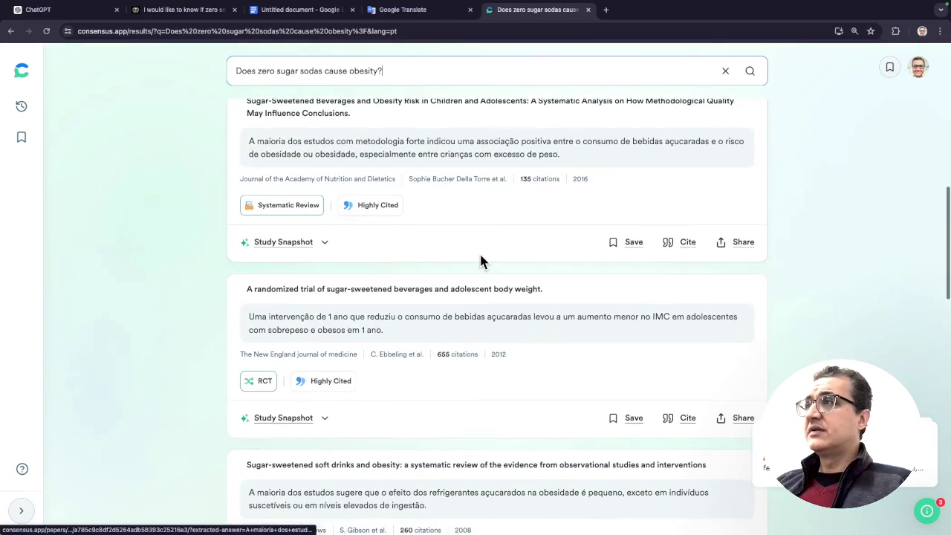
pyautogui.scroll(-2, 483, 318)
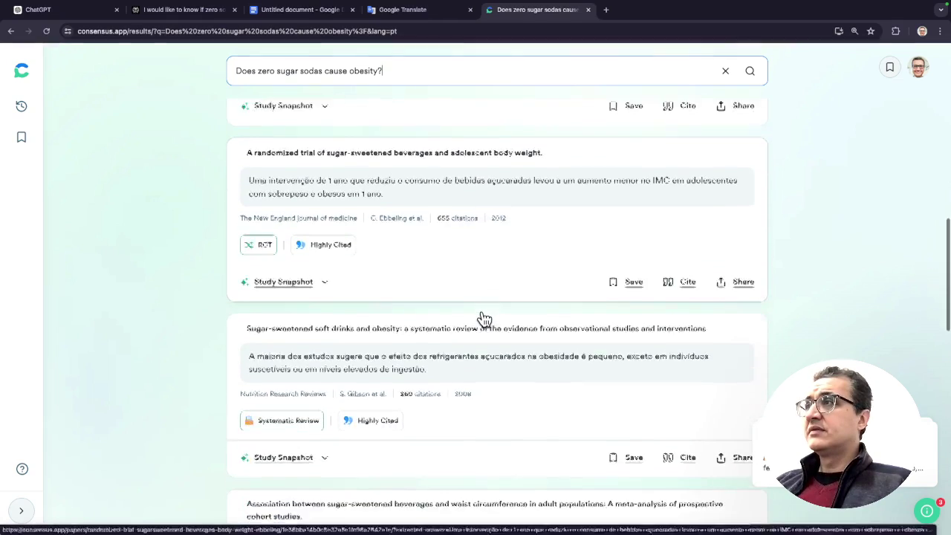
pyautogui.scroll(-1, 484, 318)
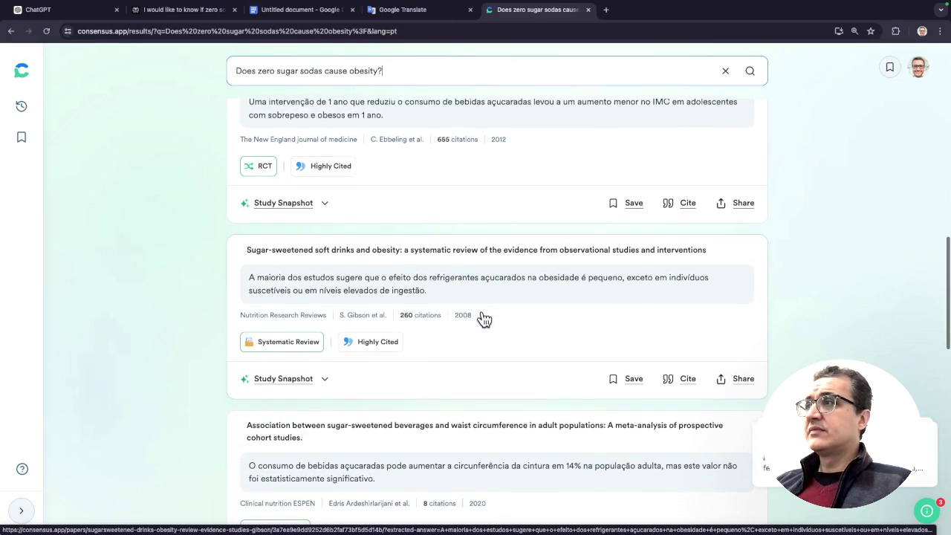
pyautogui.scroll(-2, 483, 320)
pyautogui.scroll(-5, 482, 318)
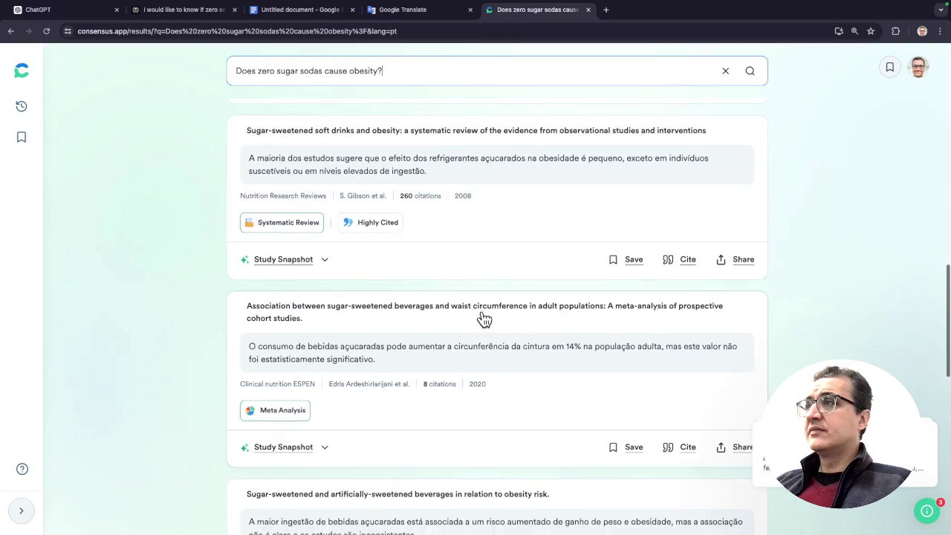
pyautogui.scroll(-3, 484, 319)
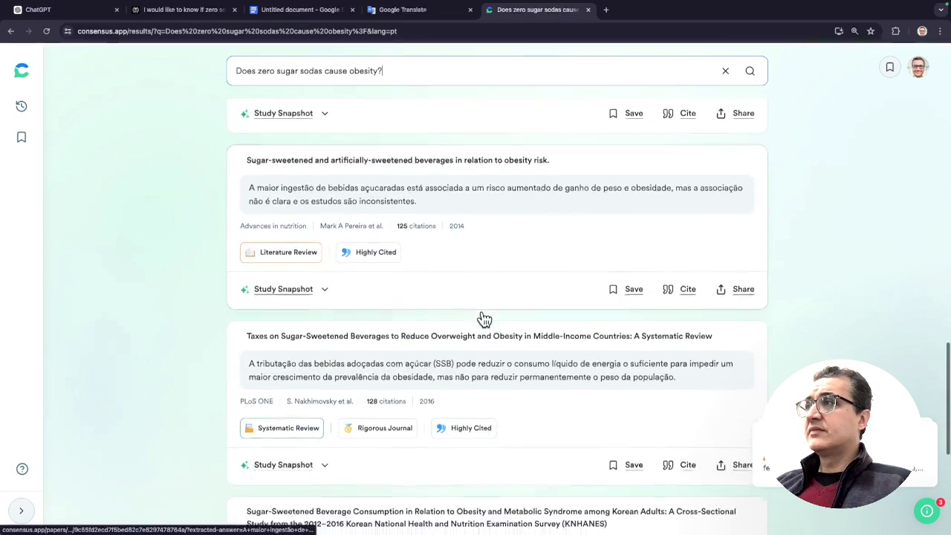
pyautogui.scroll(-6, 482, 319)
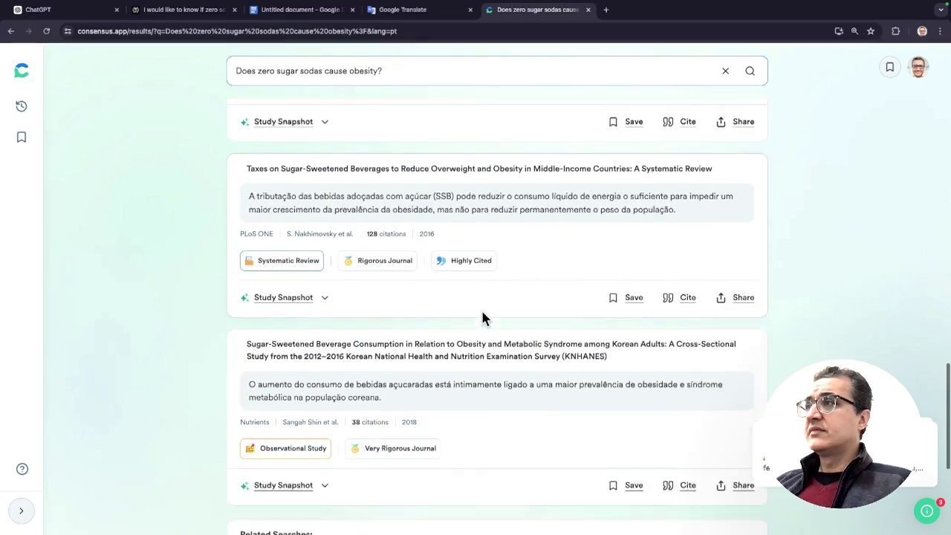
pyautogui.scroll(20, 483, 318)
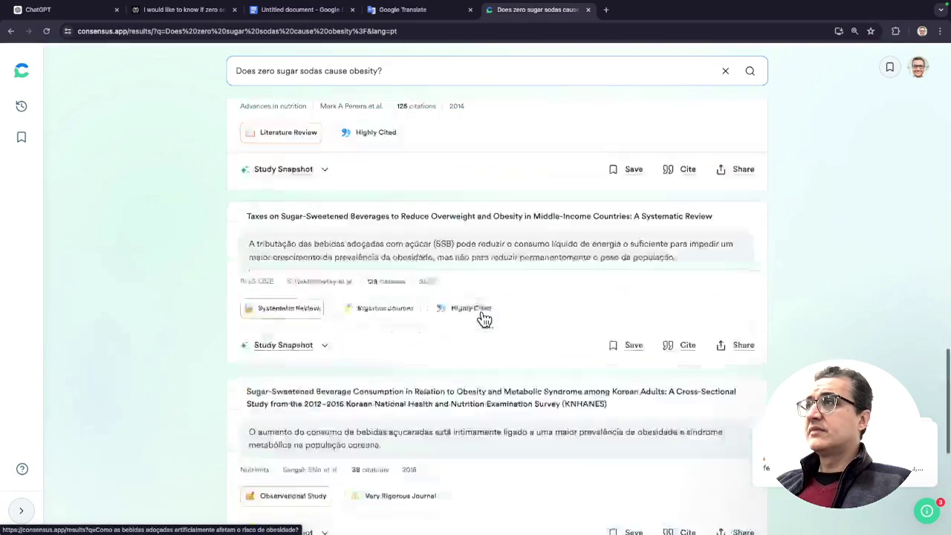
pyautogui.scroll(4, 482, 319)
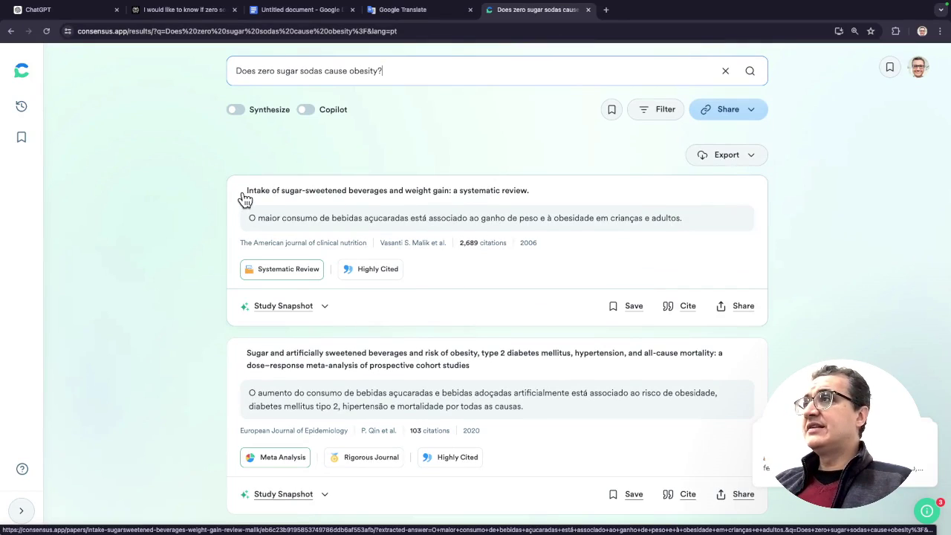
# Step: Copy the title of the first study, on sugar-sweetened beverages and weight gain, and translate it from English to Brazilian Portuguese in Google Translate
pyautogui.moveTo(245, 195); pyautogui.dragTo(530, 191)
pyautogui.press('super+c')
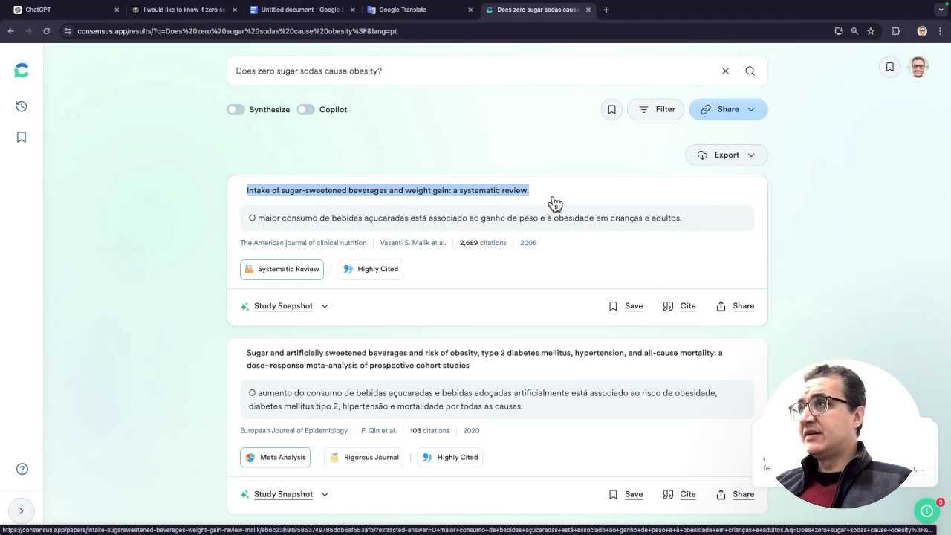
pyautogui.click(422, 10)
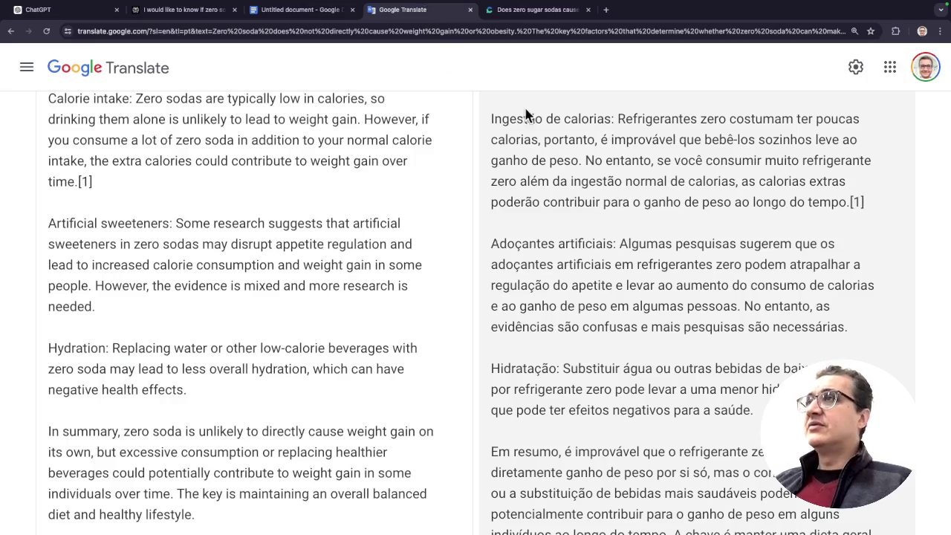
pyautogui.scroll(5, 501, 165)
pyautogui.click(472, 165)
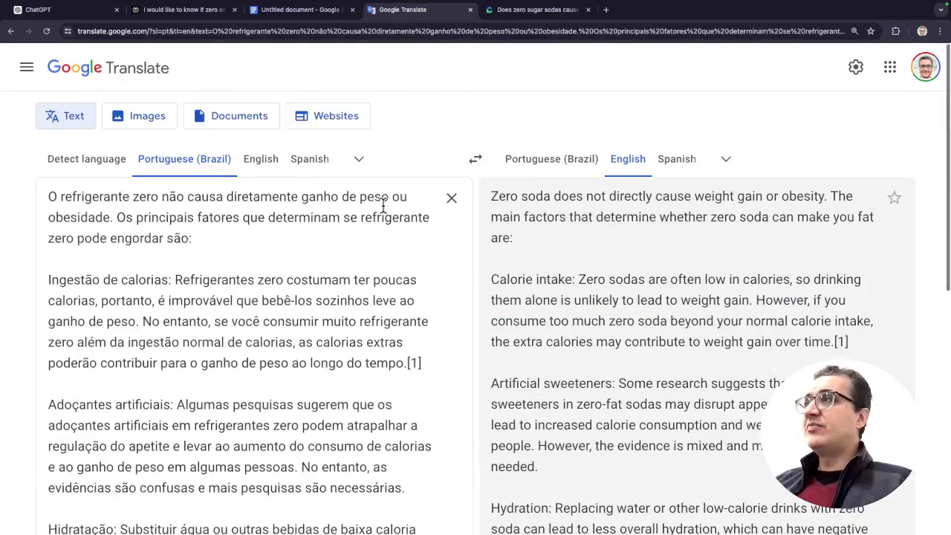
pyautogui.click(453, 197)
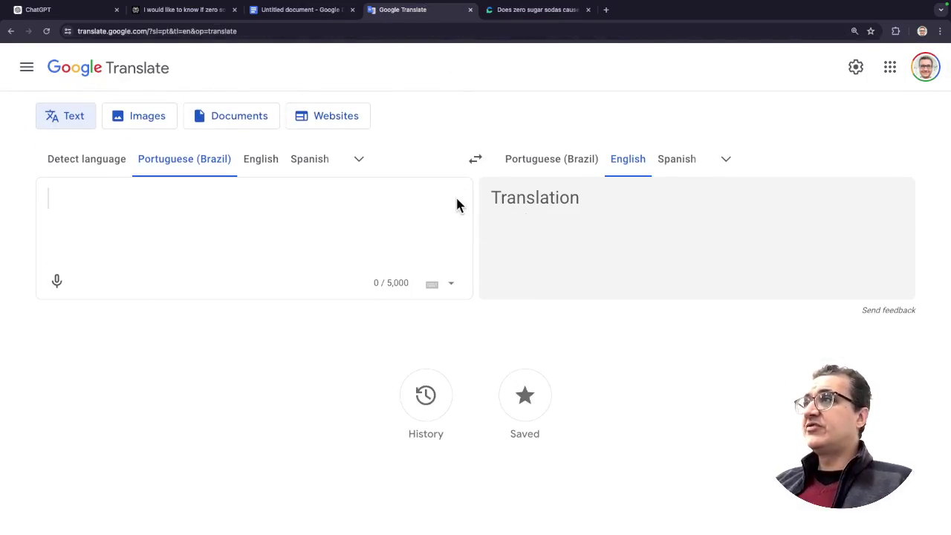
pyautogui.click(476, 163)
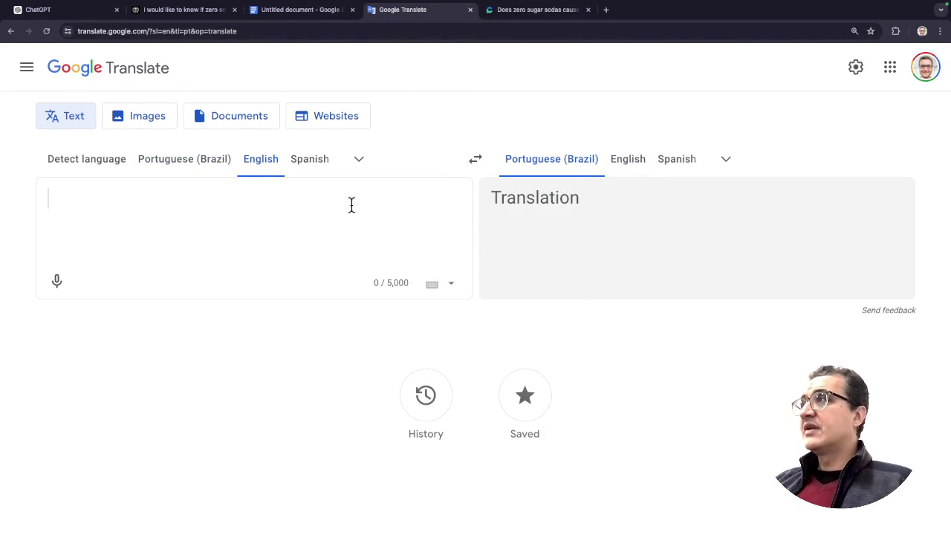
pyautogui.press('super+v')
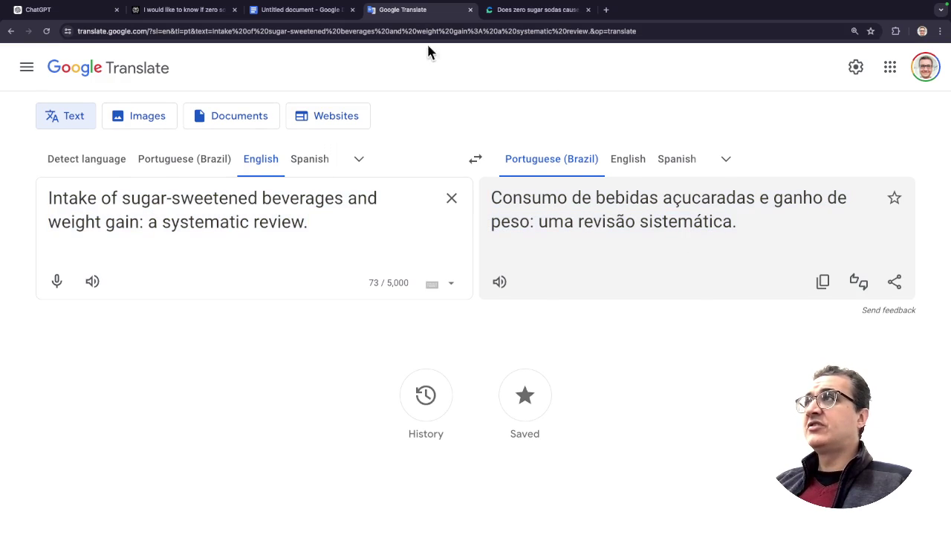
pyautogui.click(323, 10)
pyautogui.click(408, 15)
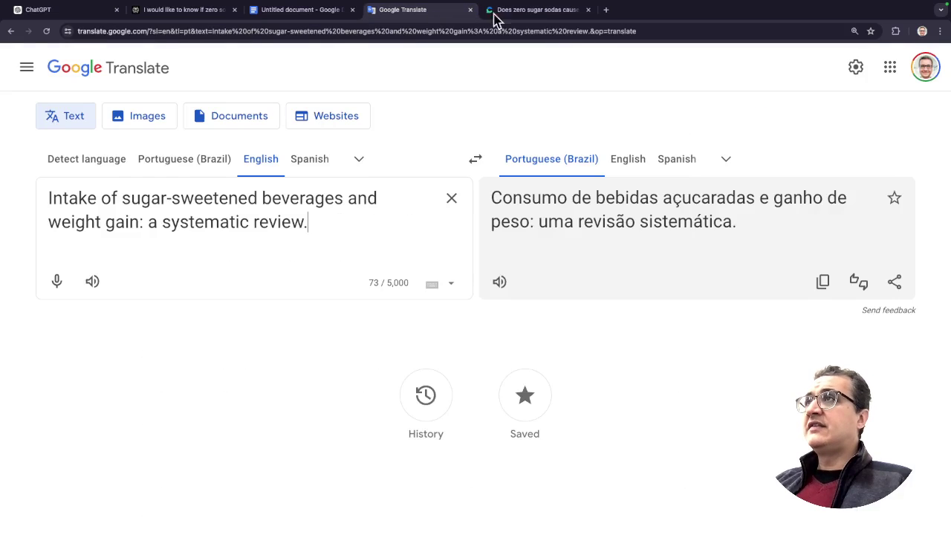
# Step: Return to the Consensus results and open the details of "Intake of sugar-sweetened beverages and weight gain: a systematic review."
pyautogui.click(495, 14)
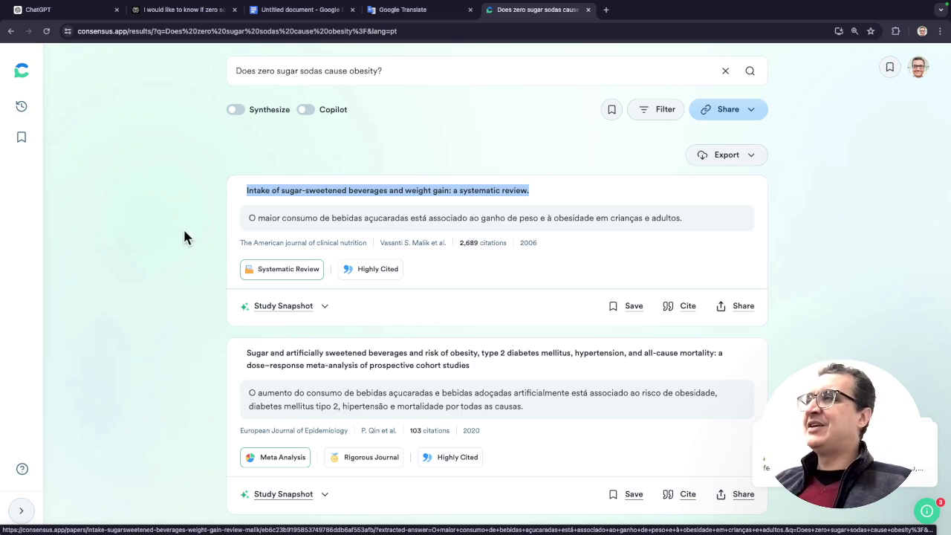
pyautogui.click(230, 254)
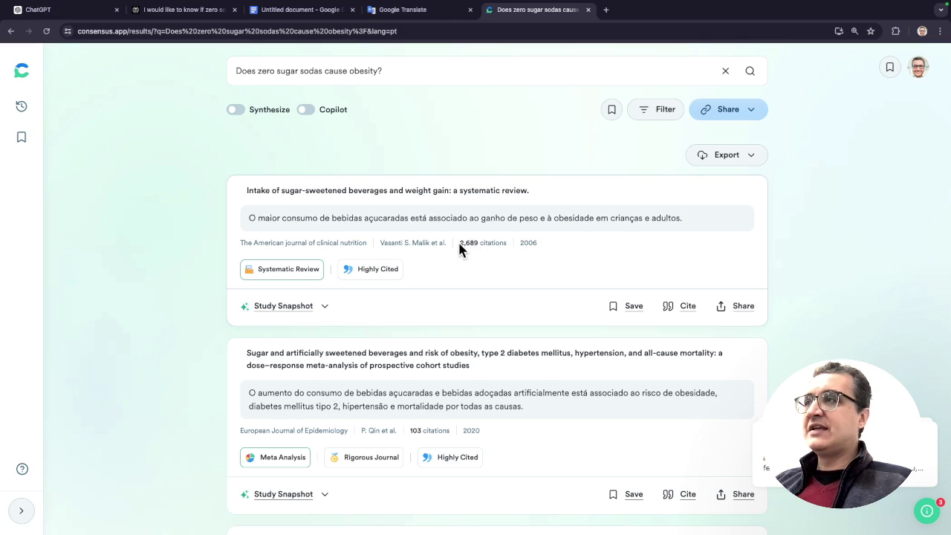
pyautogui.moveTo(461, 246); pyautogui.dragTo(478, 245)
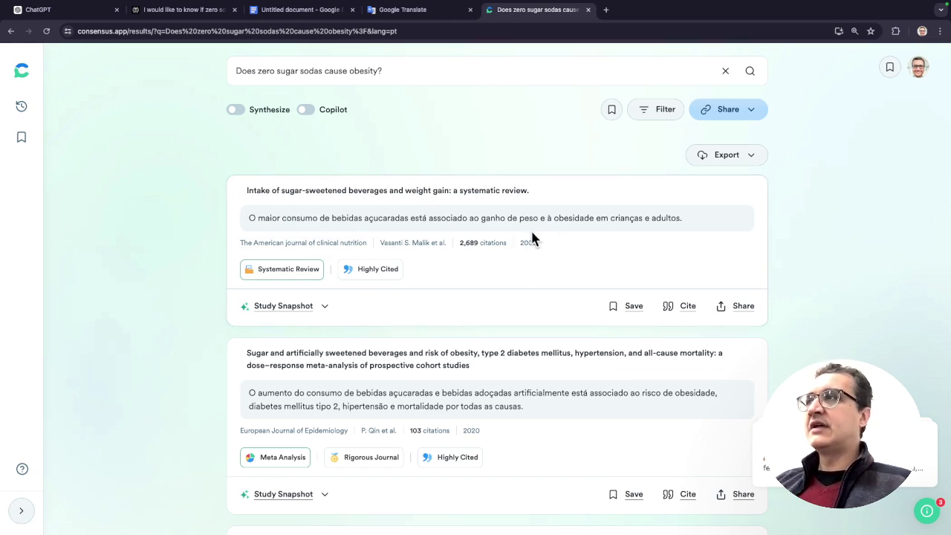
pyautogui.click(479, 226)
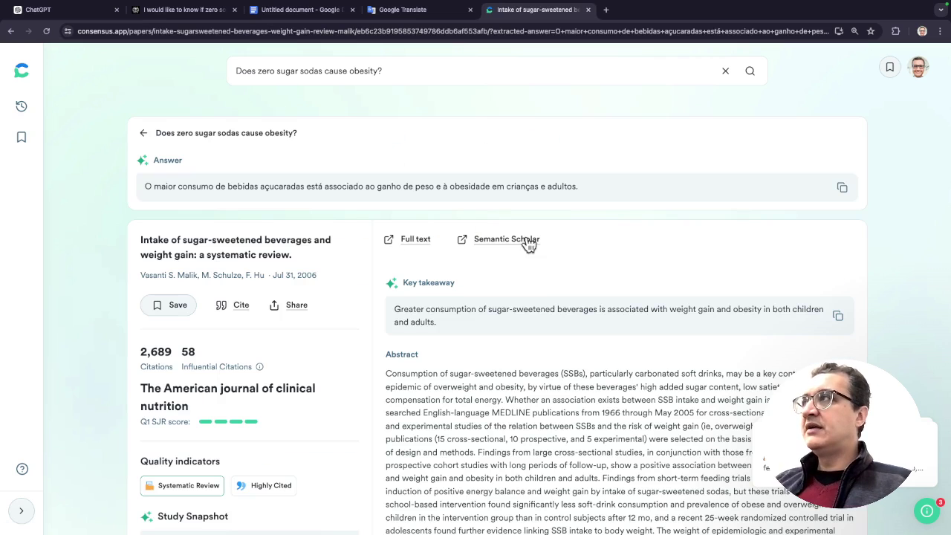
# Step: Open the paper's full text on ScienceDirect and view its PDF, looking over the first two pages
pyautogui.scroll(-2, 476, 361)
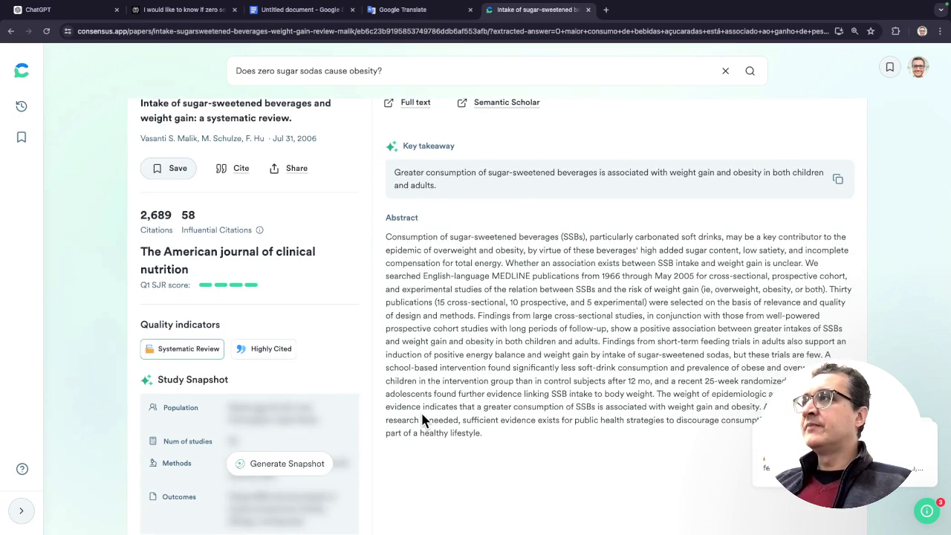
pyautogui.scroll(2, 441, 226)
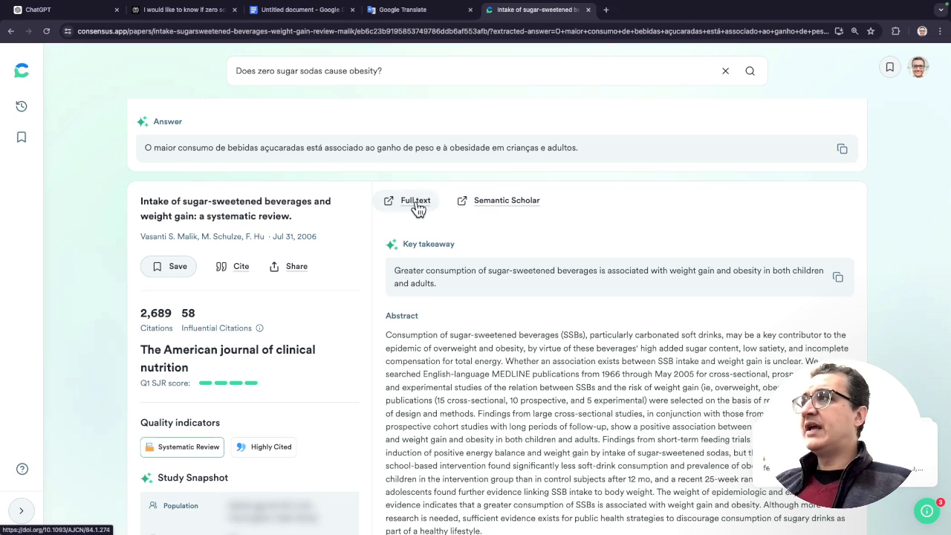
pyautogui.click(416, 207)
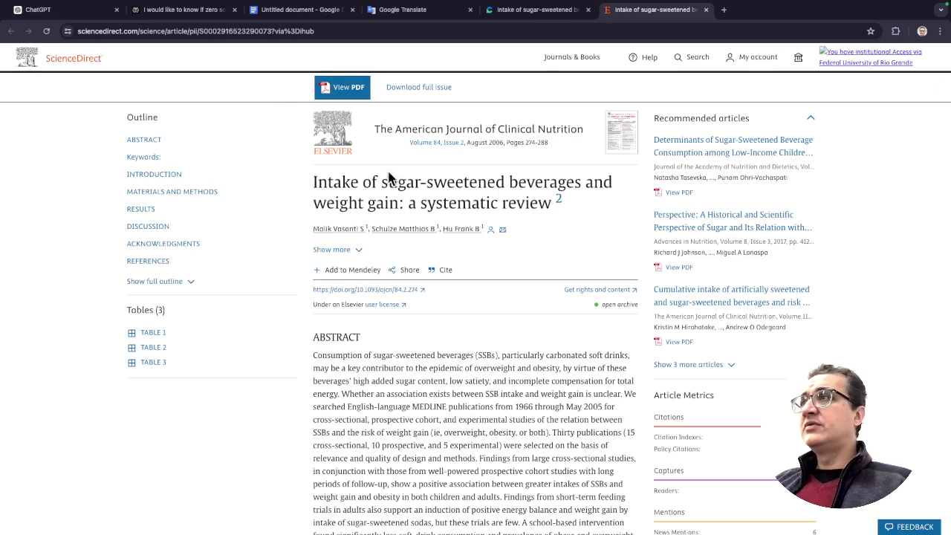
pyautogui.click(359, 91)
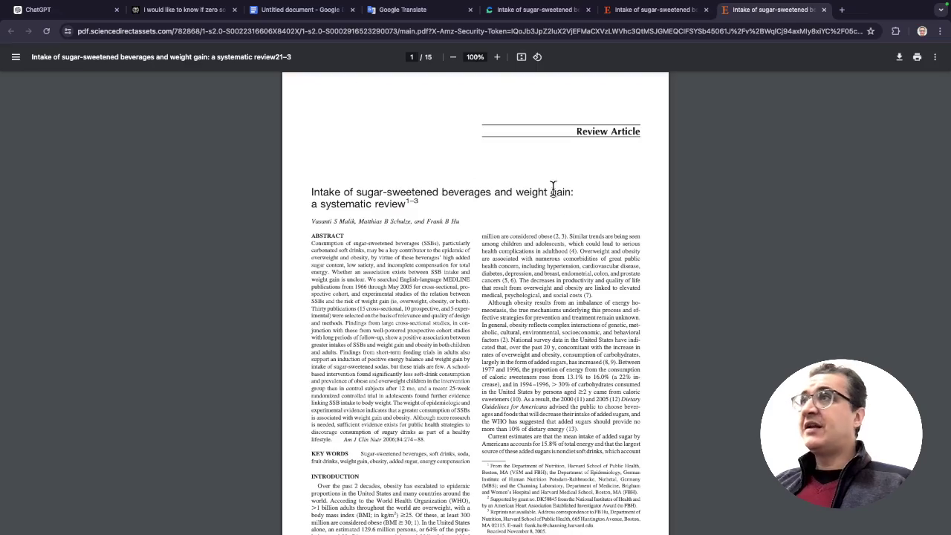
pyautogui.scroll(2, 541, 241)
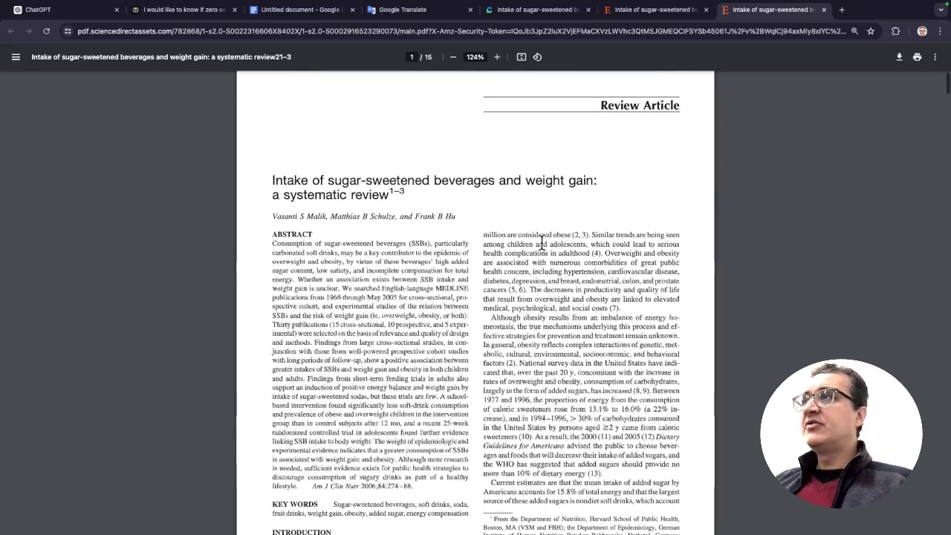
pyautogui.scroll(6, 541, 242)
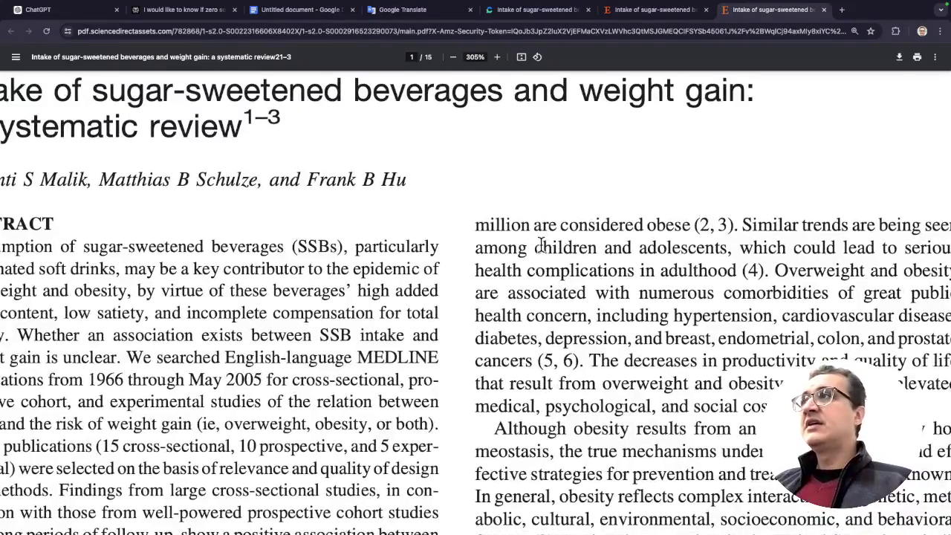
pyautogui.scroll(-4, 541, 245)
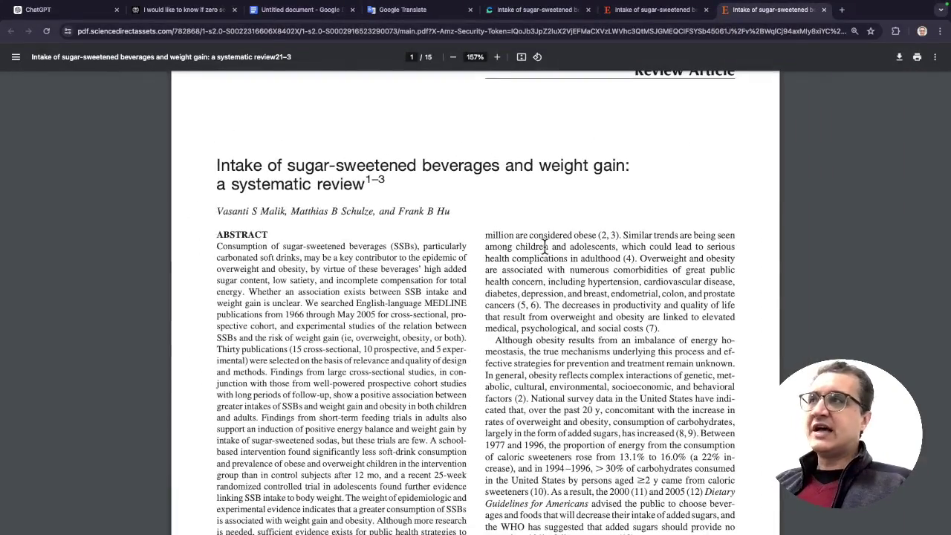
pyautogui.scroll(-10, 312, 430)
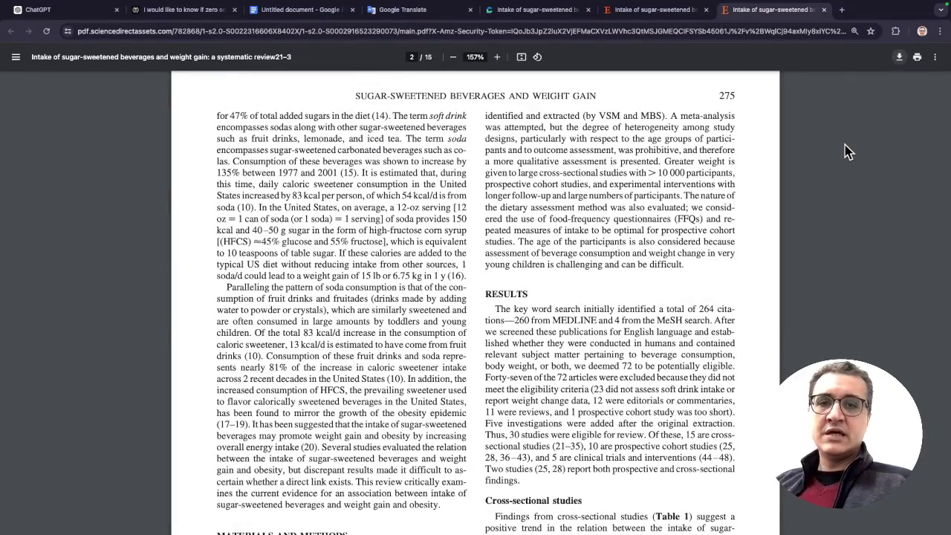
# Step: Save the PDF of the paper to the Desktop as refrigeranteObesidade.pdf
pyautogui.press('super+s')
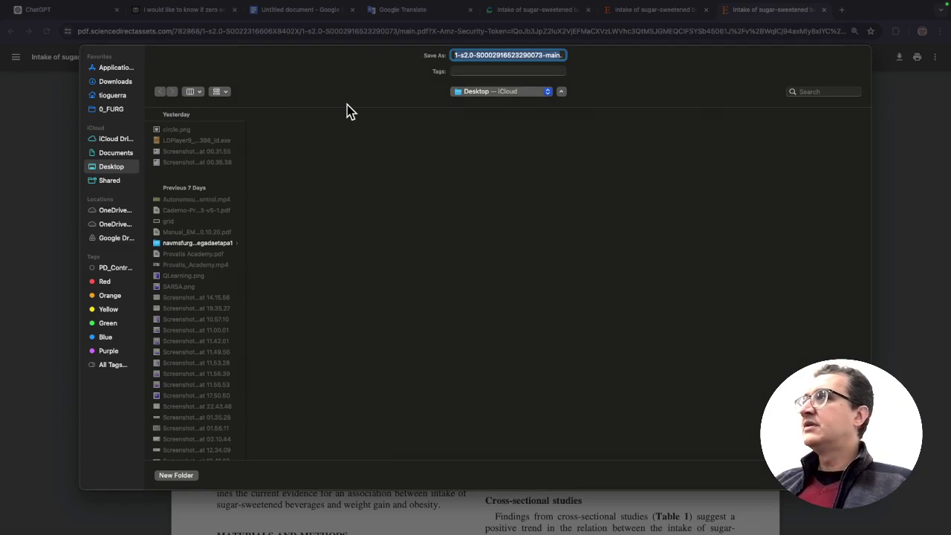
pyautogui.click(532, 70)
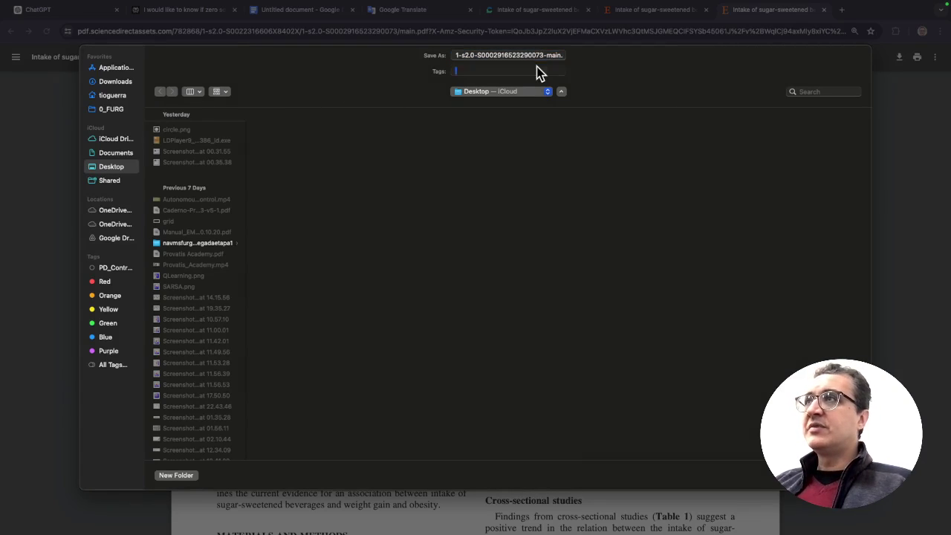
pyautogui.click(559, 55)
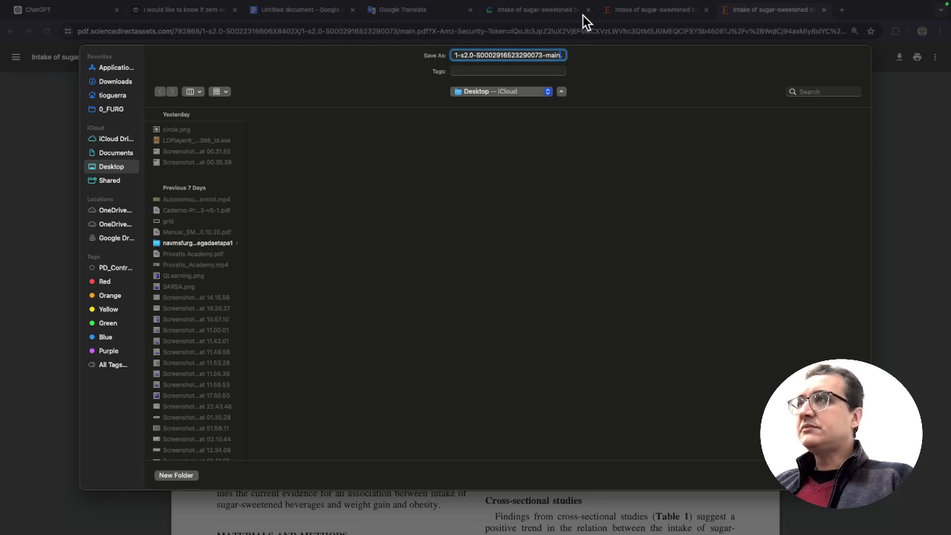
pyautogui.press('super+a')
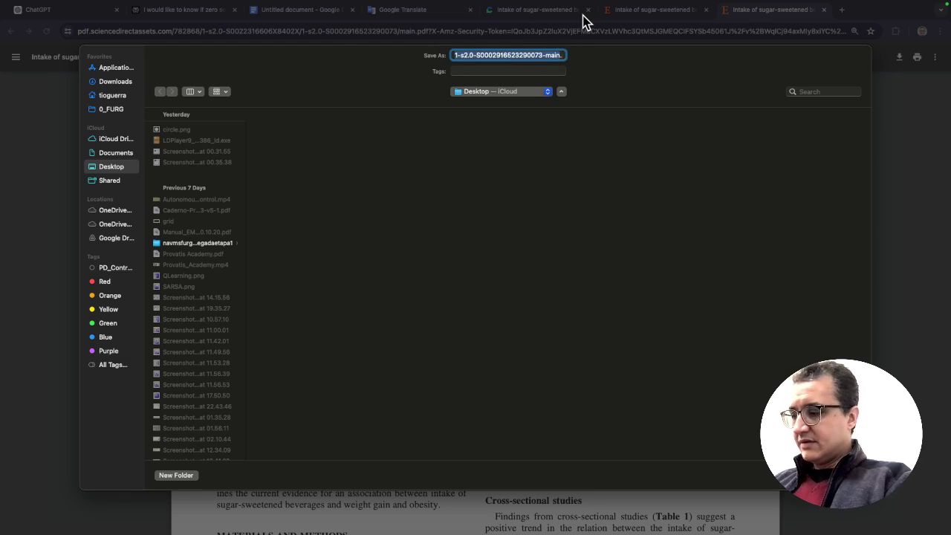
pyautogui.write('refrigeranteObesidade.pdf')
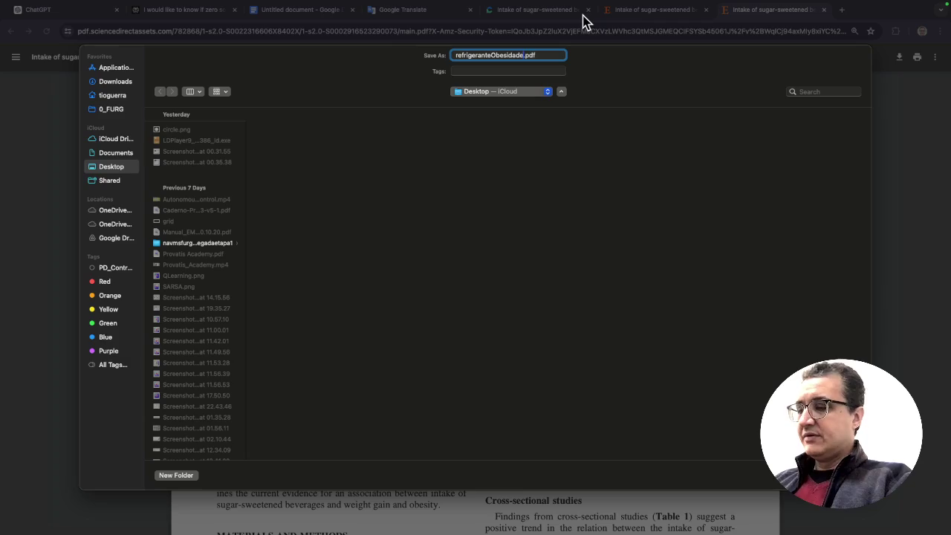
pyautogui.press('Return')
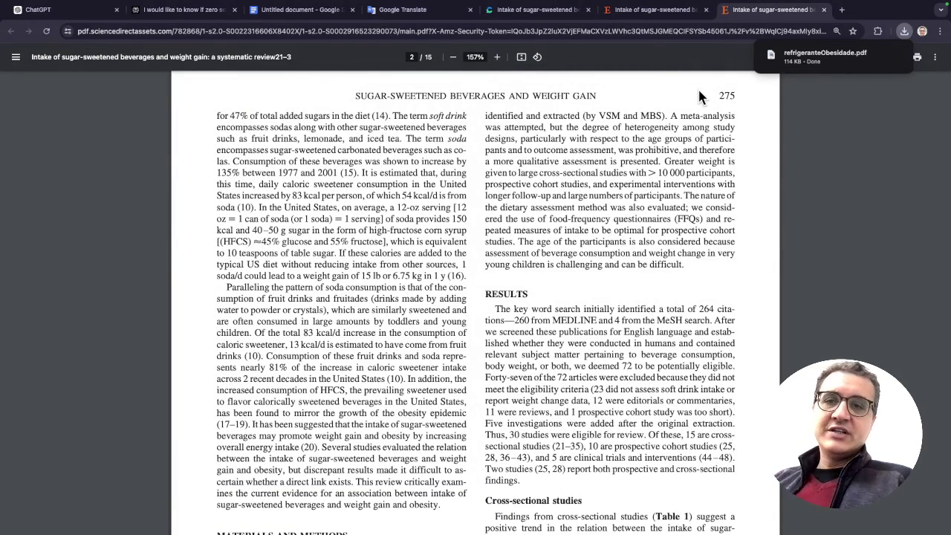
pyautogui.moveTo(825, 66)
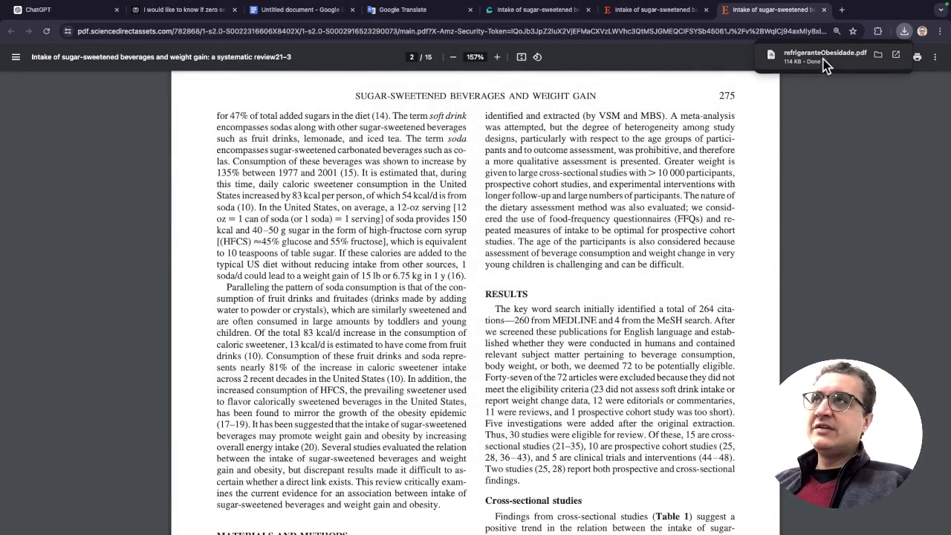
# Step: Open the ChatPDF site, chatpdf.com, in a new browser tab
pyautogui.click(842, 10)
pyautogui.write('chatpo')
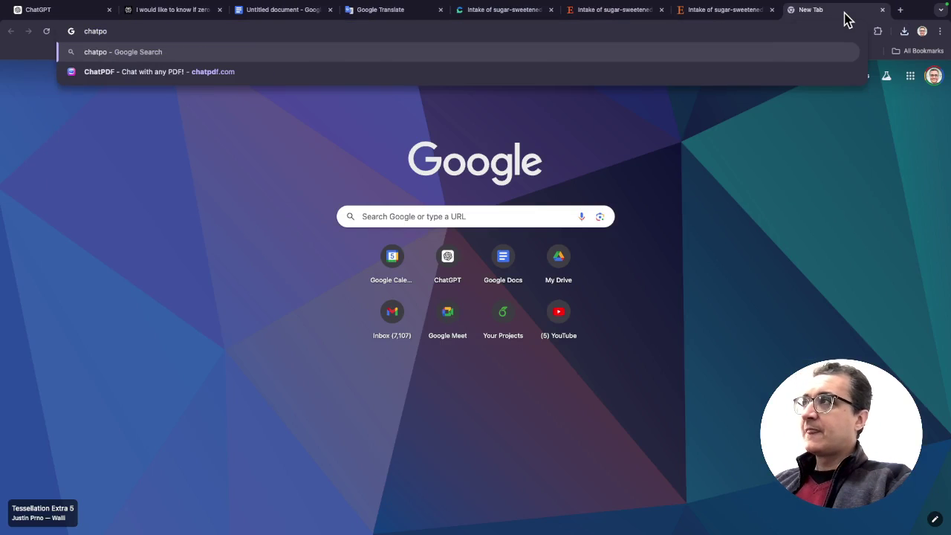
pyautogui.press('BackSpace')
pyautogui.write('d')
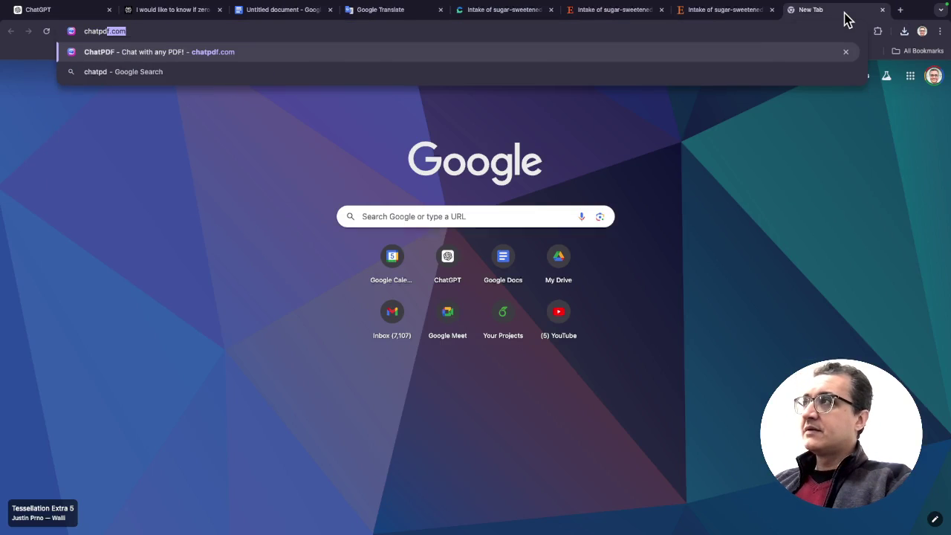